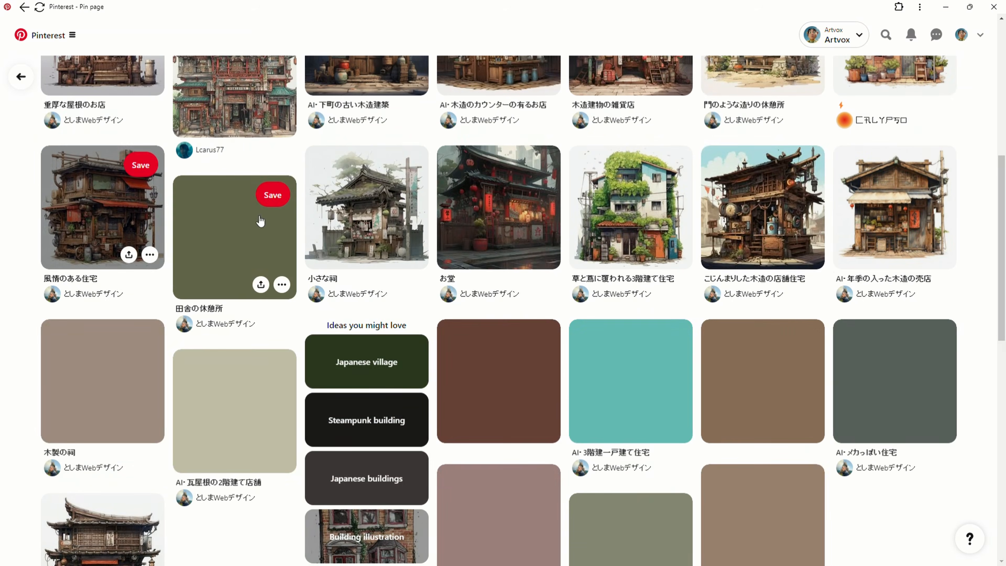
Browse the Pinterest results for Japanese-style wooden building illustrations to find house reference ideas.
scroll(260, 221, down, 2)
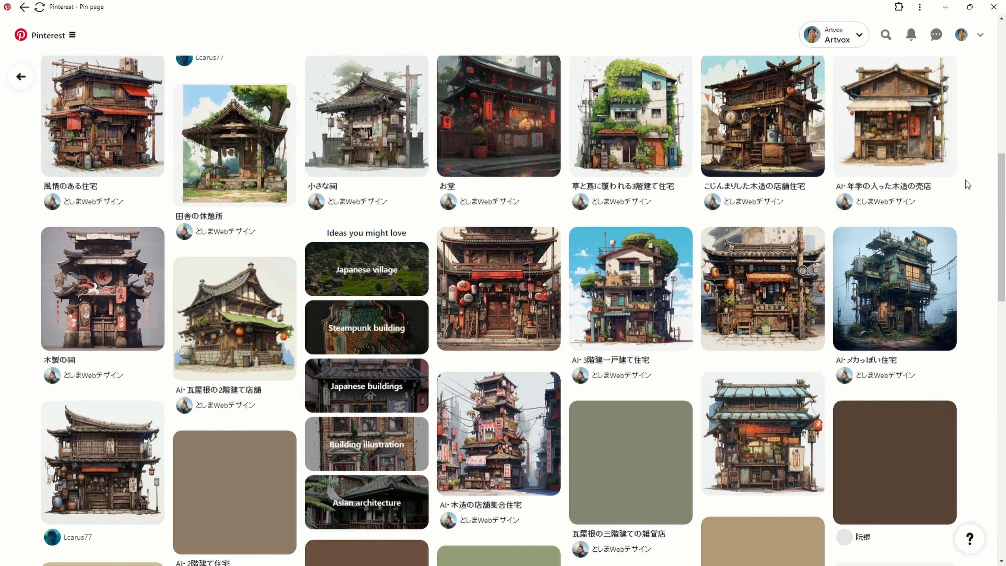
scroll(974, 212, down, 9)
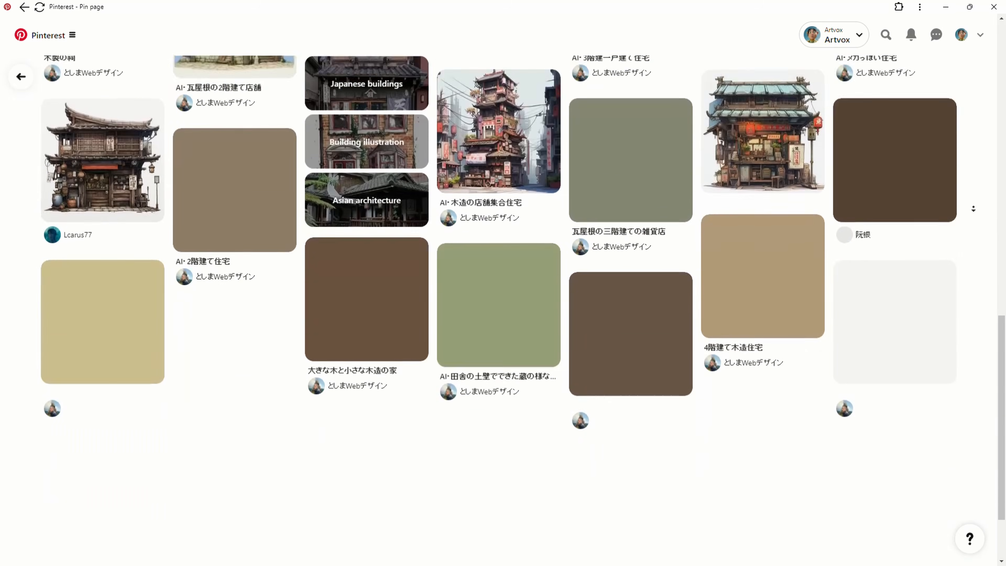
scroll(970, 185, up, 8)
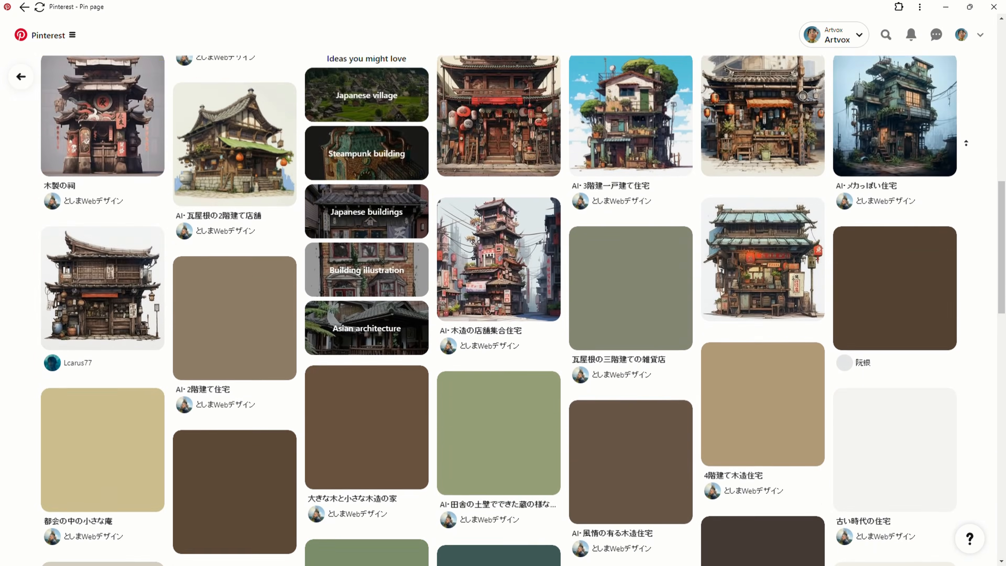
scroll(966, 158, up, 3)
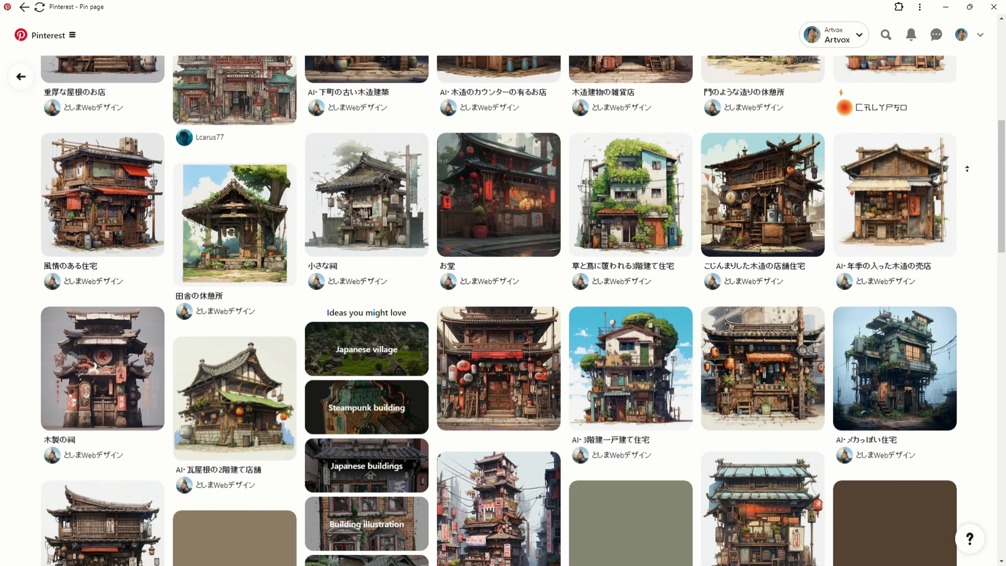
scroll(967, 170, up, 2)
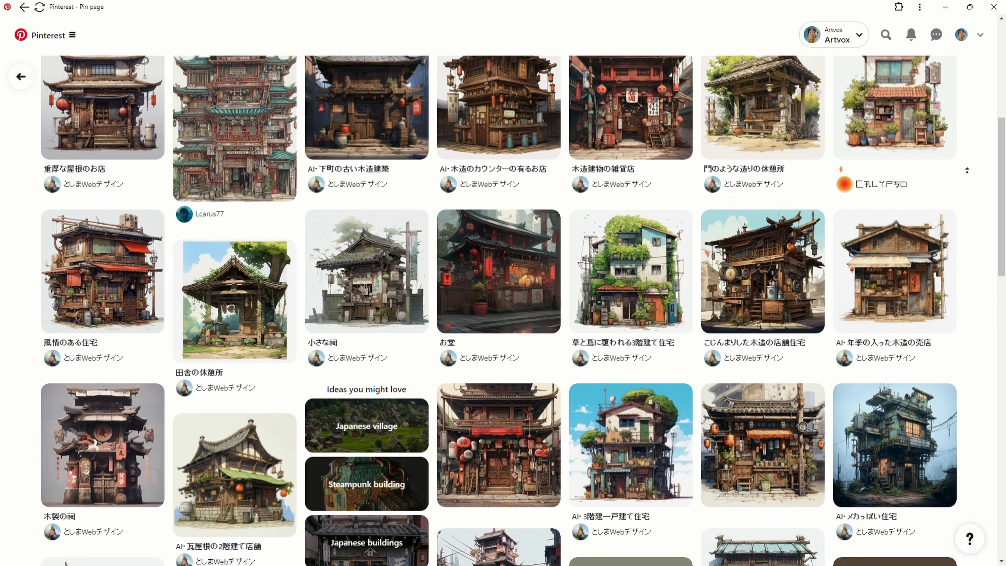
scroll(967, 170, up, 1)
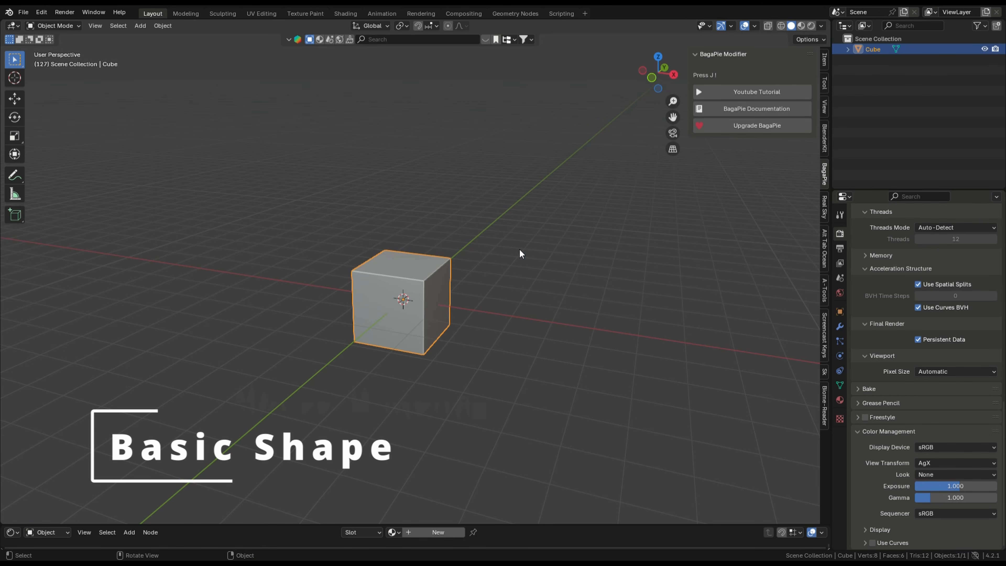
Widen the cube along X in front view and raise it along Z to sit on the ground line.
click(655, 74)
key(s)
key(x)
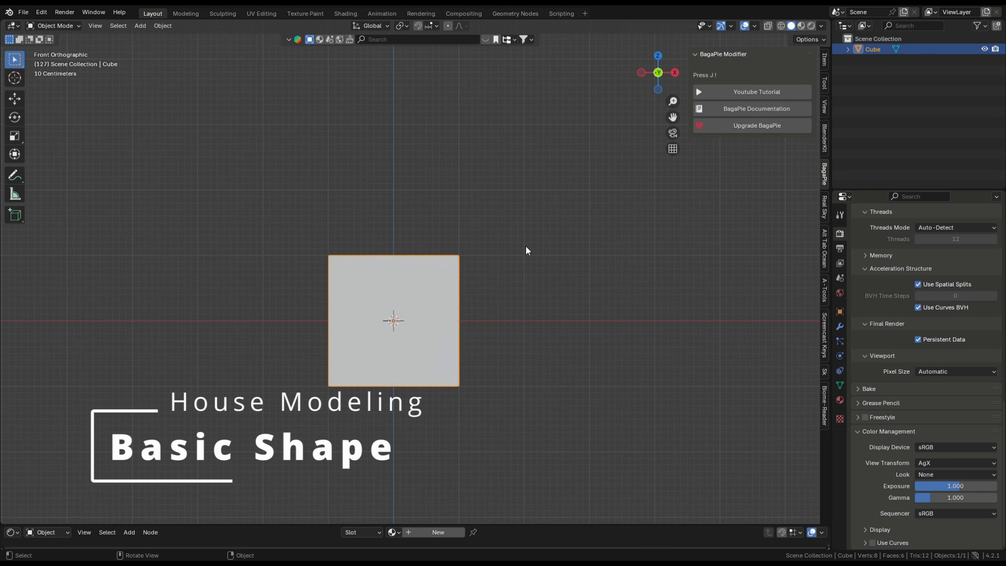
click(546, 298)
key(g)
key(z)
click(556, 242)
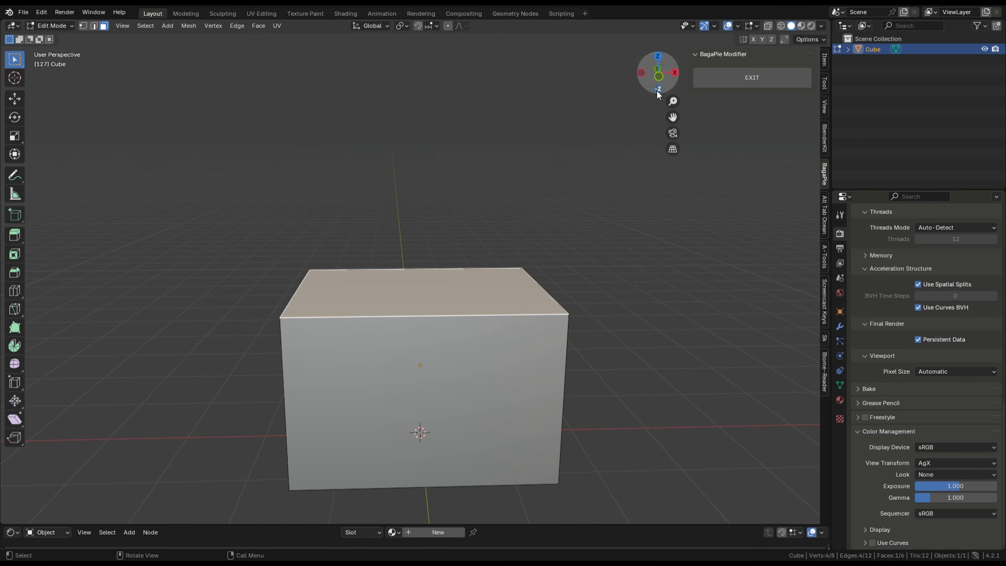
Extrude the box's top face up into a second storey, and extrude it again by about 0.26 m for a band.
click(657, 83)
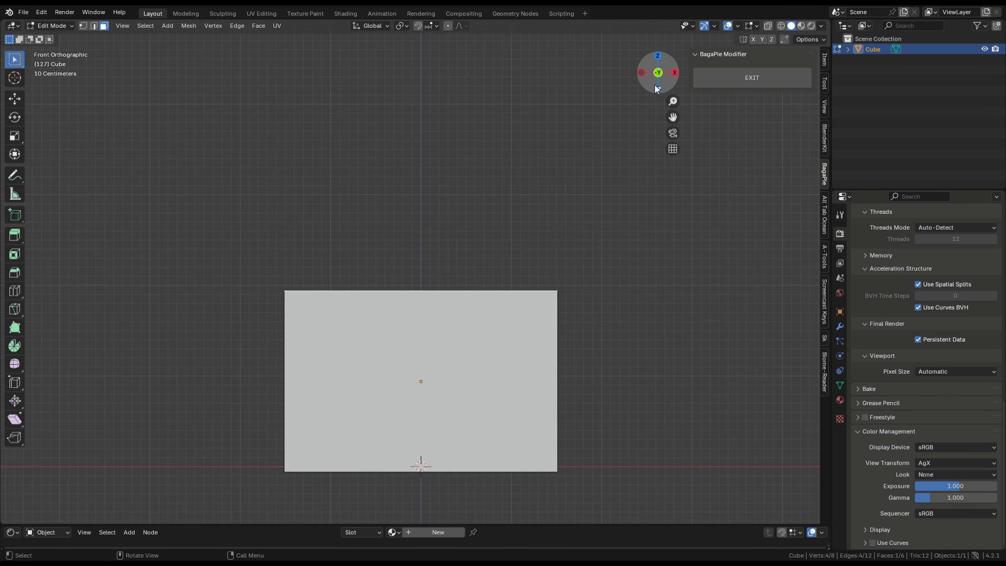
scroll(522, 277, down, 2)
shift+middle_drag(473, 275, 457, 286)
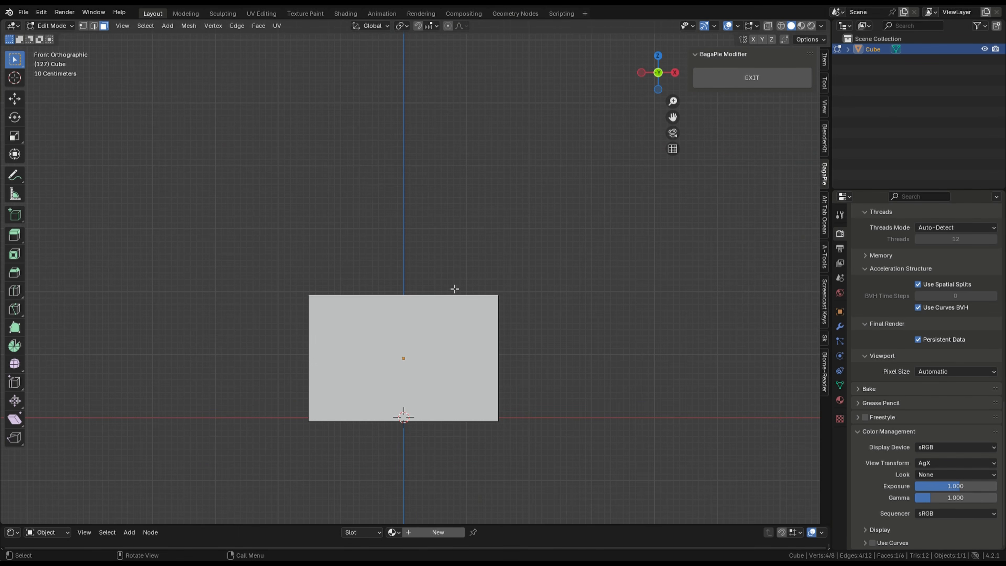
key(e)
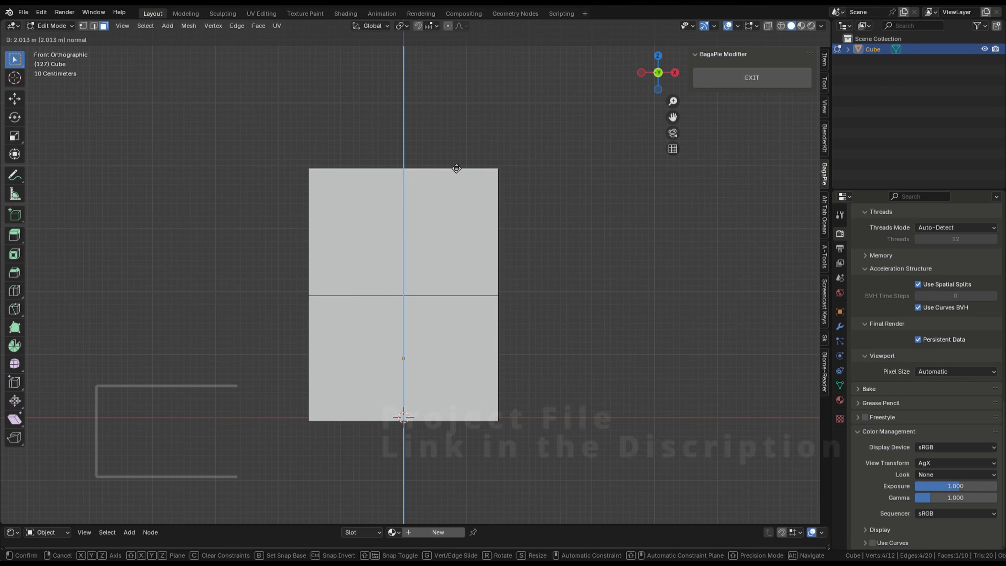
click(452, 194)
key(e)
click(453, 179)
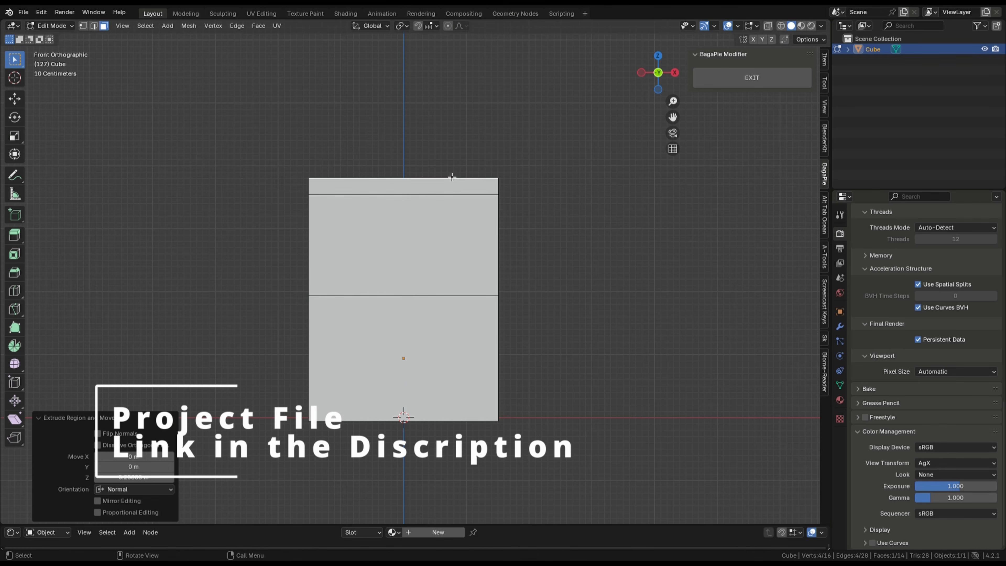
Inset the top face by about 0.16 m and shift the inset face along Y.
shift+middle_drag(453, 179, 487, 238)
key(i)
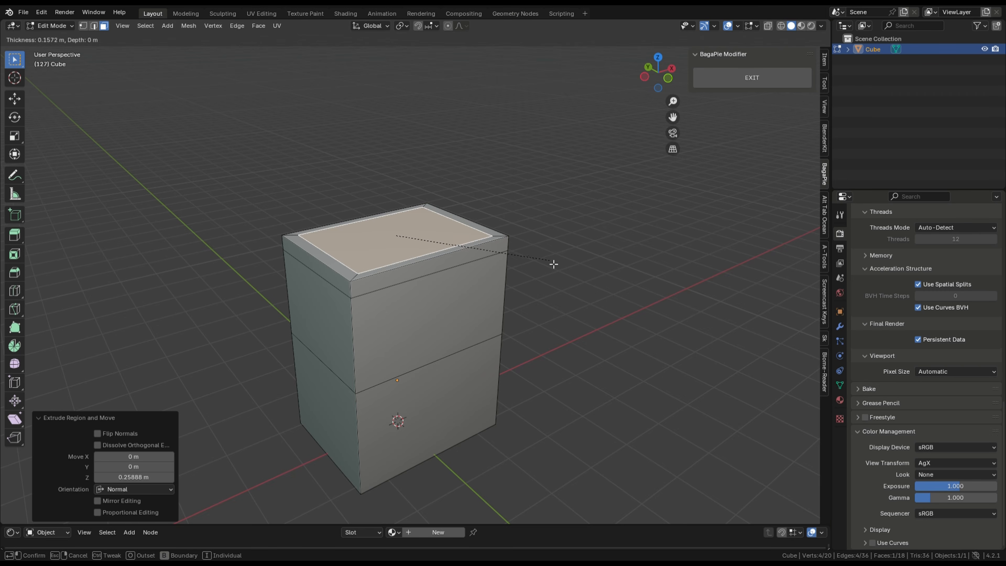
click(554, 264)
middle_drag(555, 265, 524, 202)
key(g)
key(y)
click(603, 299)
Extrude the inset face upward into a narrower top block and return to Object Mode.
key(e)
click(491, 184)
scroll(488, 222, down, 2)
scroll(479, 238, up, 1)
key(Tab)
Resize the whole house body along Z and Y, and scale it by about 1.046 along X.
click(659, 71)
key(s)
key(z)
click(555, 256)
key(s)
key(x)
click(542, 240)
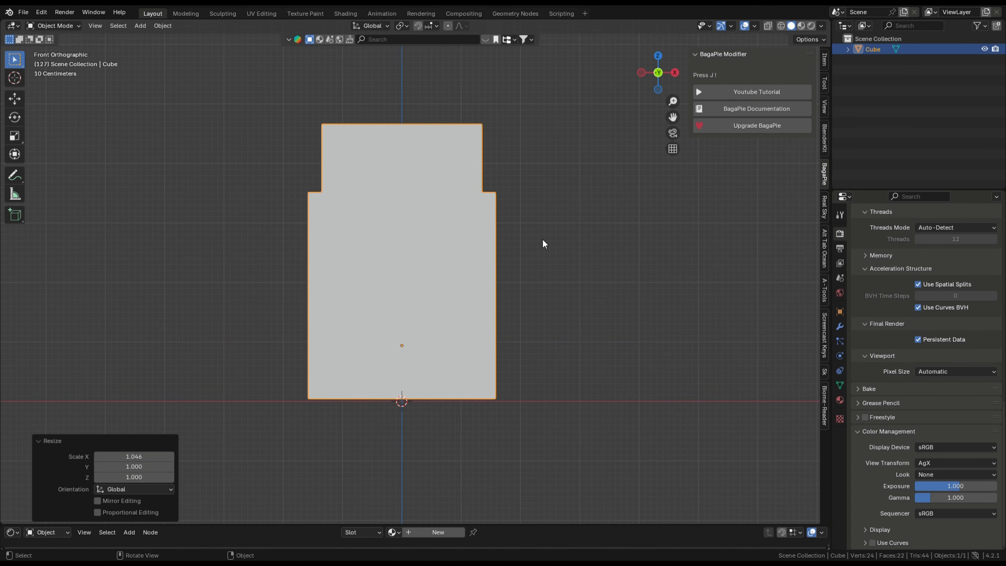
key(s)
key(y)
middle_drag(542, 239, 604, 291)
click(570, 283)
click(516, 272)
Extrude the narrow band faces around the body and scale them outward into a protruding ledge.
scroll(430, 277, up, 3)
key(Tab)
scroll(583, 305, up, 3)
key(e)
right_click(740, 317)
key(s)
click(739, 316)
scroll(604, 292, down, 3)
key(Tab)
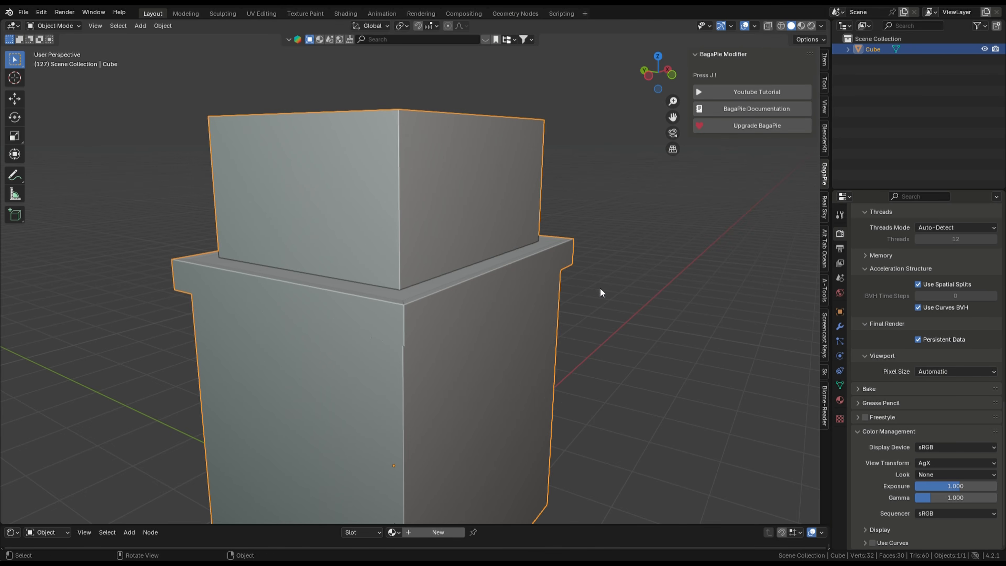
Apply the house body's transforms and bevel the protruding ledge to round its edges.
key(ctrl+a)
click(590, 324)
key(Tab)
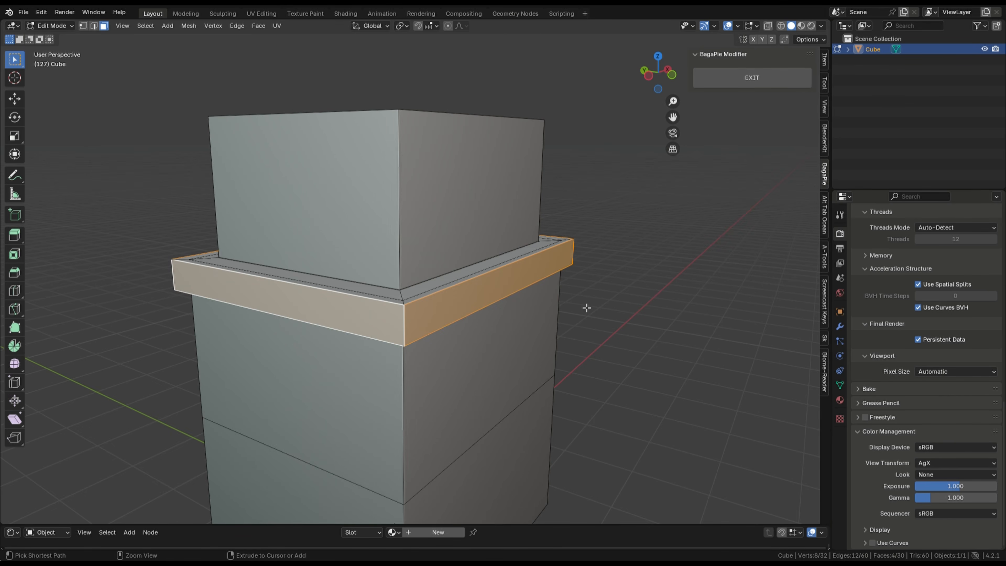
key(ctrl+b)
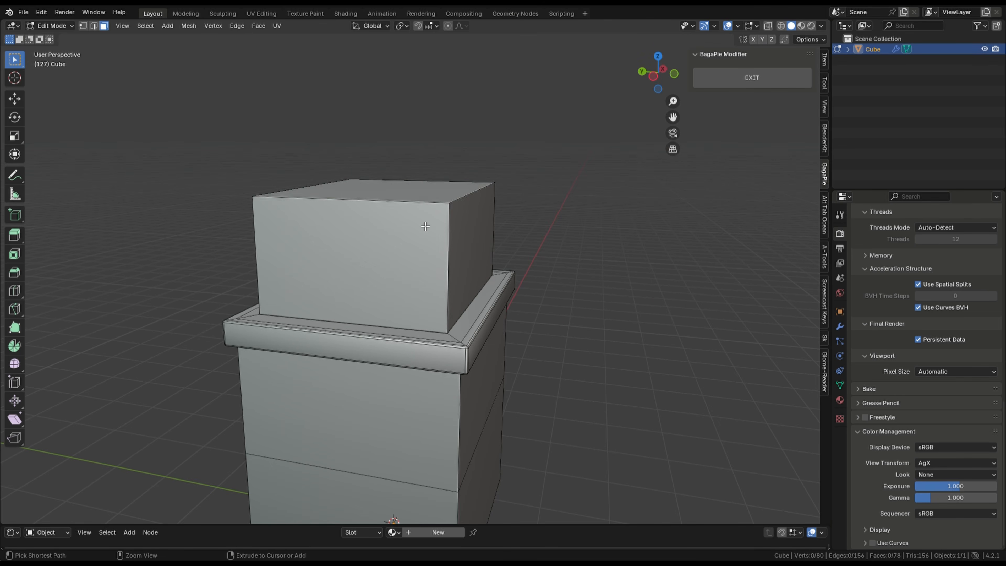
key(ctrl+z)
key(ctrl+z)
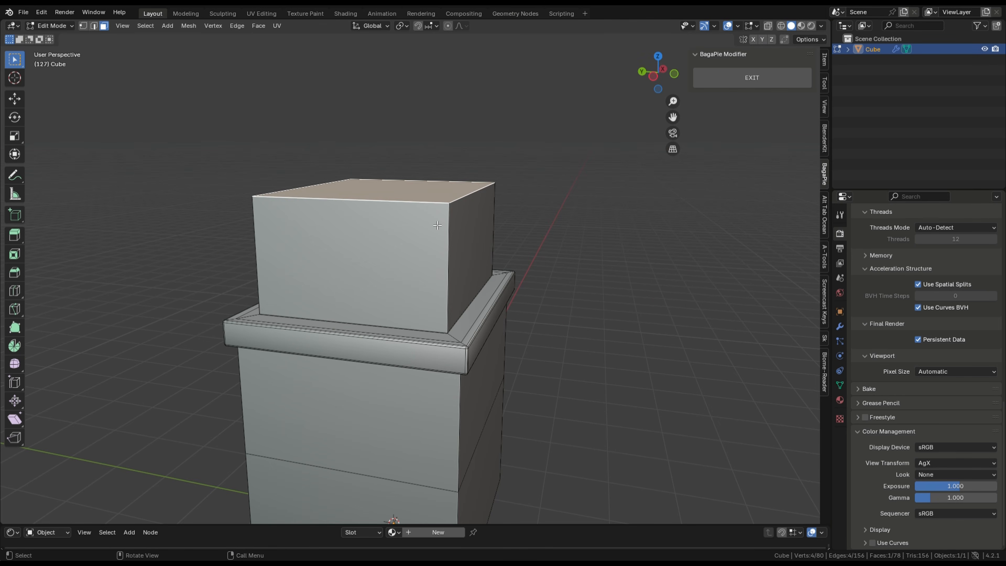
Add one centred loop cut running lengthwise over the top block and down the body.
middle_drag(458, 221, 433, 248)
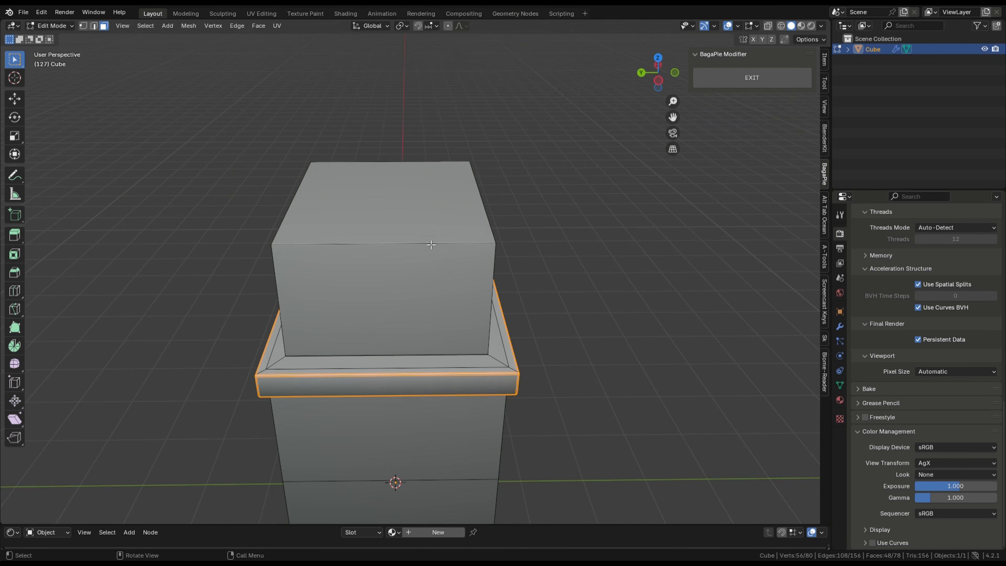
key(ctrl+r)
click(382, 240)
right_click(383, 241)
middle_drag(428, 284, 394, 277)
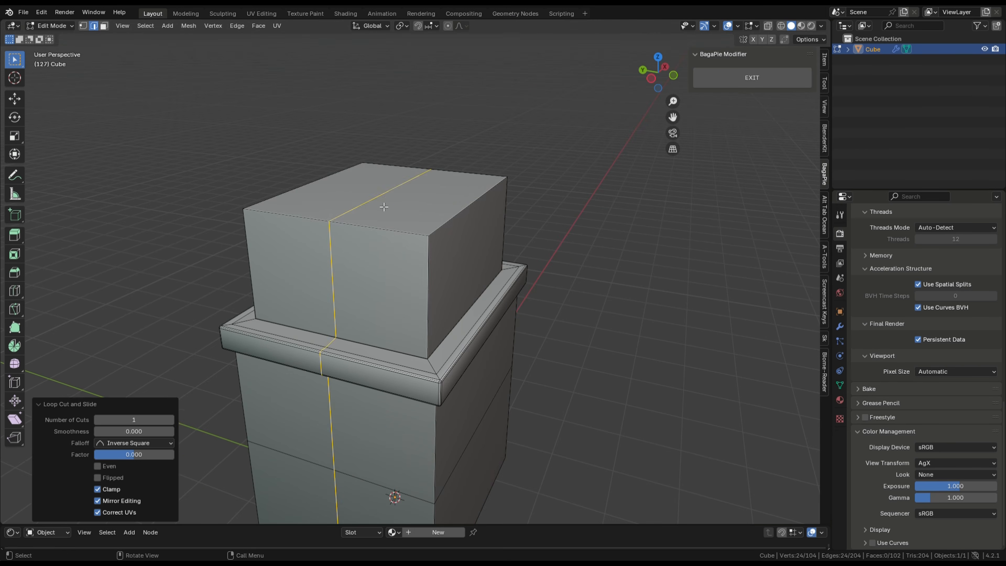
Raise the centre edge on top of the block along Z to shape a gable roof.
click(383, 208)
key(g)
key(z)
click(383, 156)
middle_drag(383, 156, 395, 225)
key(g)
key(z)
click(416, 231)
key(g)
key(z)
click(417, 225)
Duplicate the two sloped roof faces in place and separate them into their own object.
scroll(434, 245, down, 5)
click(104, 26)
shift+click(428, 215)
key(shift+d)
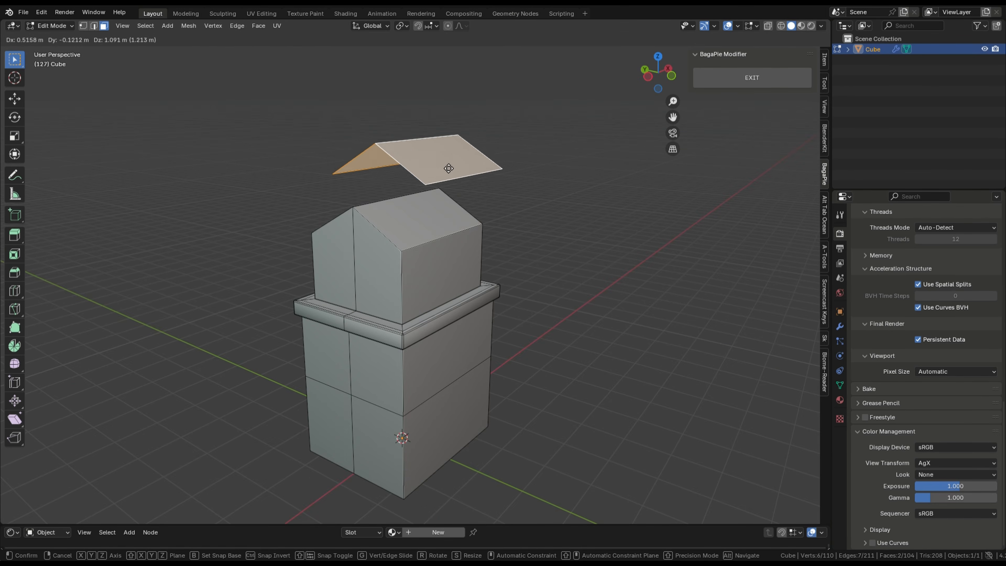
right_click(463, 172)
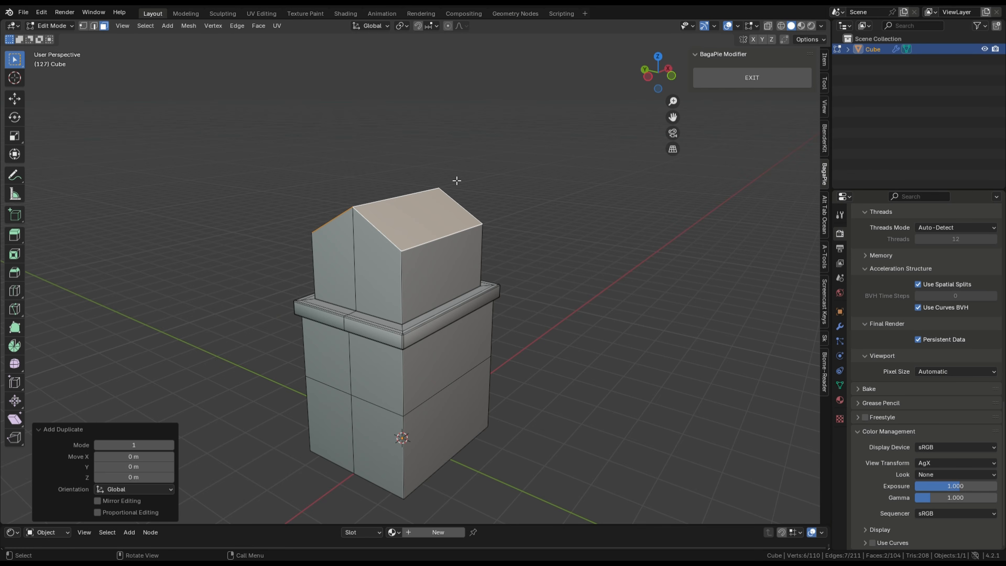
key(p)
click(453, 176)
key(Tab)
scroll(408, 218, up, 3)
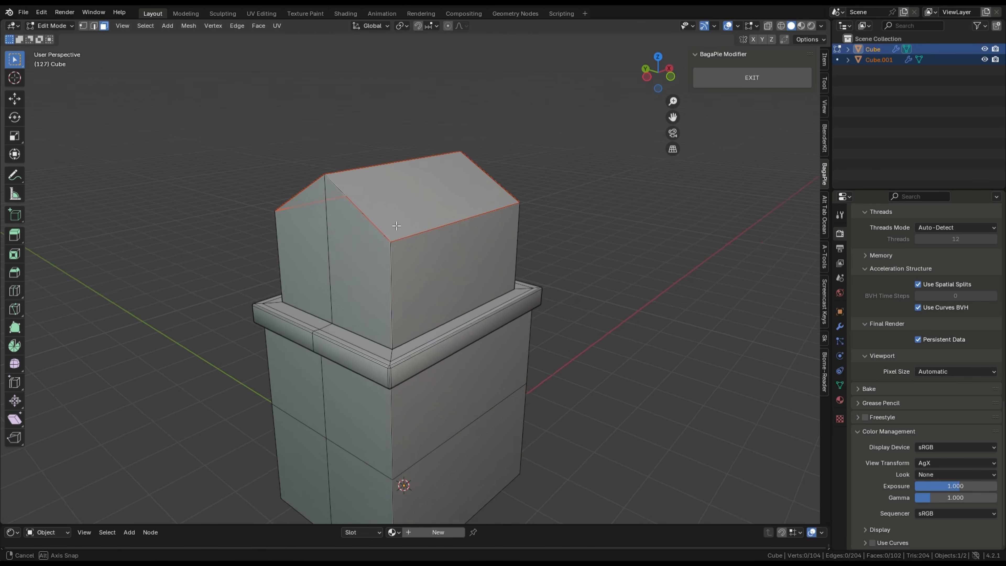
Scale the separated roof's two lower edges outward and move them along Z to form overhanging eaves.
click(411, 209)
middle_drag(410, 209, 475, 221)
key(s)
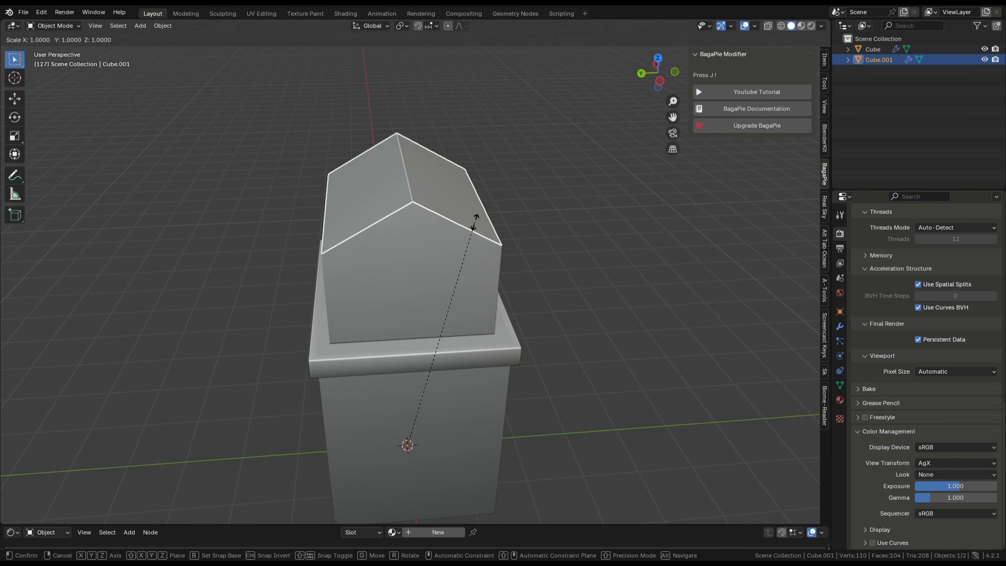
right_click(478, 225)
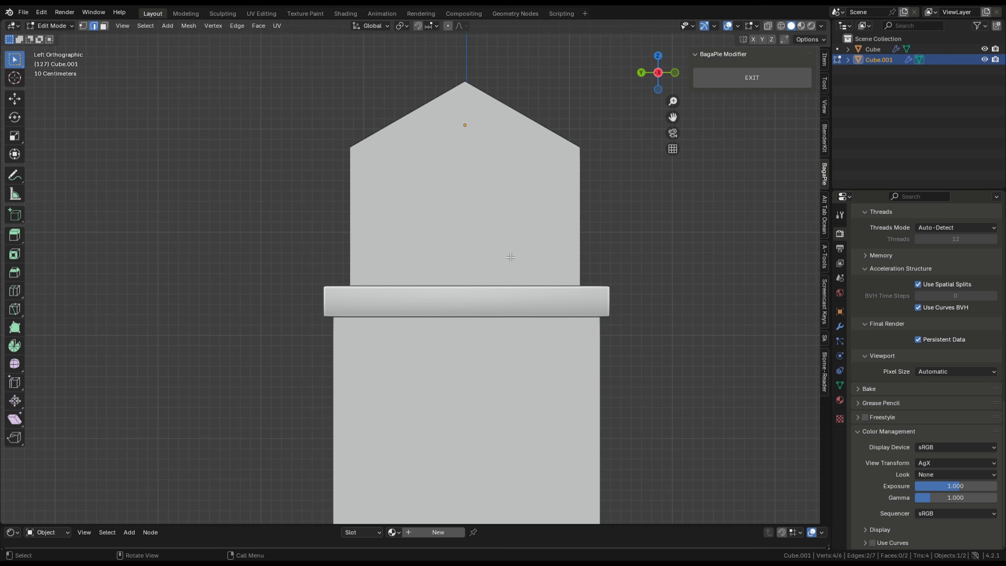
key(s)
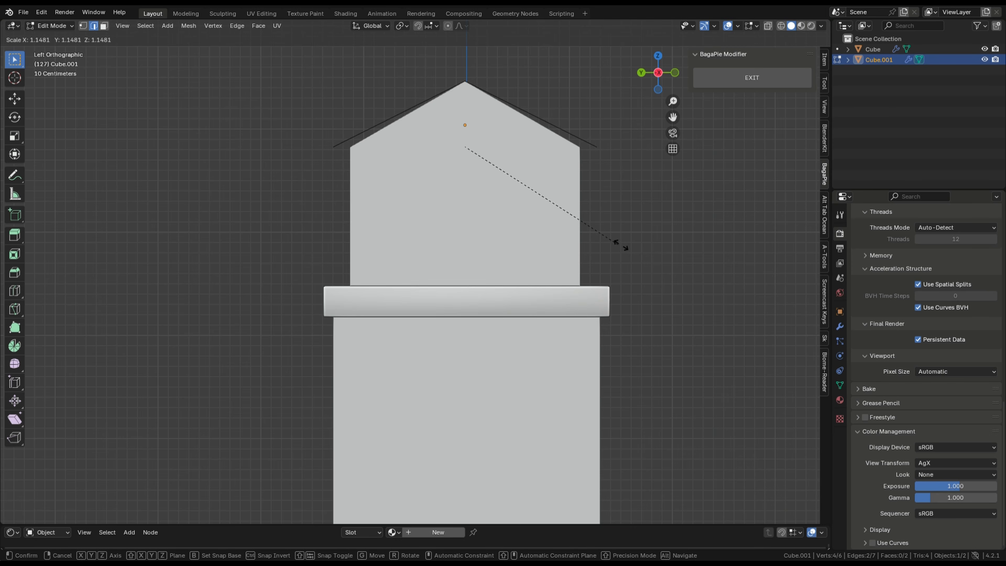
click(667, 280)
key(g)
key(z)
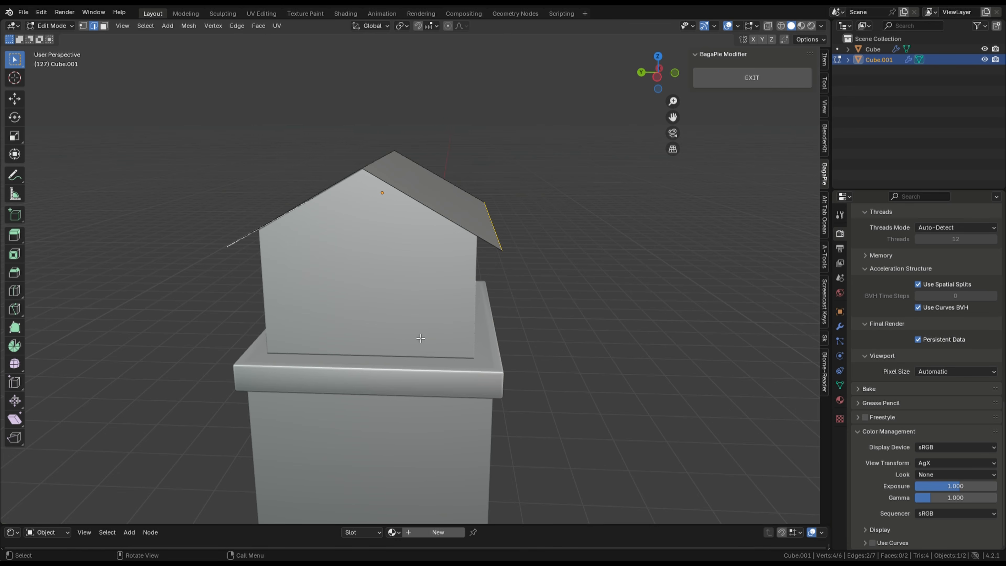
Add a loop cut on each roof slope, slid close to the ridge with factors of about -0.8 and 0.84.
middle_drag(346, 293, 381, 327)
key(ctrl+r)
click(381, 326)
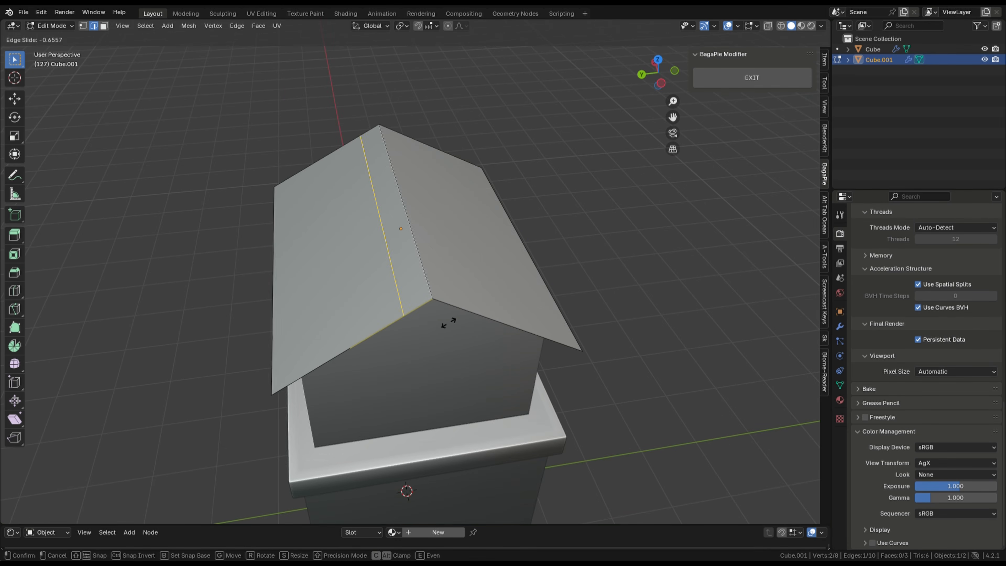
click(466, 325)
key(ctrl+r)
click(471, 299)
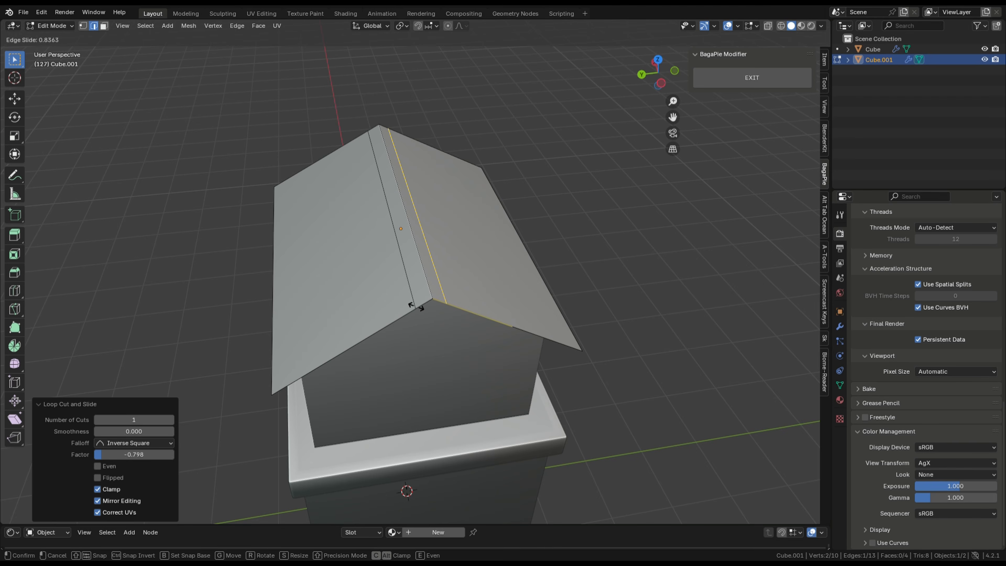
click(416, 306)
Add two loop cuts across the roof and scale them by about 2.8 along X toward the gable ends.
middle_drag(416, 306, 379, 204)
key(ctrl+r)
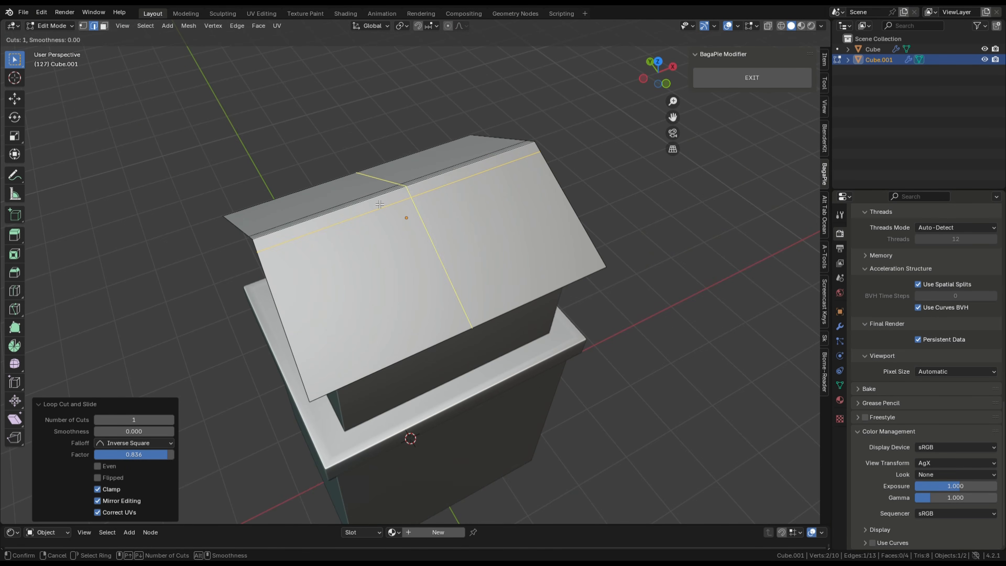
scroll(379, 204, up, 1)
click(379, 204)
right_click(379, 204)
key(s)
key(x)
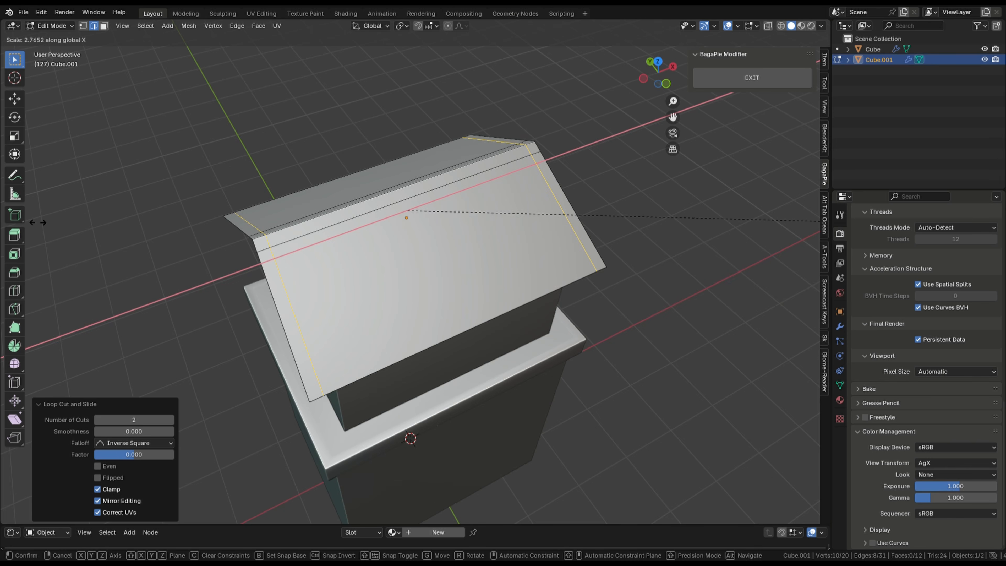
click(29, 229)
Select the roof's ridge and gable border faces and extrude them about 0.15 m into a raised trim.
middle_drag(125, 317, 496, 254)
key(3)
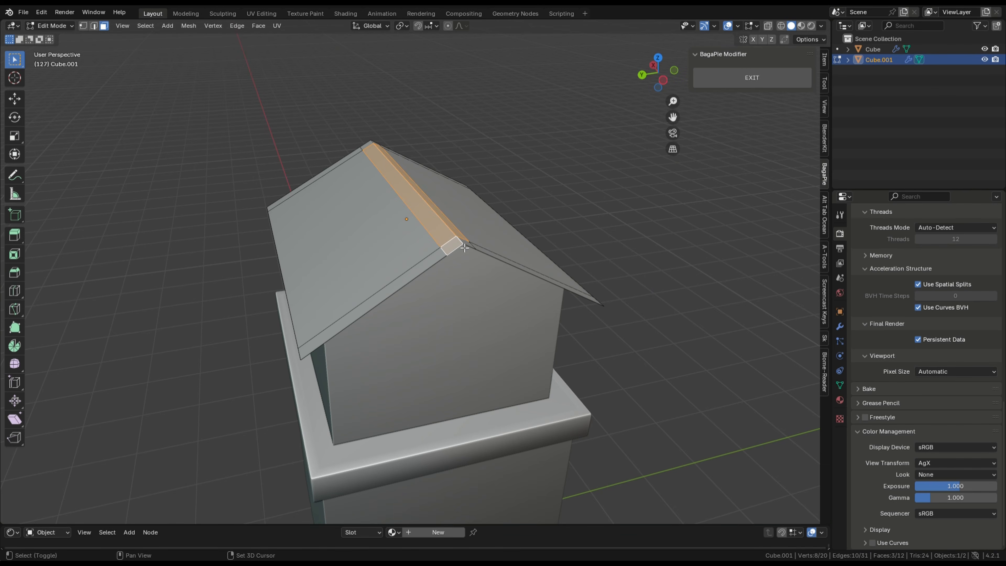
middle_drag(373, 227, 521, 239)
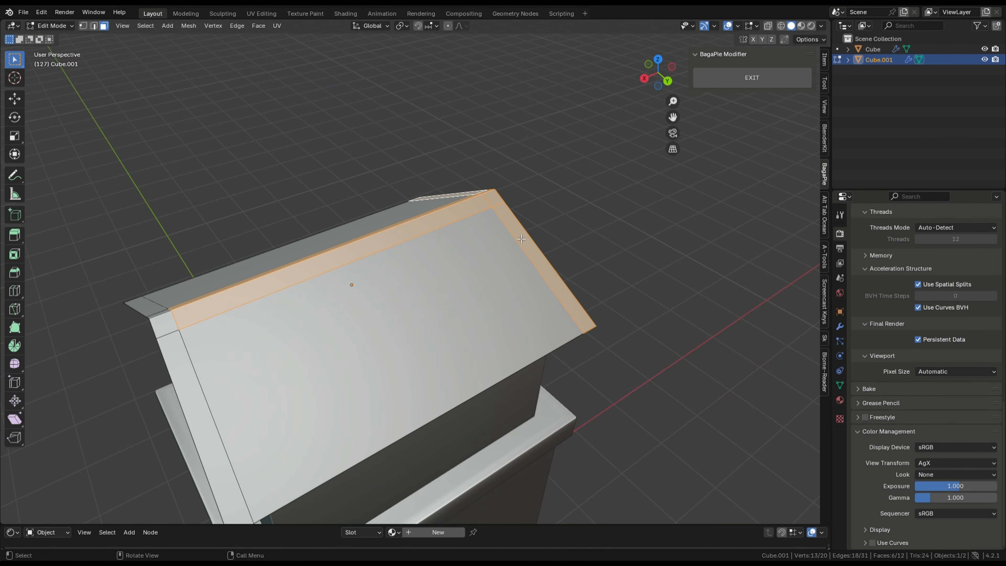
ctrl+click(179, 354)
middle_drag(155, 306, 490, 273)
key(e)
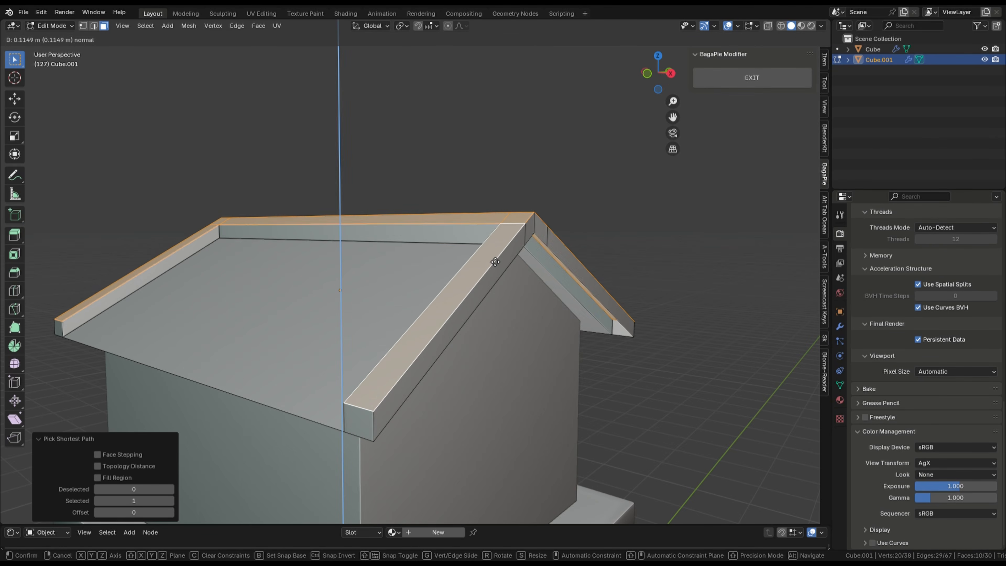
click(494, 257)
Move the extruded roof trim faces down along Z by about 0.05 m.
middle_drag(495, 257, 515, 277)
key(g)
key(z)
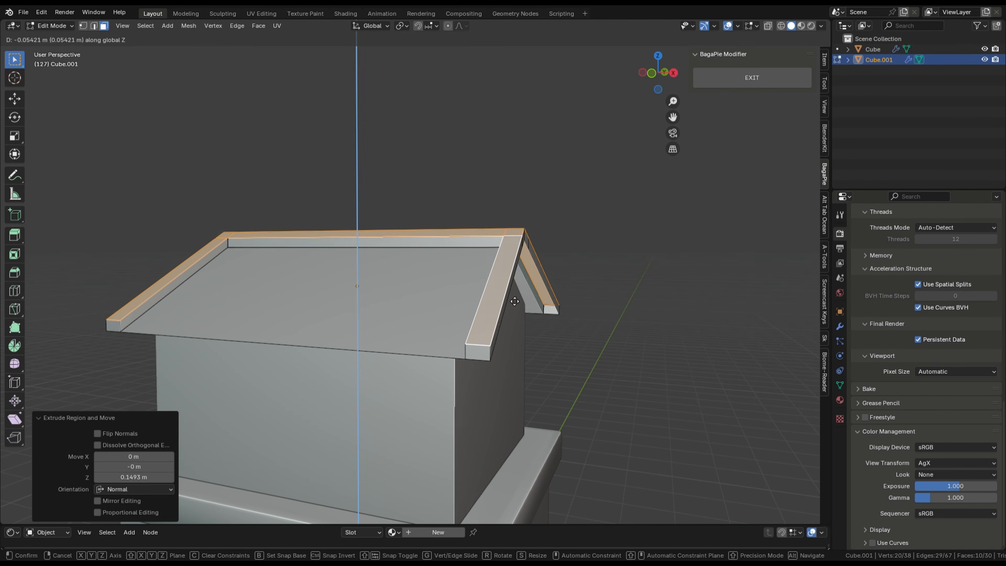
click(514, 301)
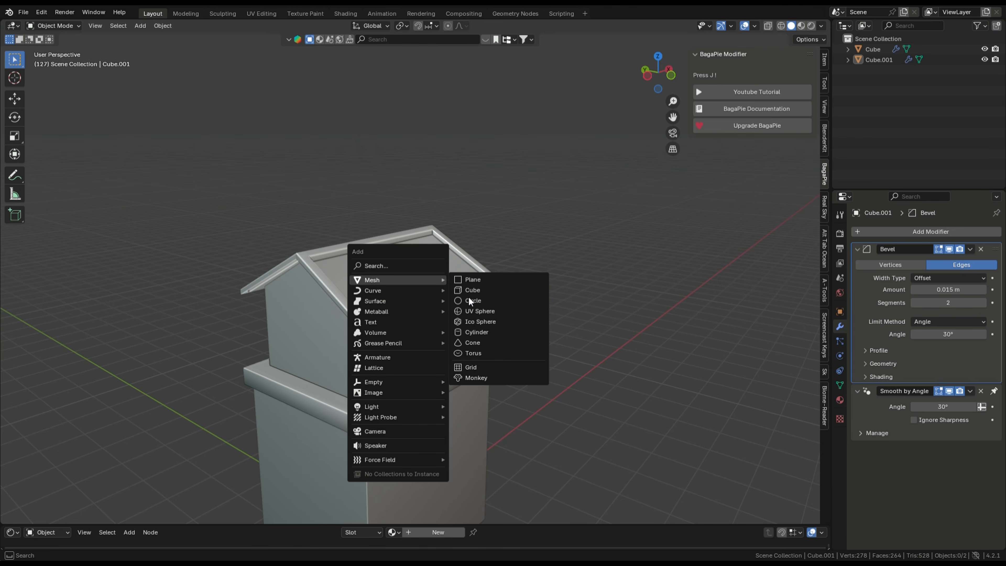
Add a 32-vertex mesh circle and raise it about 4.4 m along Z to roof level.
click(469, 302)
middle_drag(468, 302, 405, 304)
key(g)
key(z)
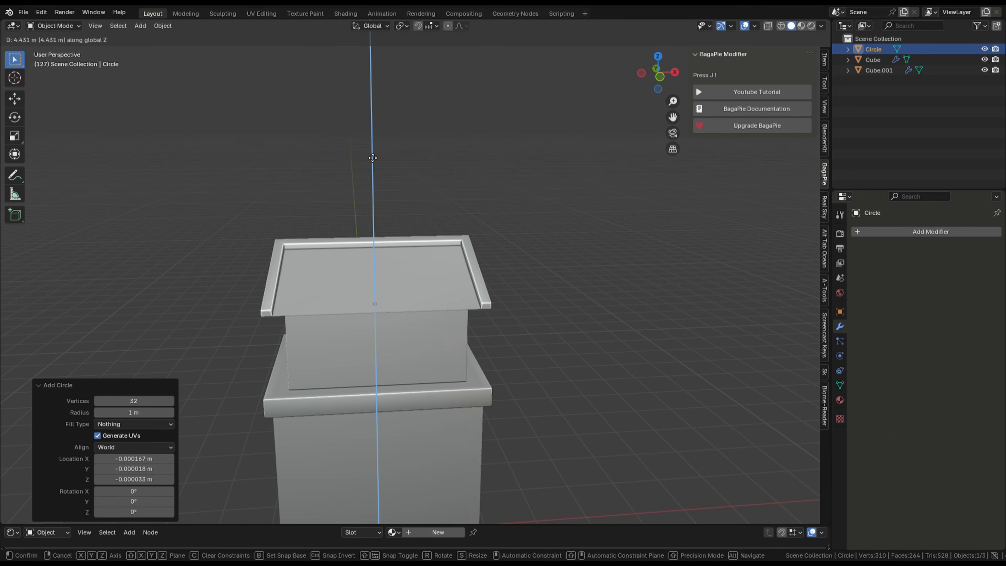
click(373, 159)
Scale the circle by about 3.32 and rotate it 90° about the X axis so it stands upright.
middle_drag(355, 247, 420, 240)
key(s)
click(619, 262)
middle_drag(619, 268, 551, 281)
key(r)
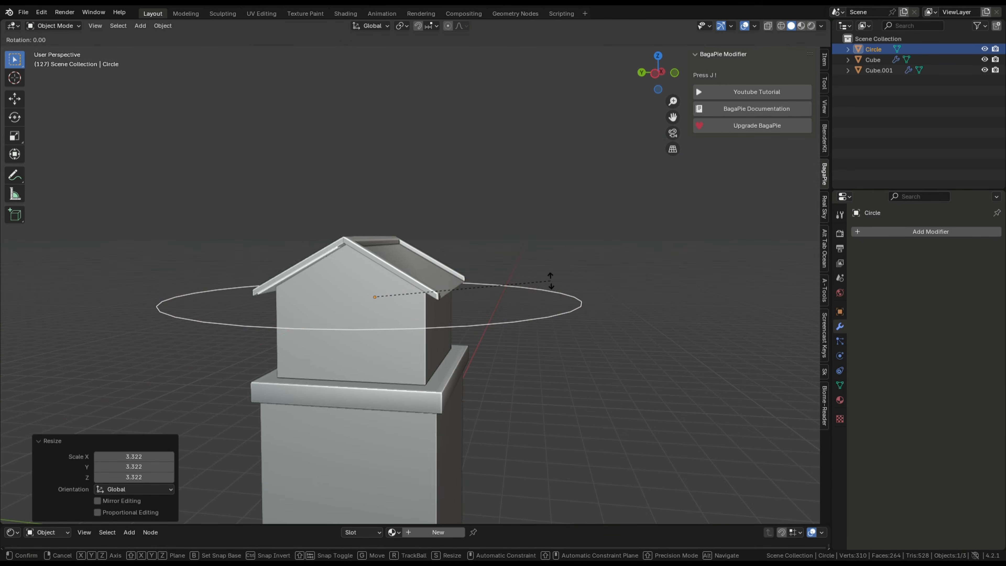
key(x)
key(Return)
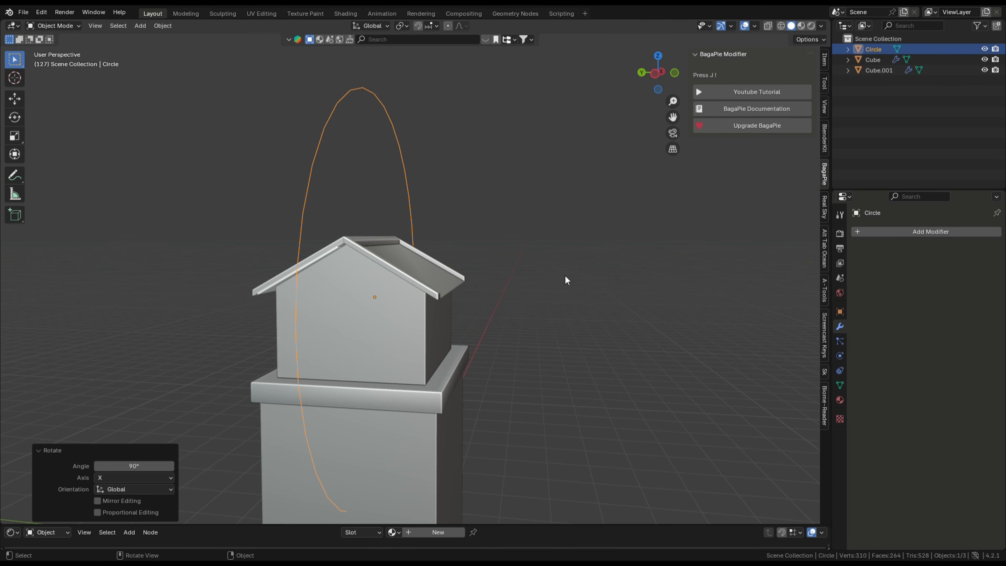
Scale the upright circle down and move it up about 0.98 m along Z to the roof ridge.
key(s)
click(400, 252)
middle_drag(400, 253, 334, 276)
key(g)
key(z)
click(402, 239)
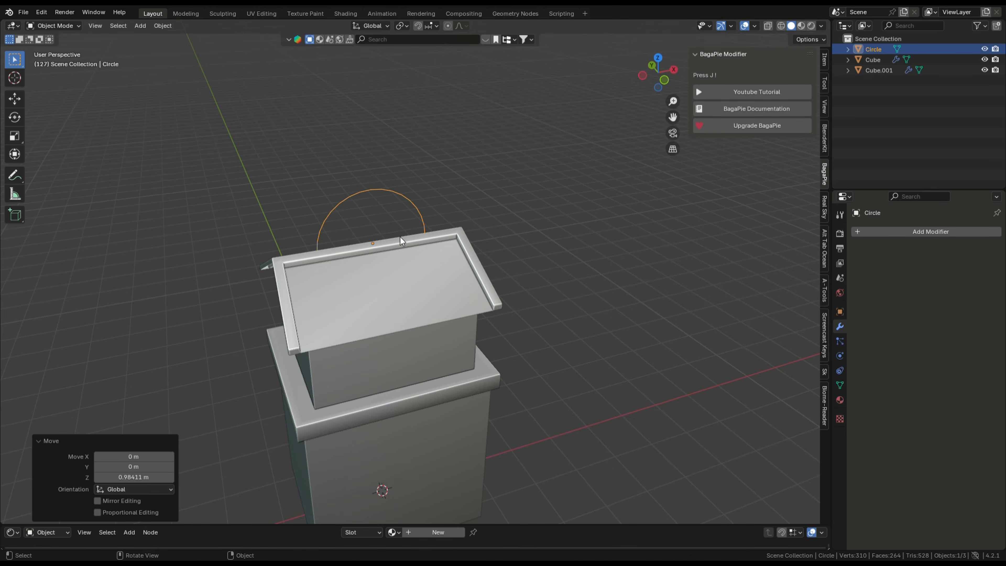
Delete the lower half of the circle's vertices, using X-ray in the front view.
middle_drag(404, 239, 497, 197)
key(Tab)
key(KP_1)
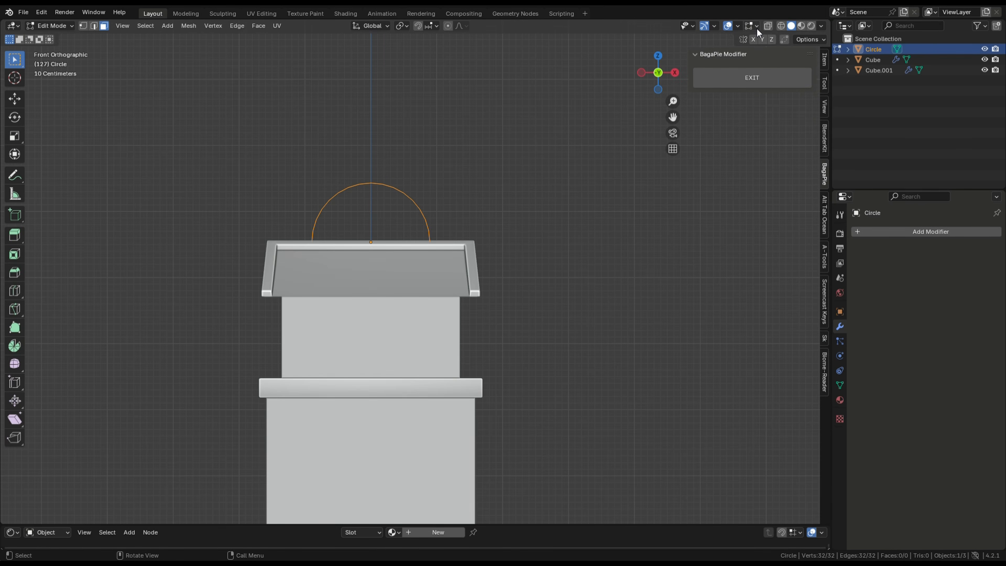
key(alt+z)
key(Tab)
key(Tab)
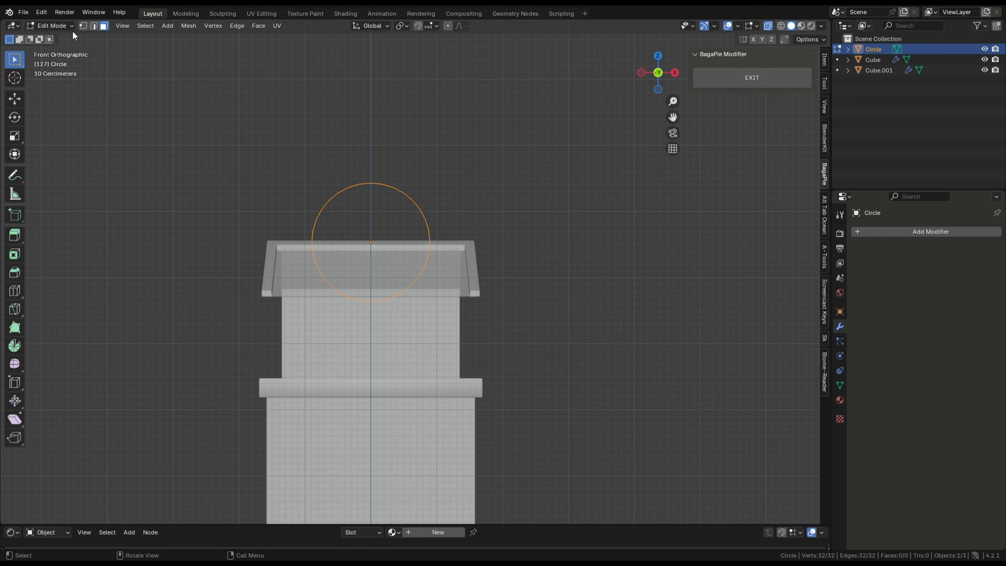
drag(265, 234, 613, 352)
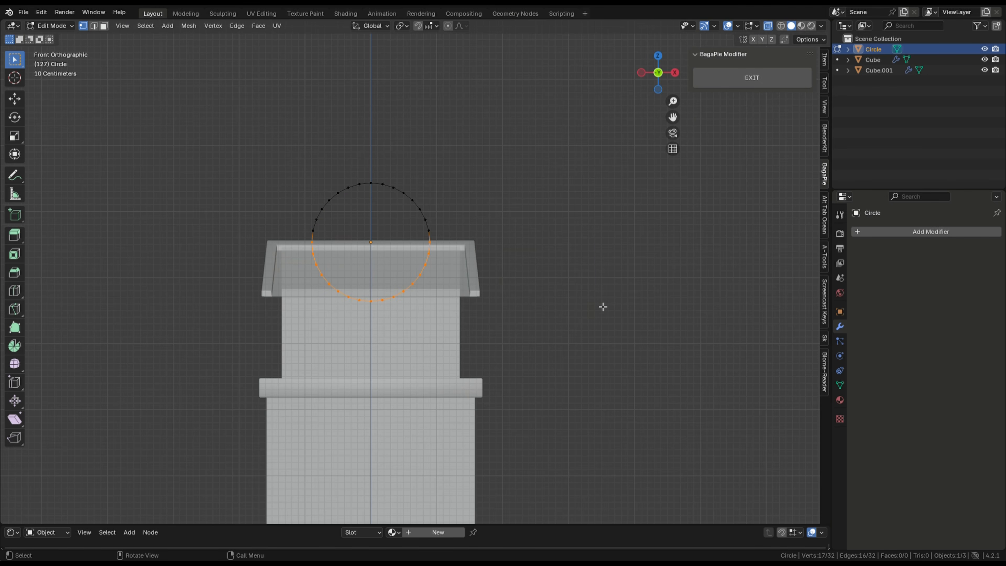
key(x)
click(550, 203)
Extrude the remaining half-circle along Y into an arched tile shape.
key(Tab)
key(Tab)
key(a)
key(e)
key(y)
mouse_move(499, 204)
middle_down()
mouse_move(414, 225)
mouse_move(503, 205)
middle_up()
click(520, 224)
key(Tab)
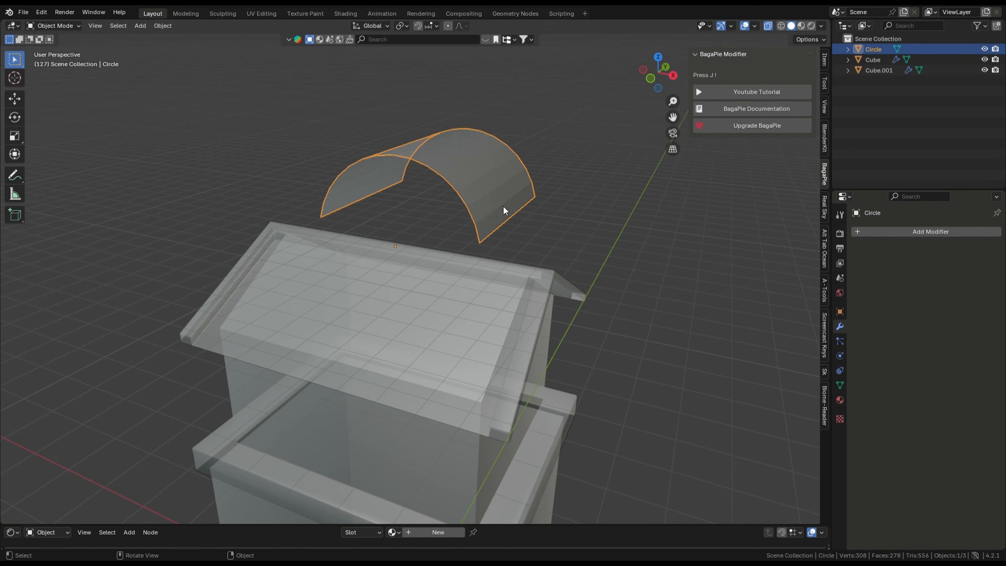
Turn off X-ray, move the arched tile over the roof slope and scale it to 0.075.
click(768, 26)
key(g)
click(318, 235)
key(s)
click(248, 306)
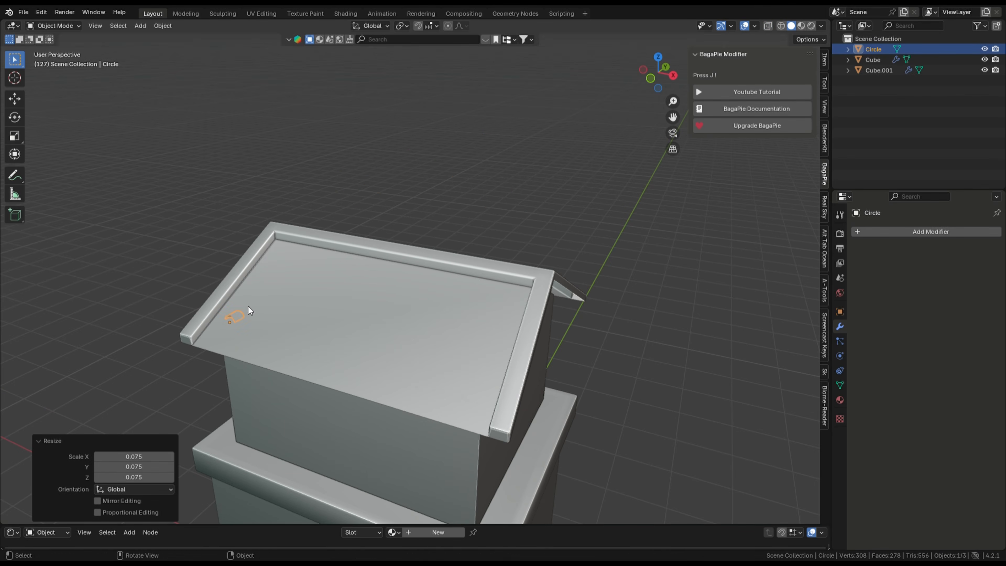
Raise the small tile along Z and move it to the gable-end corner just below the ridge.
key(g)
key(z)
click(283, 245)
key(g)
middle_drag(283, 246, 518, 268)
click(309, 247)
Stretch the tile along Y by a factor of about 1.72.
scroll(306, 247, up, 6)
key(s)
key(y)
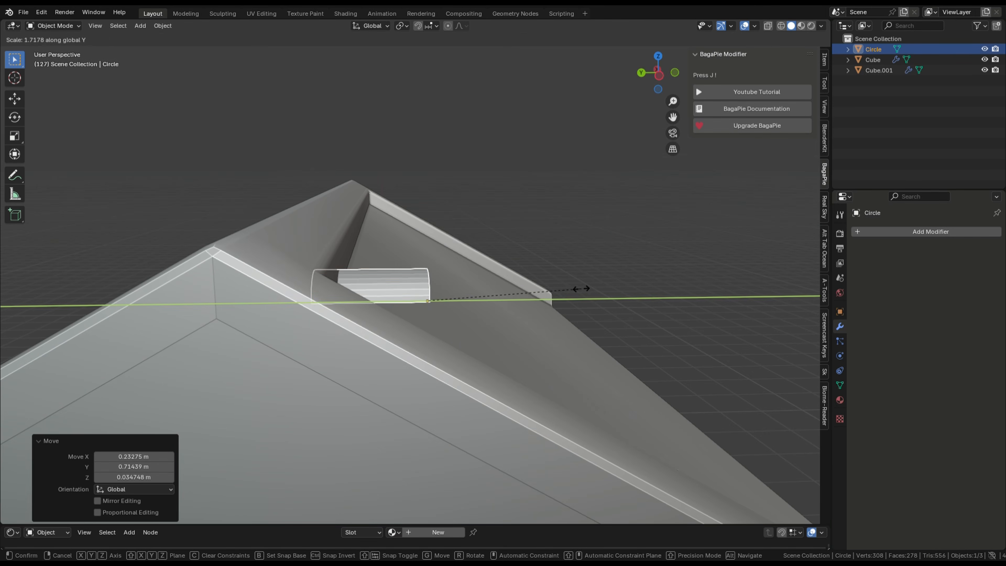
click(590, 293)
Rotate the tile about 25.8° in the side view to follow the roof slope and move it onto the slope.
click(659, 75)
scroll(452, 137, up, 2)
key(r)
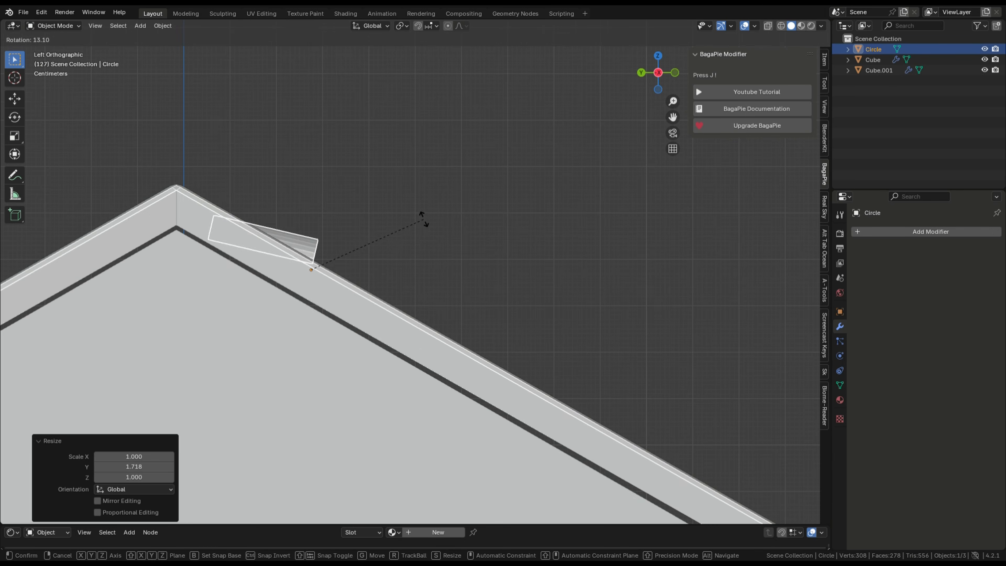
click(420, 248)
mouse_move(420, 248)
middle_down()
mouse_move(373, 256)
mouse_move(400, 246)
middle_up()
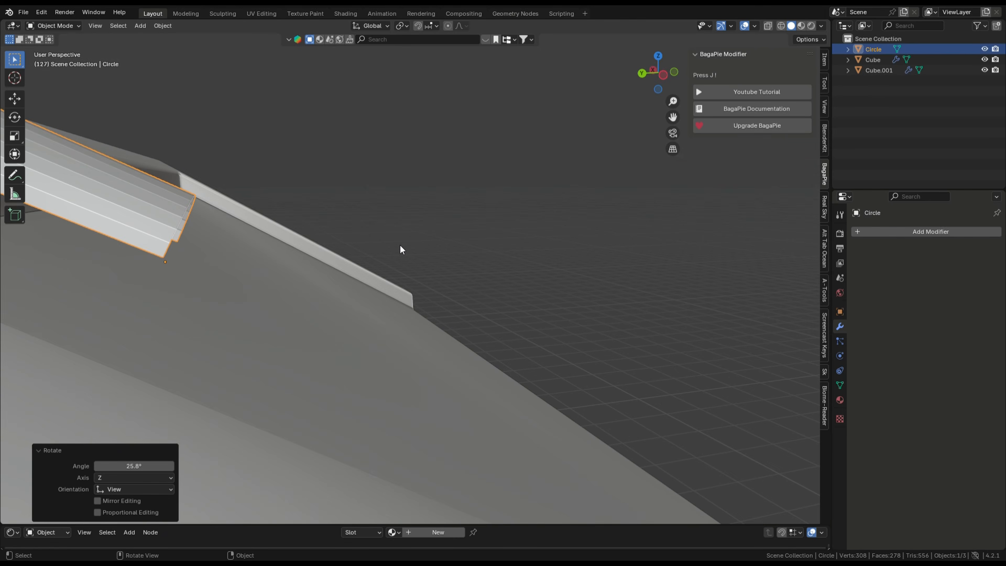
click(660, 77)
key(g)
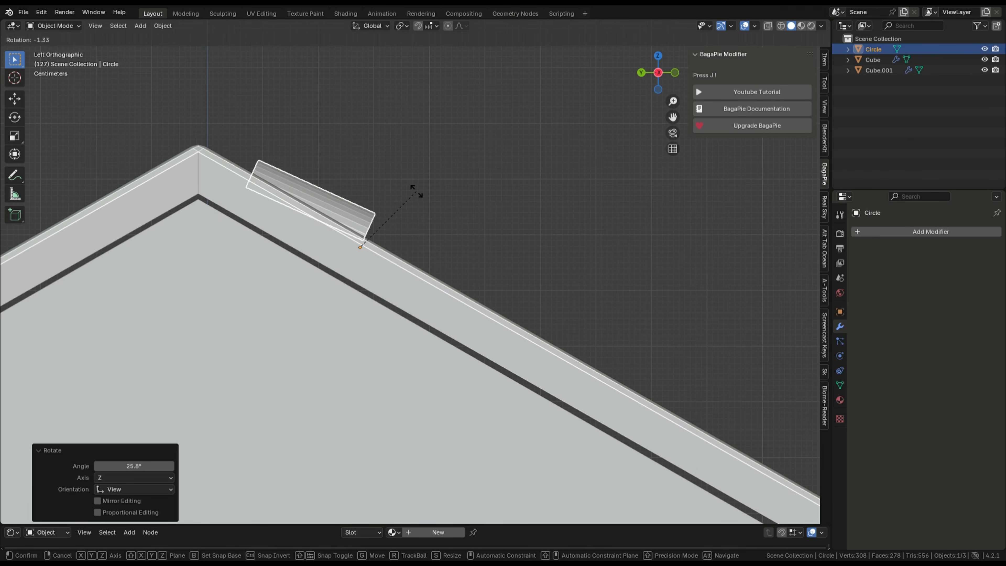
click(384, 212)
Move the tile about -0.28 m in X toward the gable trim and adjust its height along Z.
middle_drag(384, 212, 270, 303)
key(g)
click(104, 322)
middle_drag(104, 321, 183, 279)
key(g)
key(z)
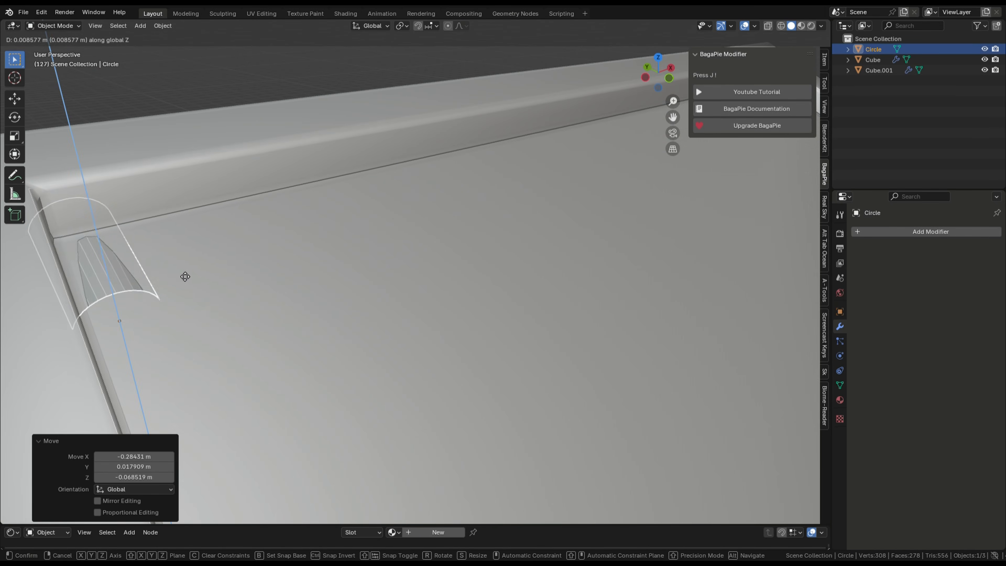
click(192, 244)
Reposition the tile in the inner trim corner and rotate it by about 2.17° in the view plane.
middle_drag(192, 243, 339, 123)
key(g)
click(234, 175)
key(r)
click(300, 144)
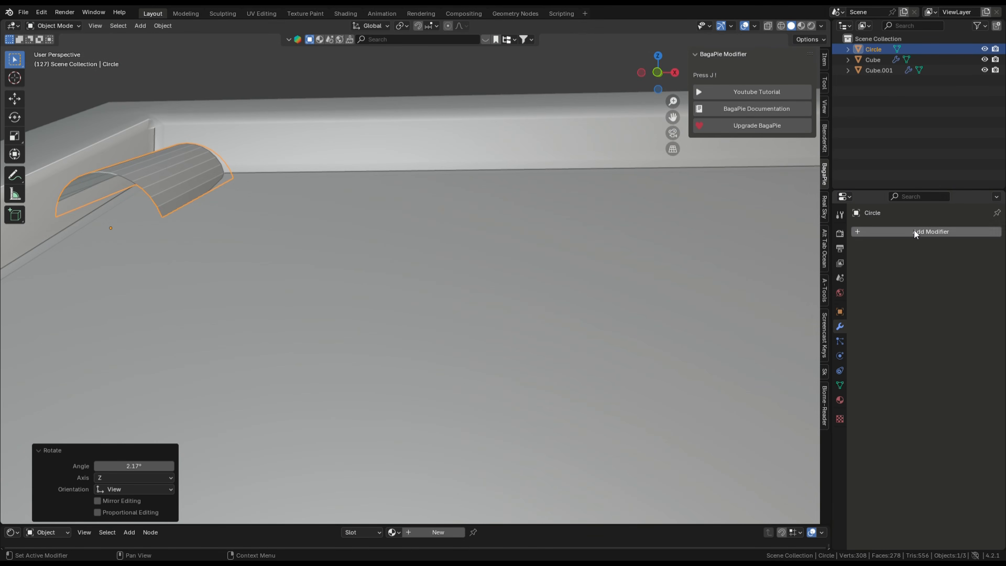
Add a Solidify modifier and an Array modifier to the tile.
click(908, 234)
mouse_move(883, 243)
click(816, 277)
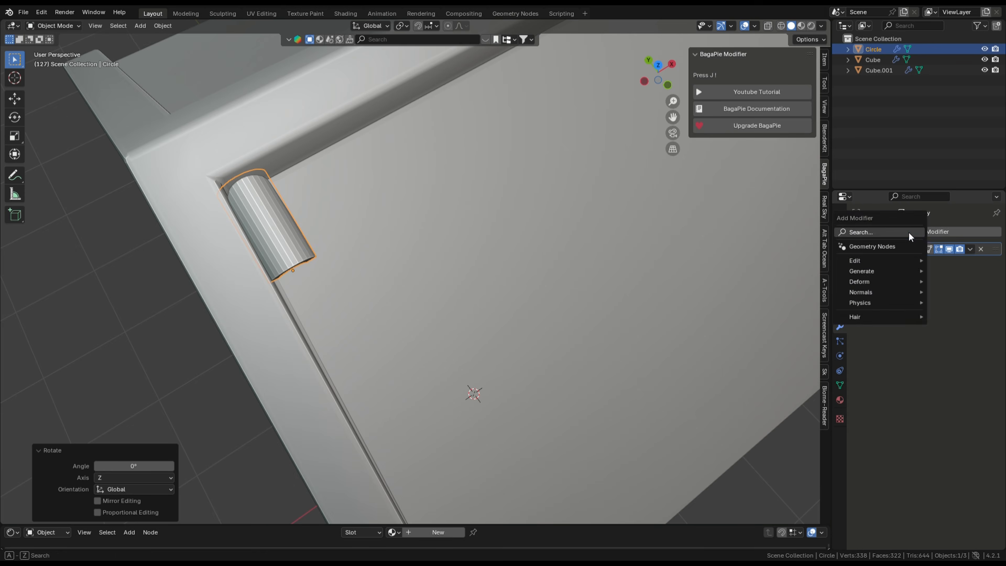
click(773, 236)
middle_drag(515, 277, 492, 193)
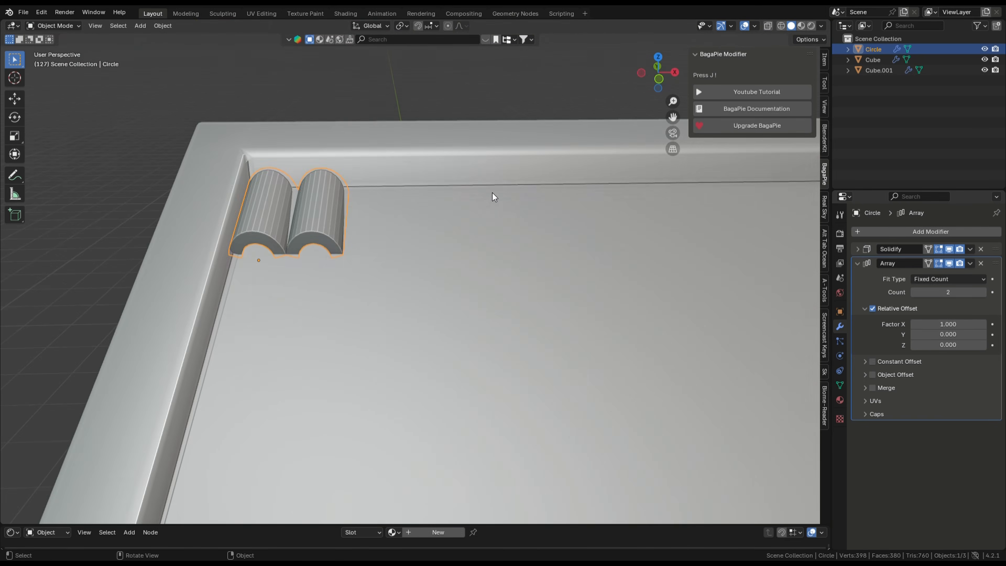
scroll(492, 193, down, 4)
middle_drag(430, 224, 373, 192)
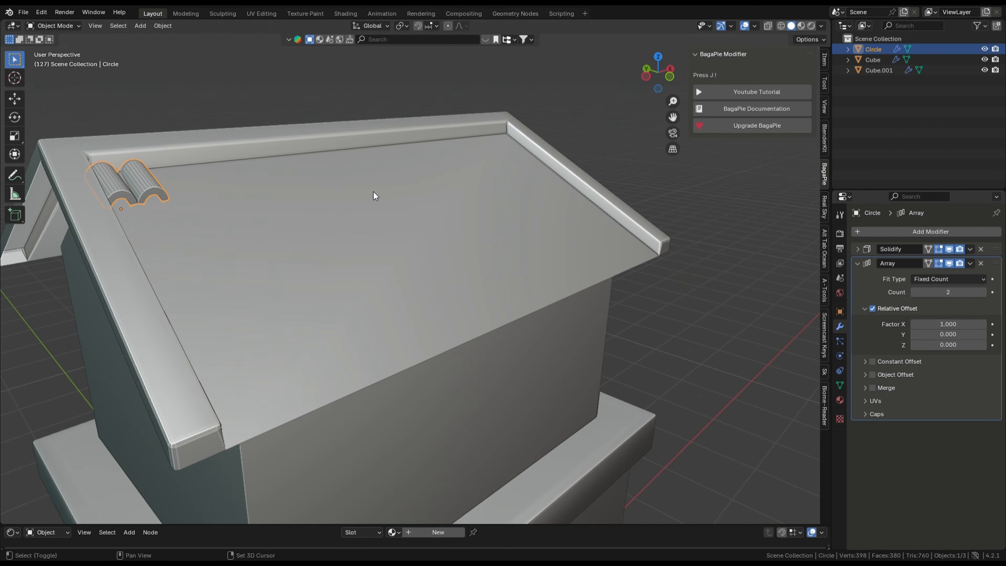
Set the Array modifier's count to 22 so the tile row spans the roof between the gable trims.
click(970, 296)
text(14)
key(Return)
middle_drag(436, 309, 371, 341)
drag(960, 297, 980, 297)
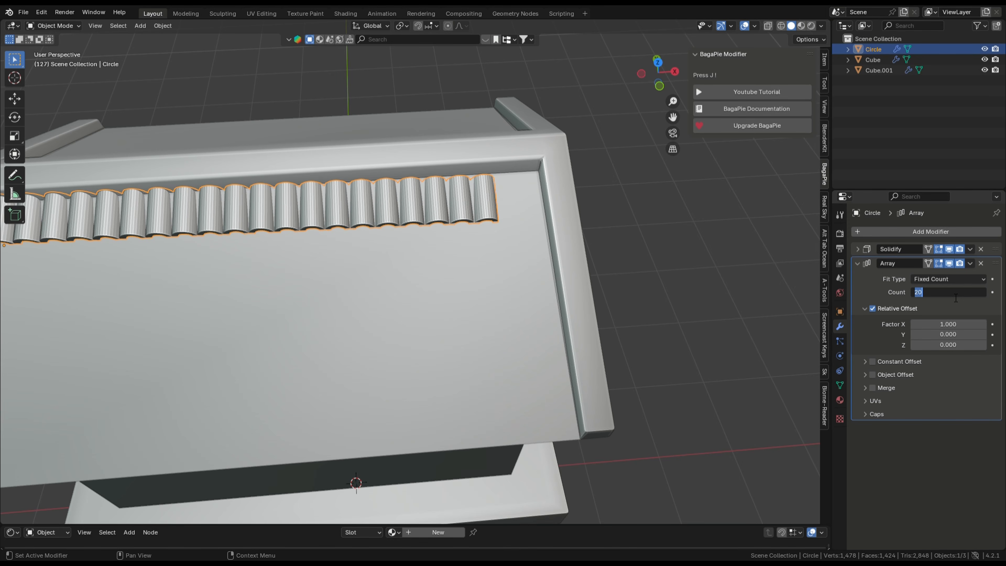
Rotate the tile row by about -0.4° from above to align it parallel to the ridge.
middle_drag(565, 196, 629, 272)
key(r)
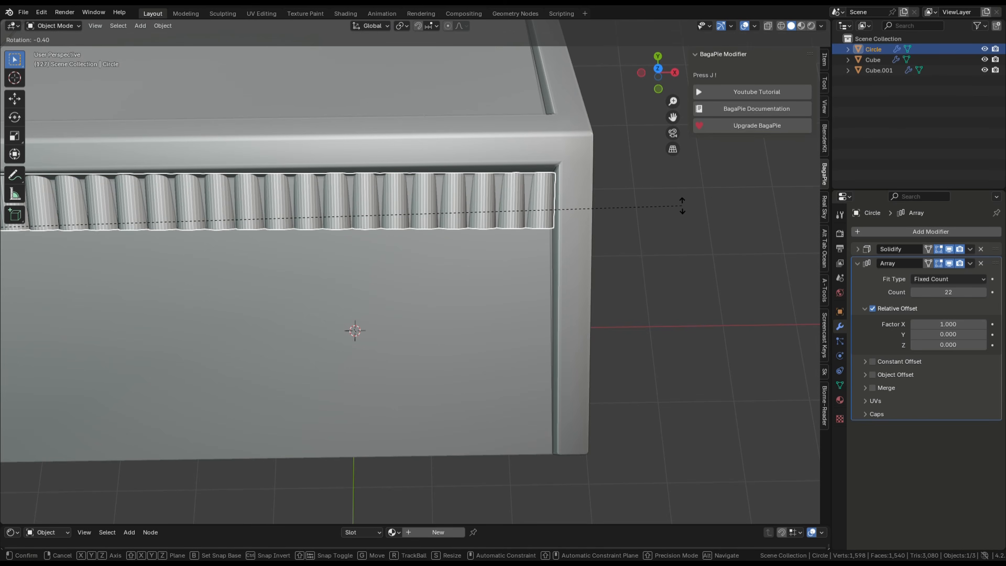
click(688, 202)
scroll(577, 208, down, 2)
middle_drag(577, 209, 516, 183)
click(516, 184)
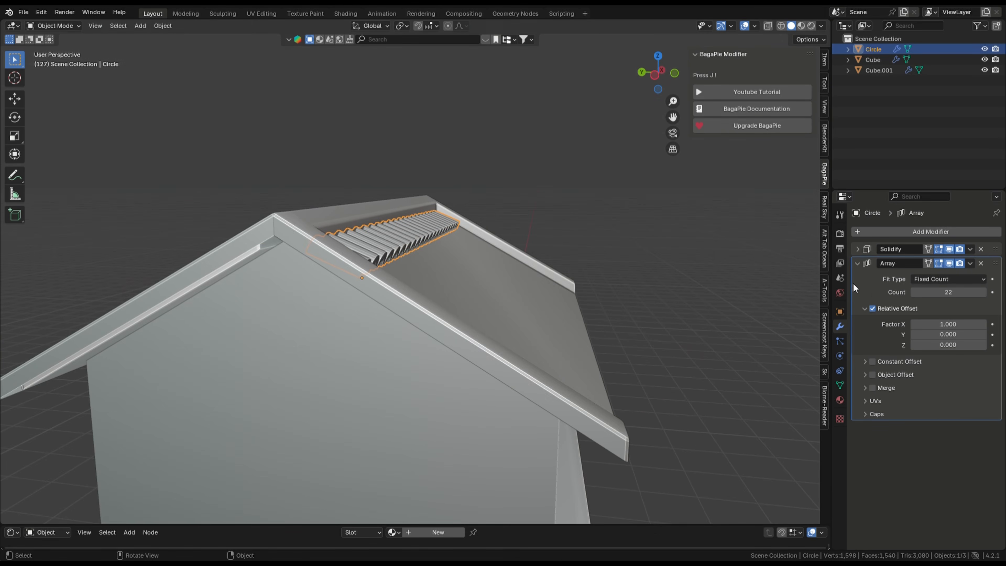
Collapse the first array's settings and add a second Array modifier to the tile row.
click(858, 263)
click(877, 232)
text(a)
key(Return)
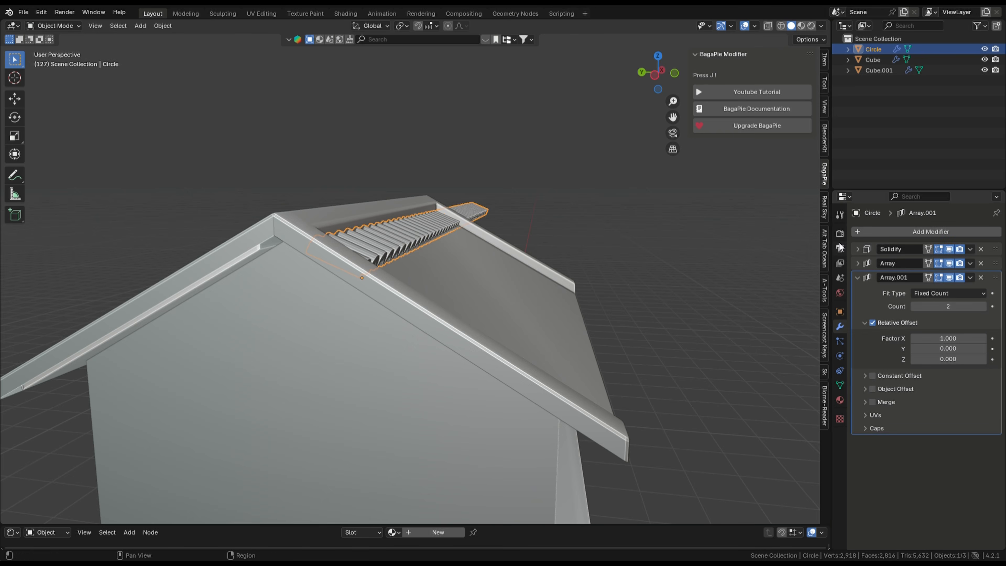
middle_drag(575, 266, 592, 272)
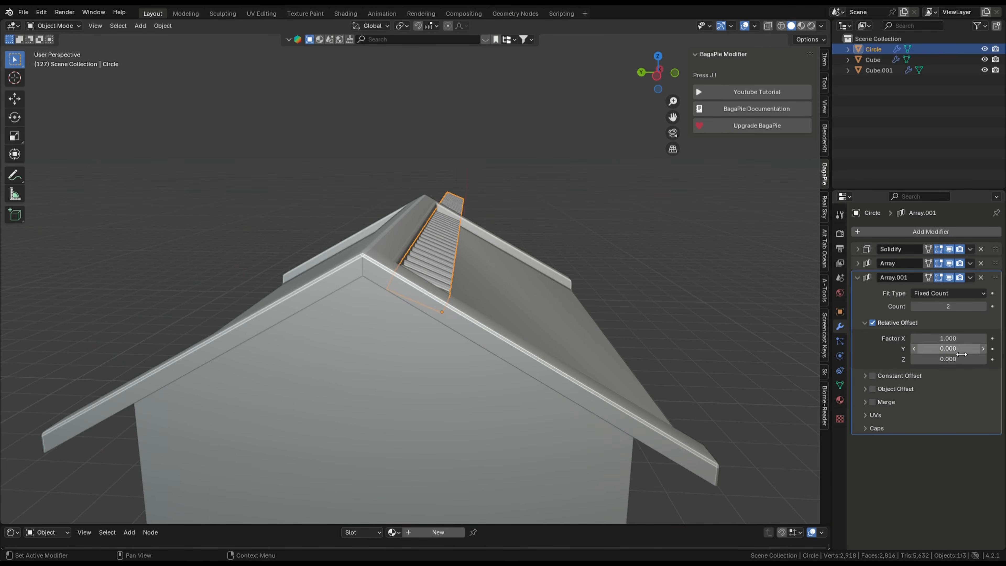
Set the second array's relative offset to X 0, Y 0 and Z 1 to repeat the row down the slope.
double_click(951, 353)
text(1)
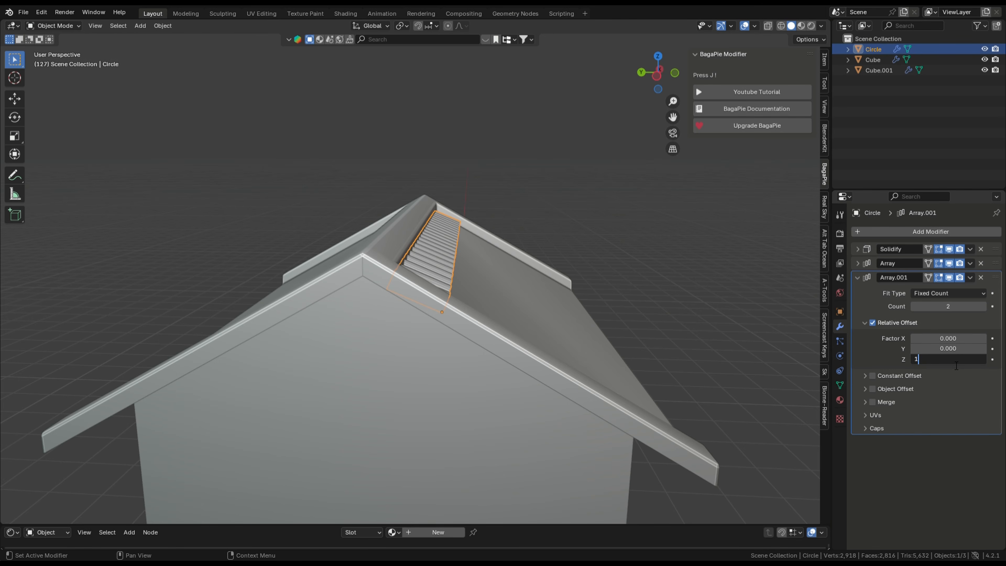
key(Return)
middle_drag(556, 333, 553, 359)
scroll(527, 379, up, 3)
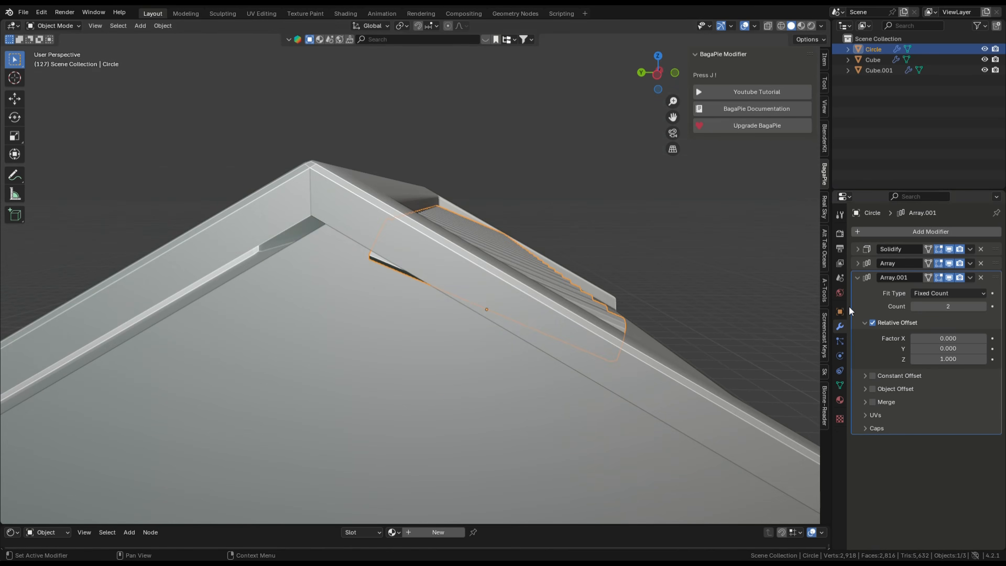
middle_drag(591, 253, 573, 299)
scroll(564, 302, up, 3)
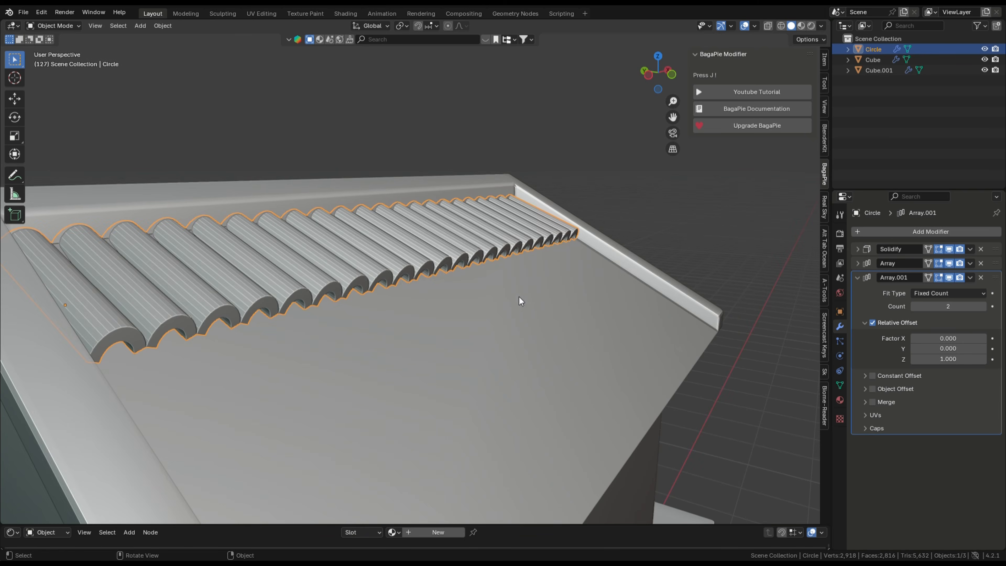
Set the second array's count to 5 rows.
drag(960, 307, 982, 307)
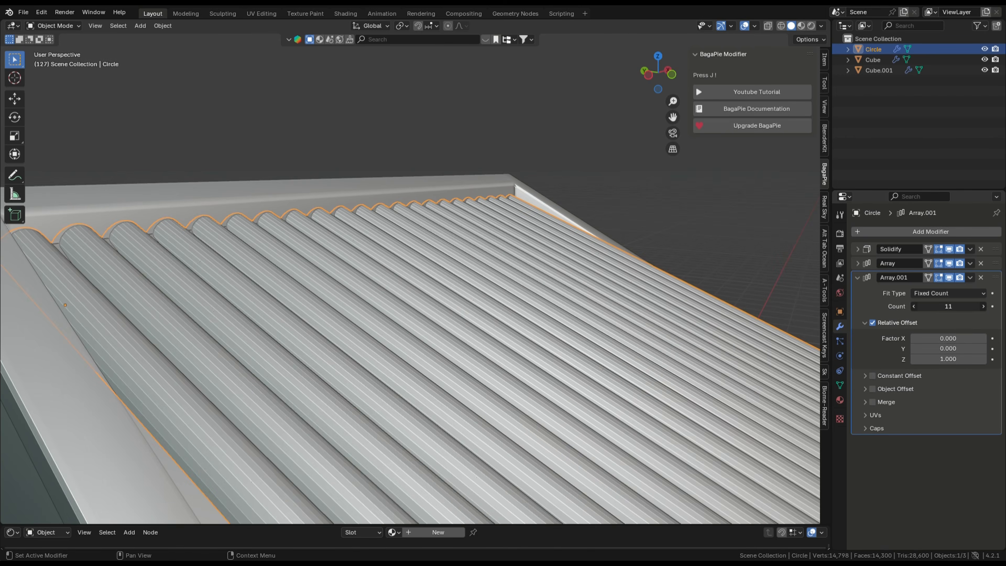
scroll(512, 312, down, 4)
middle_drag(512, 313, 543, 306)
drag(951, 306, 938, 306)
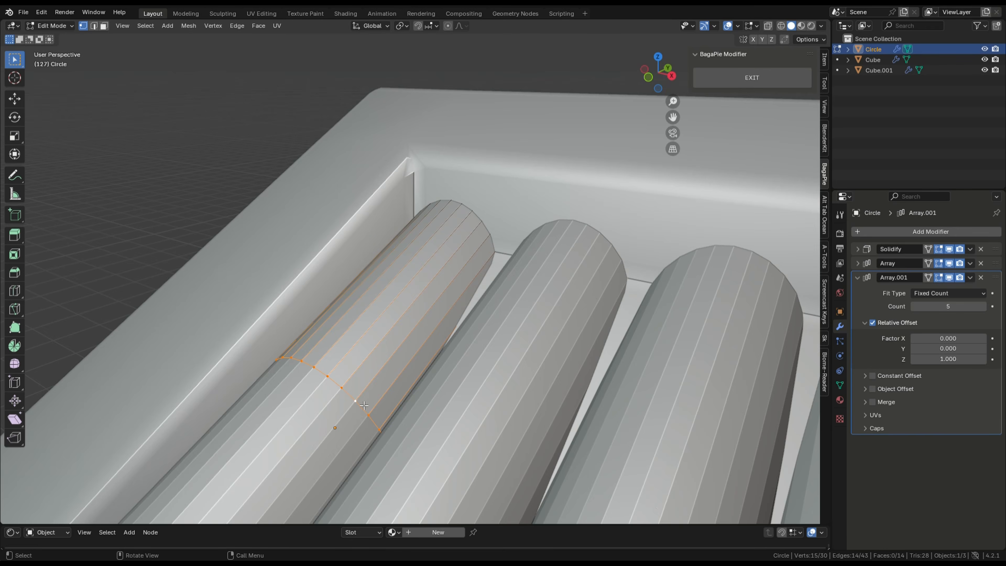
Extrude the lower end edge of the tile mesh and raise it slightly to form an overlapping lip.
middle_drag(363, 396, 376, 317)
key(g)
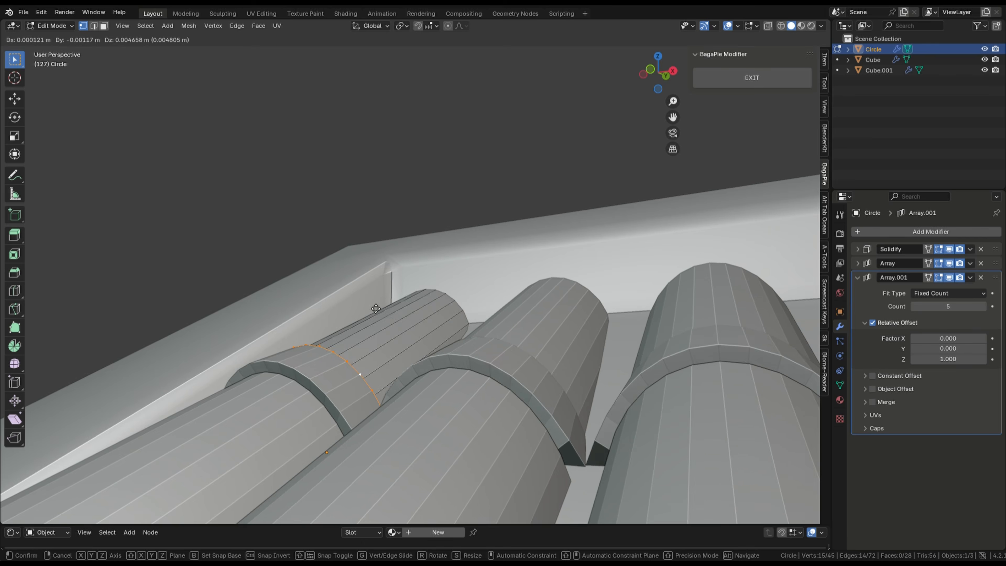
click(381, 361)
scroll(381, 361, down, 6)
middle_drag(381, 361, 439, 273)
key(Tab)
Rotate the tile array in the side view so its rows run parallel to the roof slope.
click(657, 73)
scroll(655, 343, up, 2)
key(r)
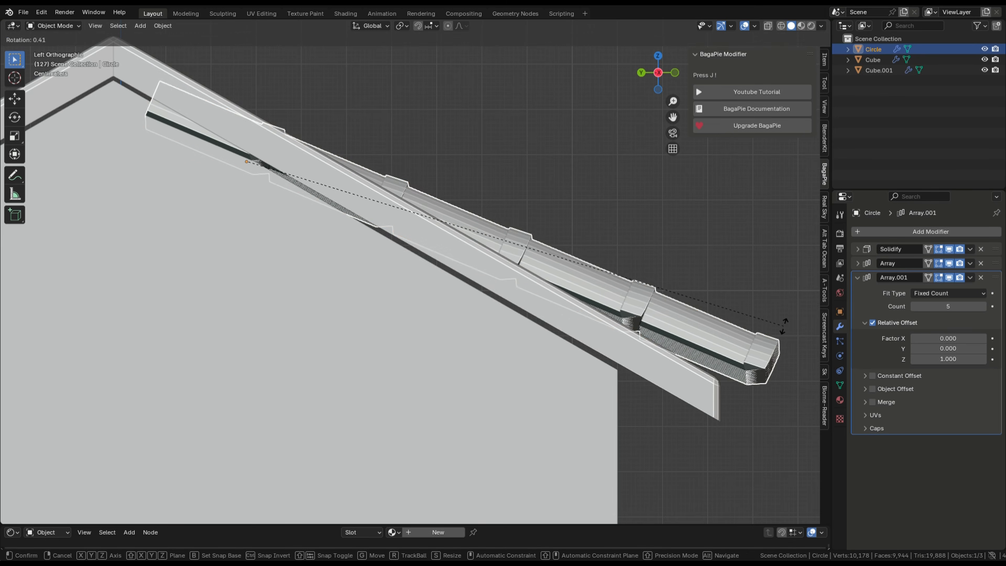
click(775, 358)
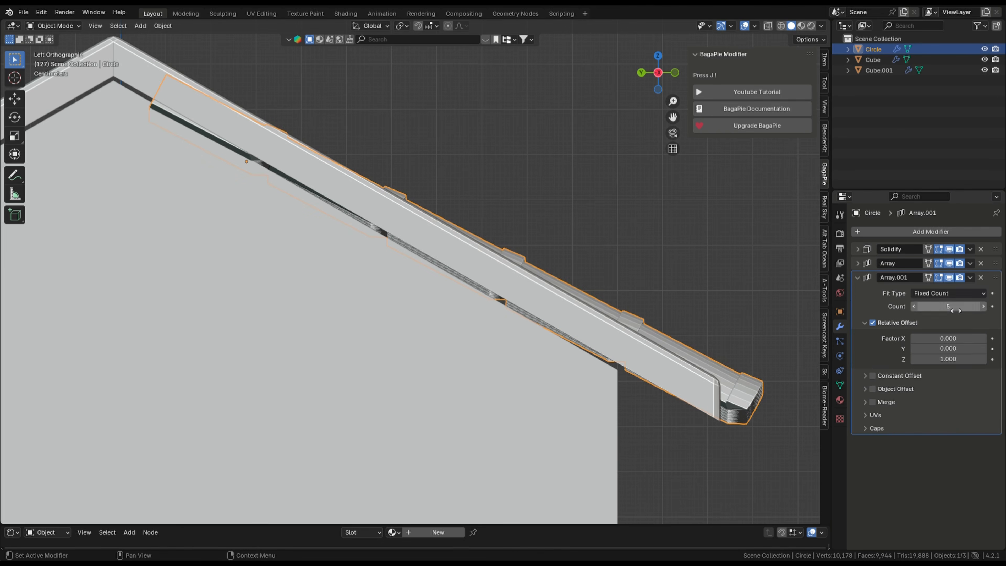
Reduce the second array's count to 4 rows.
text(4)
key(Return)
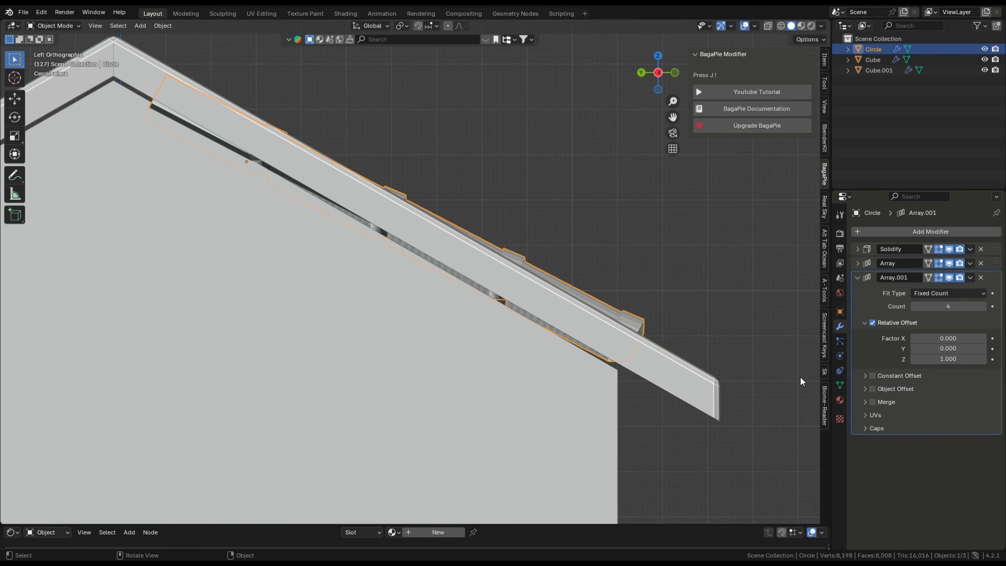
middle_drag(800, 376, 660, 369)
scroll(658, 368, down, 2)
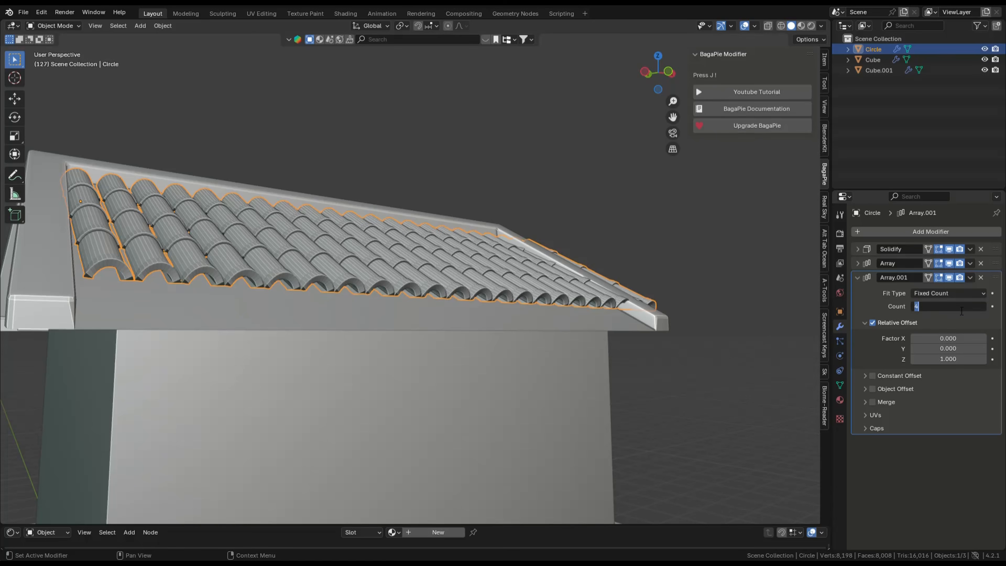
Set the second array's count to 5 and rotate the tile array slightly in the side view to match the roof slope.
text(5)
key(Return)
middle_drag(515, 408, 473, 306)
click(656, 69)
scroll(523, 330, up, 3)
scroll(536, 297, up, 1)
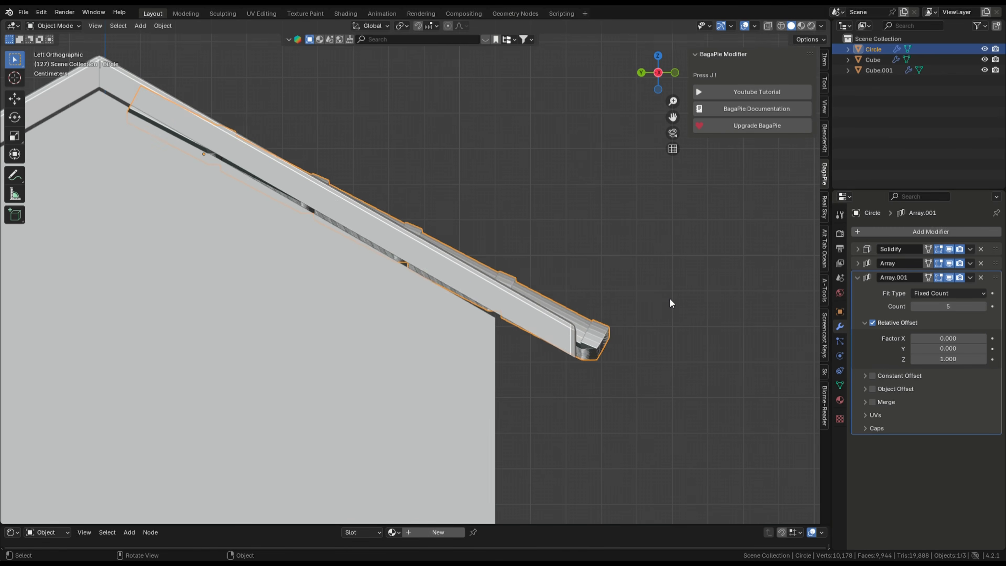
key(r)
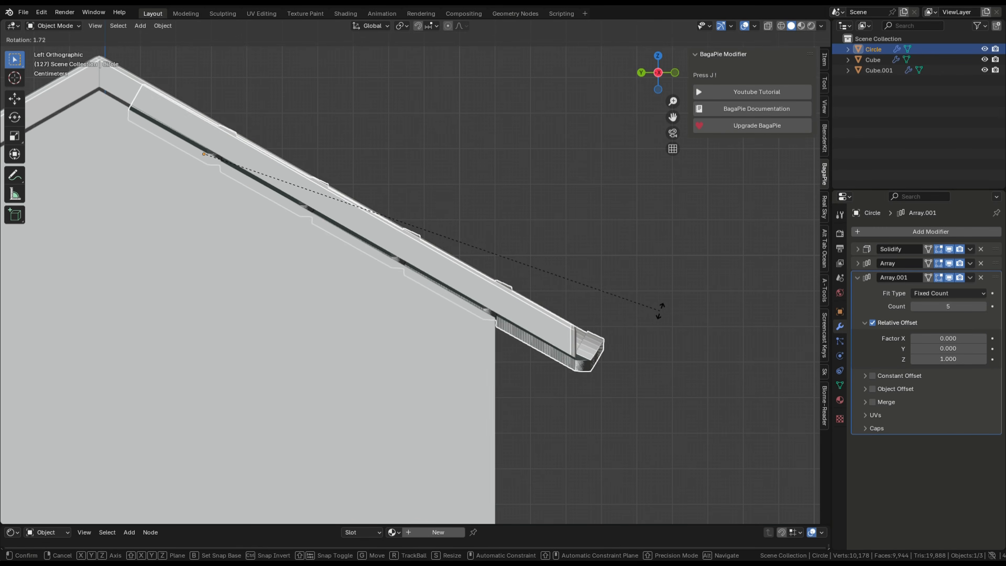
click(655, 314)
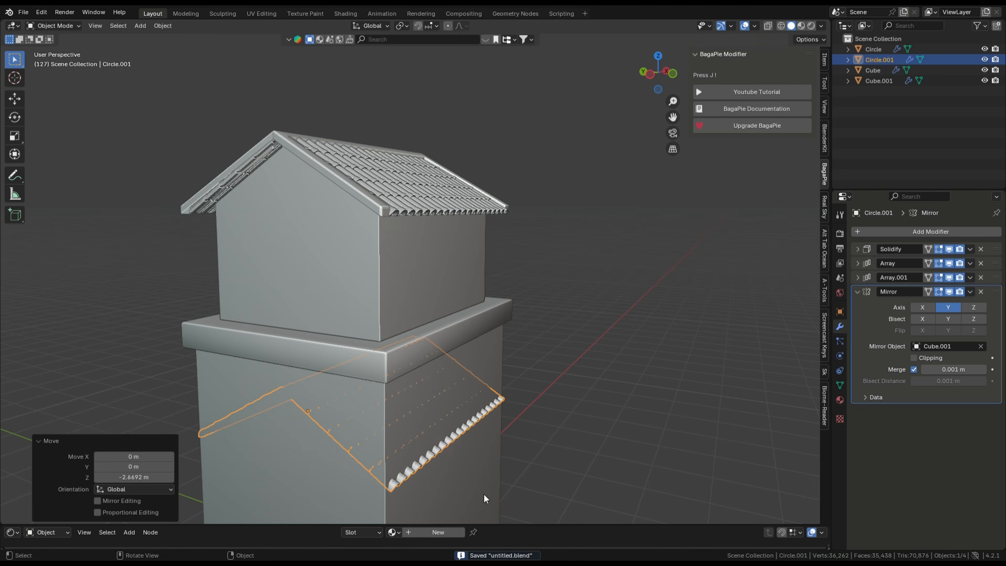
Undo the last move of the duplicated roof tiles and lower the duplicate along Z toward the house body below the ledge.
shift+middle_drag(484, 495, 515, 273)
key(ctrl+z)
scroll(515, 318, down, 5)
key(g)
key(z)
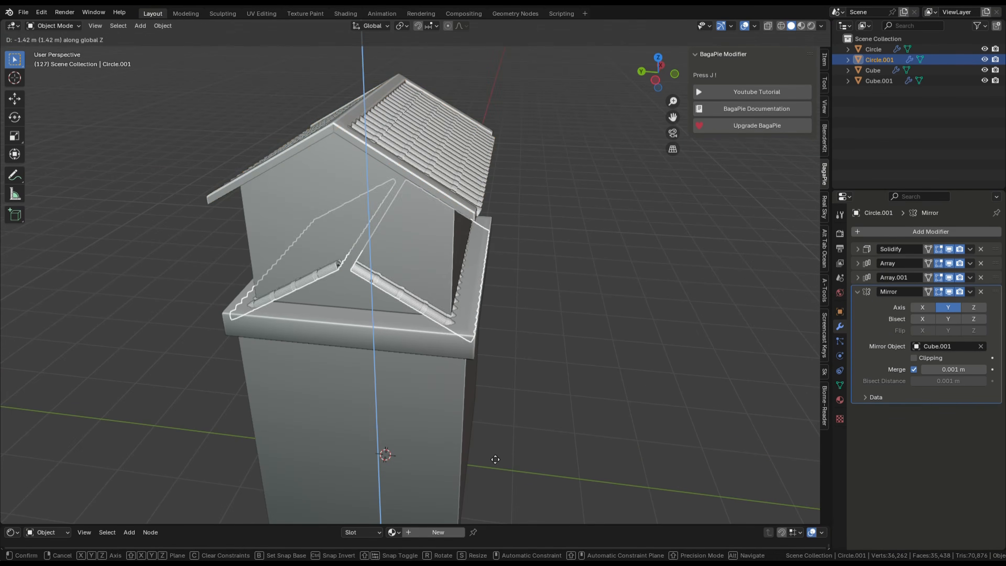
click(505, 45)
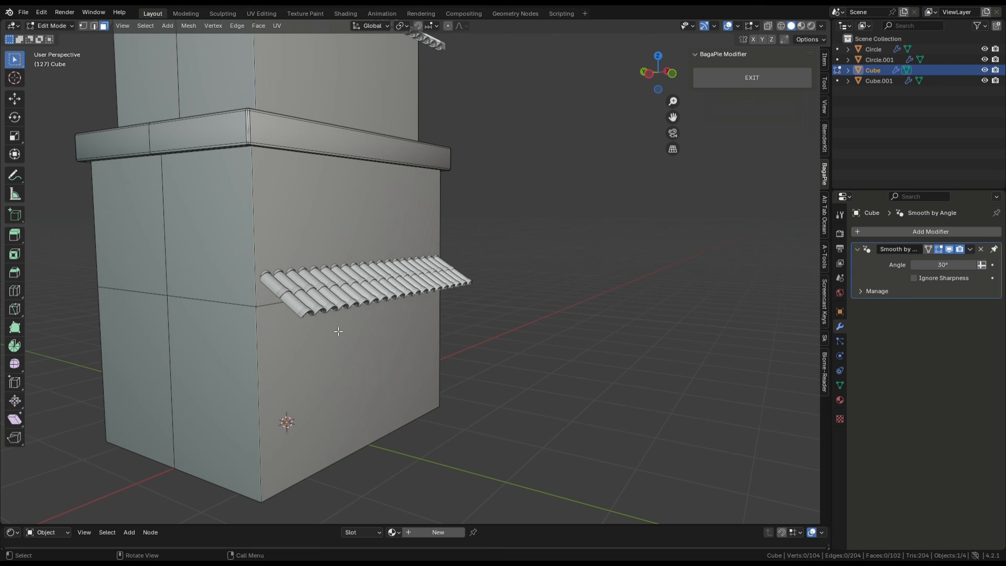
Adjust the height of the duplicated tile strip along Z on the lower body's front wall.
click(347, 289)
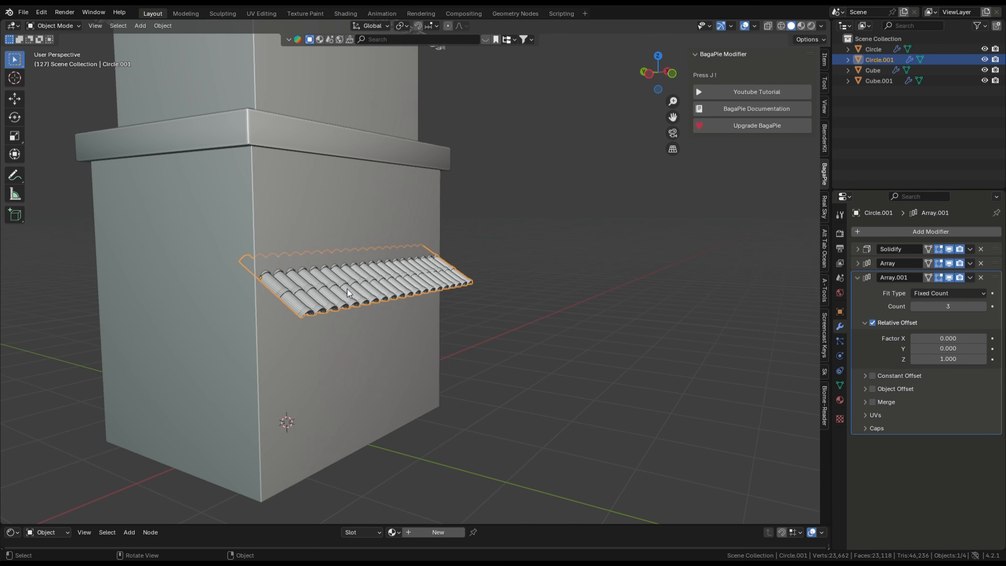
key(g)
key(z)
click(343, 314)
click(562, 351)
Examine the fit of the roof tiles and the lower tile strip from the front and at an angle.
middle_drag(563, 350, 502, 363)
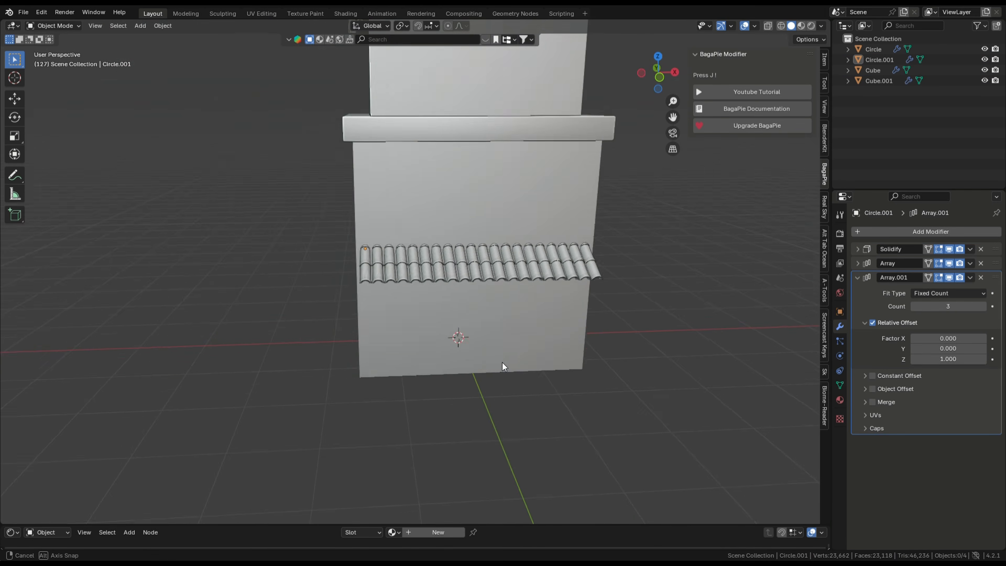
scroll(503, 363, up, 2)
click(512, 294)
shift+middle_drag(513, 294, 416, 291)
scroll(416, 291, up, 2)
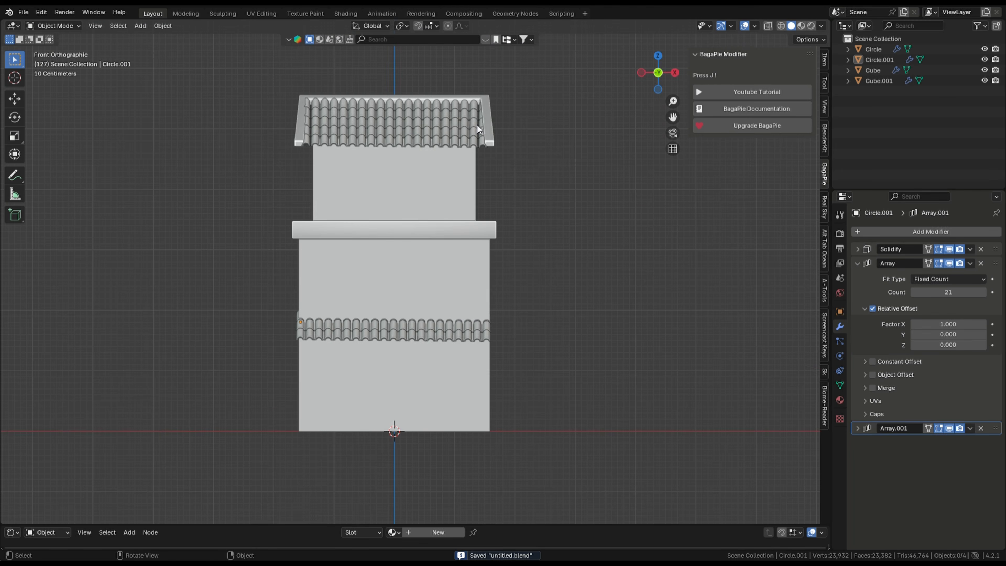
middle_drag(477, 125, 459, 168)
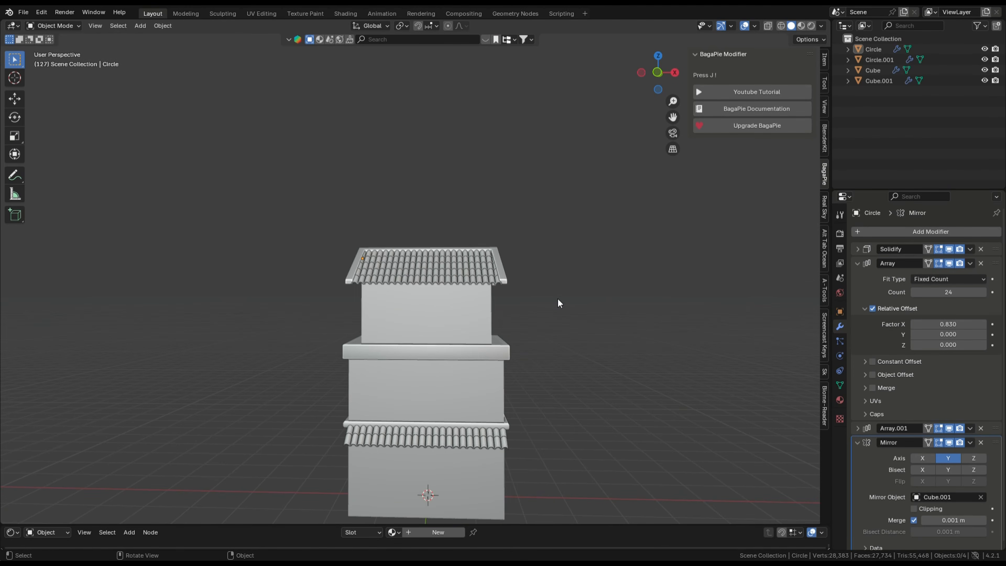
scroll(546, 306, up, 1)
shift+middle_drag(546, 307, 479, 274)
scroll(539, 279, up, 2)
middle_drag(568, 293, 549, 296)
click(448, 402)
key(Tab)
middle_drag(426, 375, 322, 371)
key(Tab)
Add a 2 m cube and raise it about 2.22 m along Z to the storey above the lower tile strip.
key(alt+a)
key(shift+a)
mouse_move(150, 341)
click(187, 352)
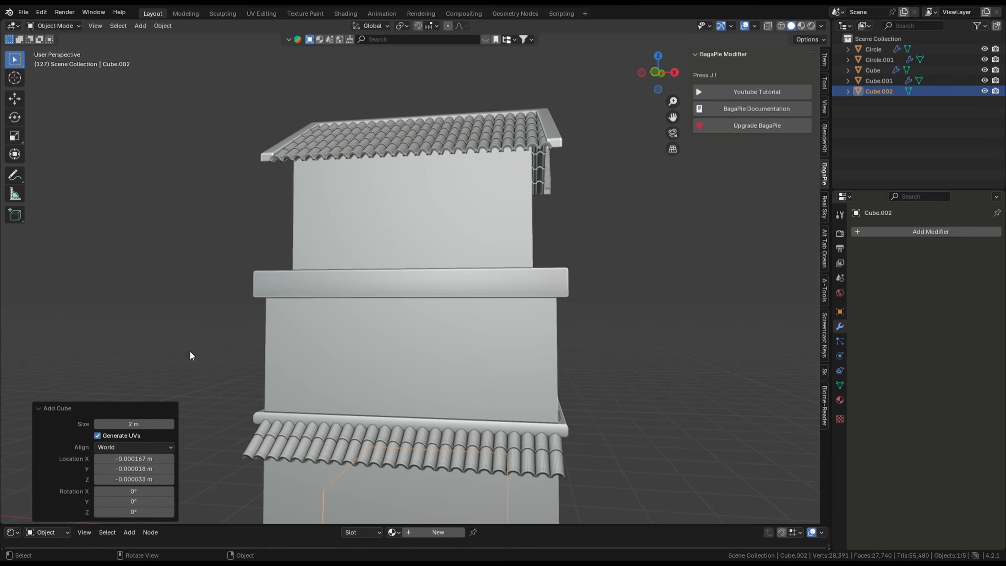
scroll(190, 351, down, 3)
key(g)
key(z)
click(404, 354)
Scale the cube to about 0.512 along Y and move it about -1.15 m along Y so it protrudes through the front wall.
middle_drag(404, 355, 506, 351)
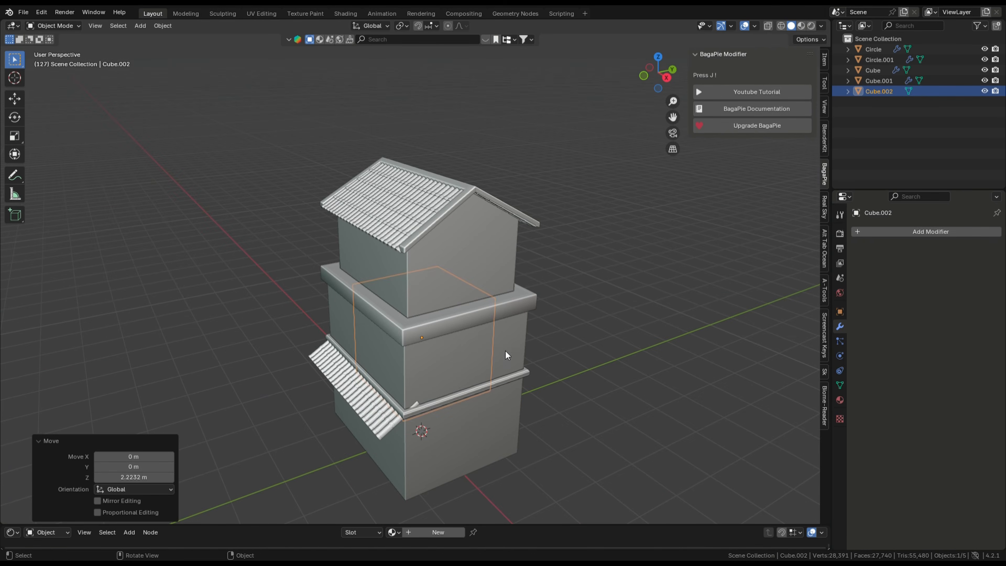
key(s)
key(y)
click(460, 361)
scroll(459, 360, up, 2)
key(g)
key(y)
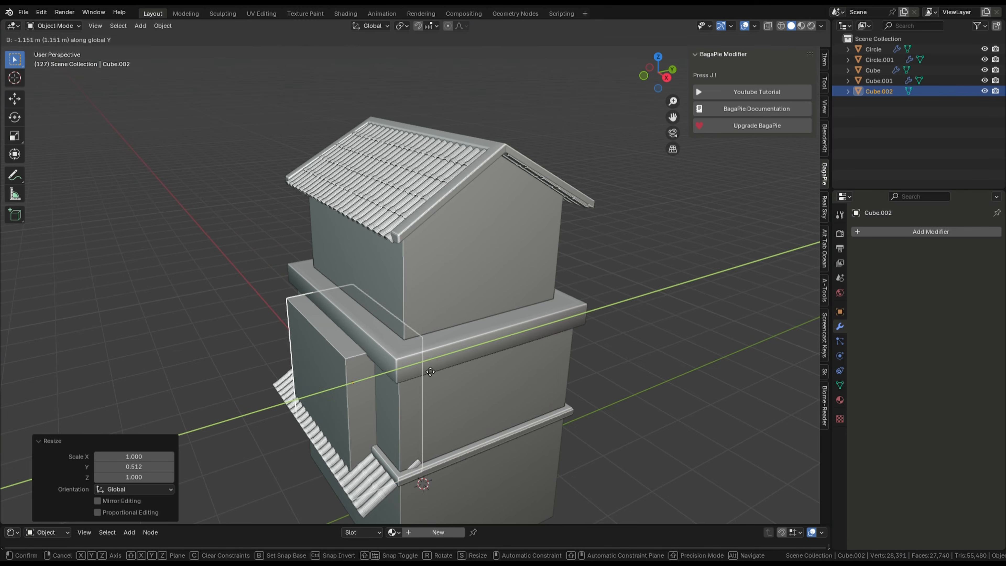
click(430, 370)
Scale the cube uniformly to about 0.478 and raise it about 0.27 m along Z to window height.
middle_drag(428, 367, 517, 344)
key(s)
click(463, 359)
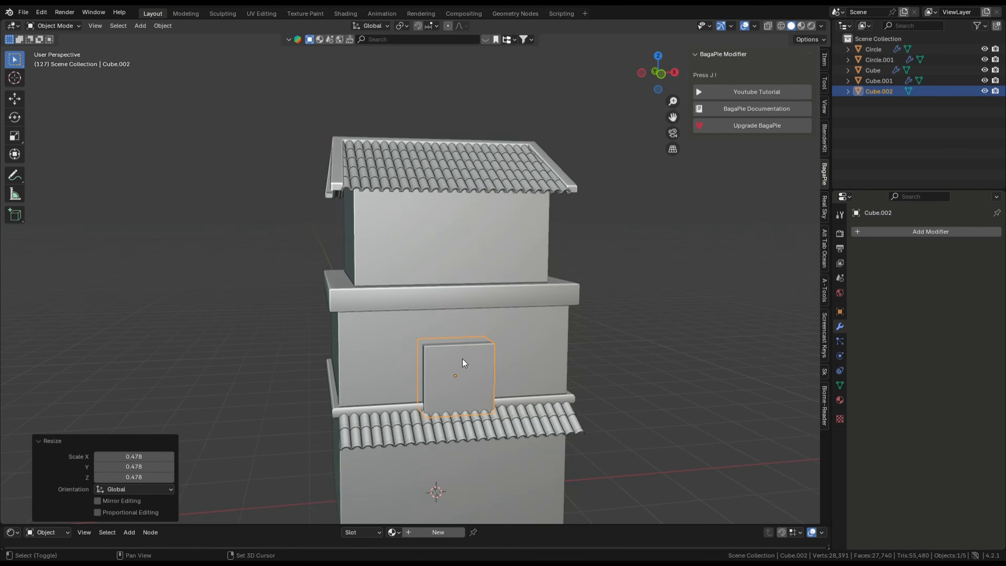
mouse_move(462, 359)
middle_down()
mouse_move(490, 398)
mouse_move(475, 354)
middle_up()
key(g)
key(z)
click(512, 334)
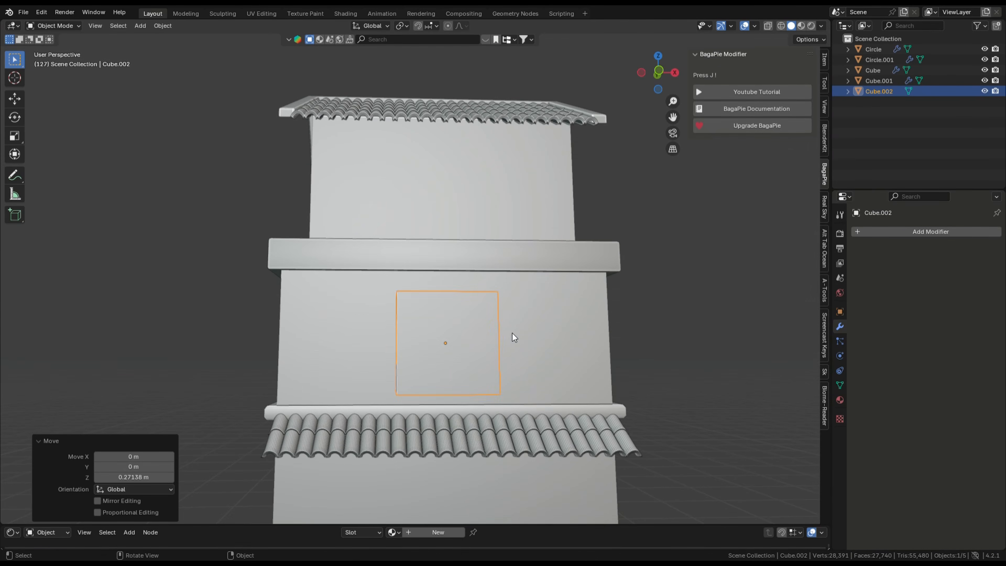
Widen the window cube along X in the front view and shift it about -0.17 m along X.
key(KP_1)
scroll(455, 271, up, 3)
key(s)
key(x)
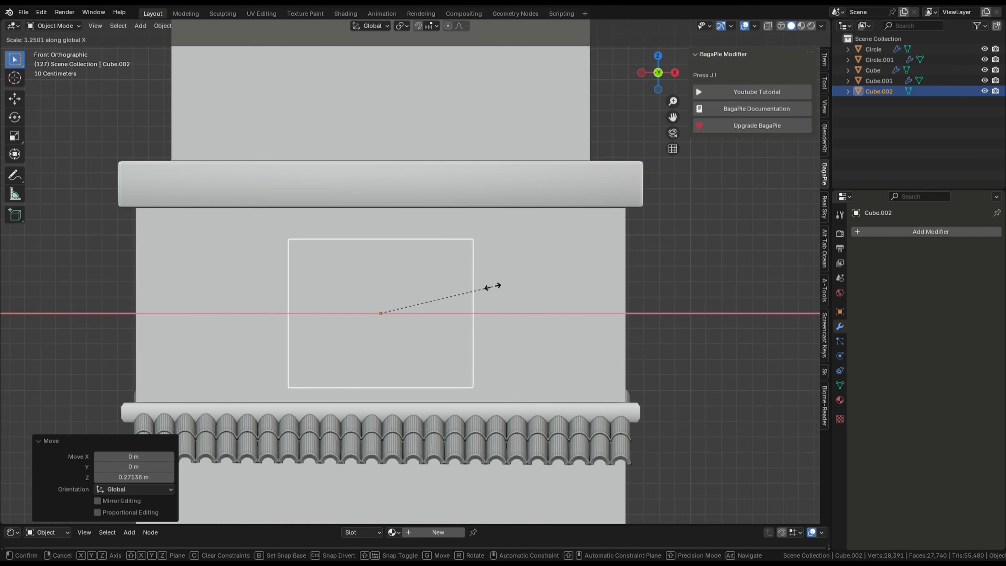
click(504, 287)
key(g)
key(x)
click(477, 293)
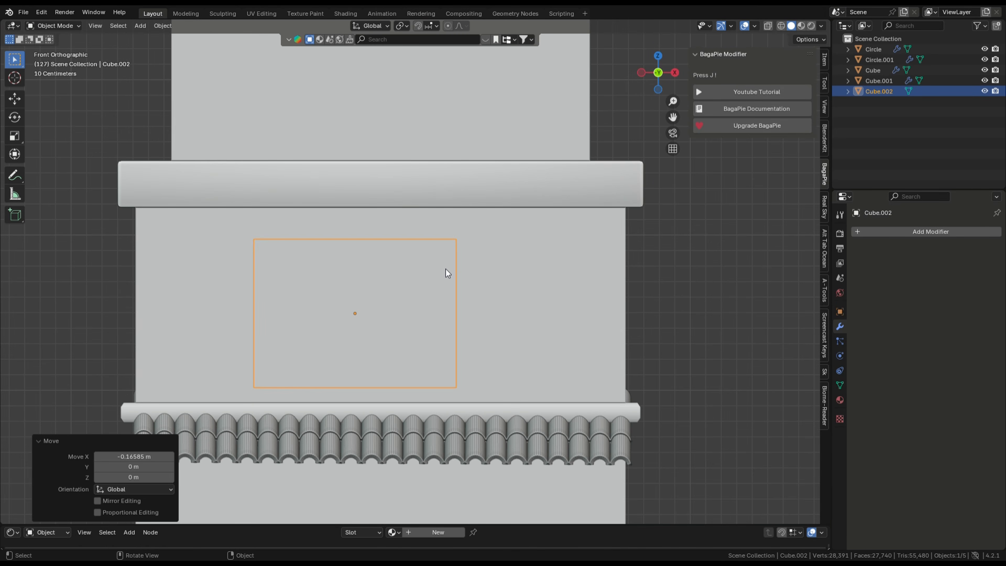
Shift the window cube about -0.05 m further along X and narrow its width along X.
key(g)
key(x)
click(514, 279)
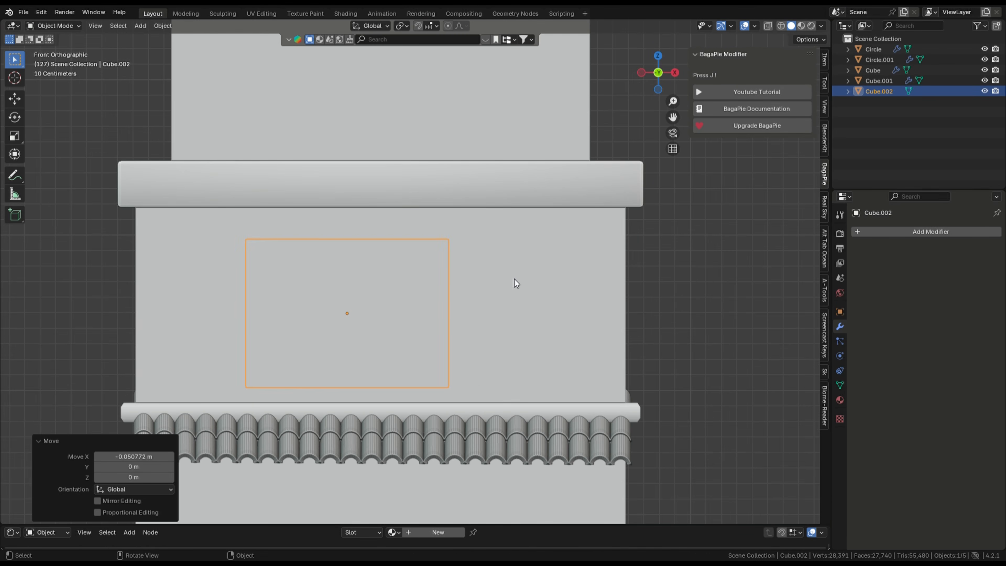
key(s)
key(x)
click(484, 283)
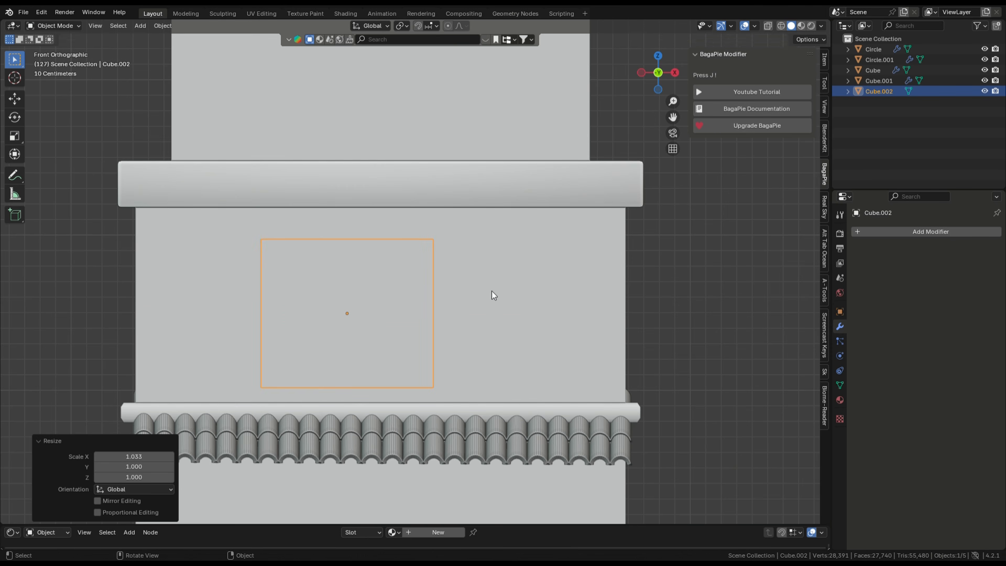
Move the window cube slightly further along negative X and scale its height to about 0.944 along Z.
key(g)
key(x)
click(487, 297)
key(s)
key(z)
click(475, 299)
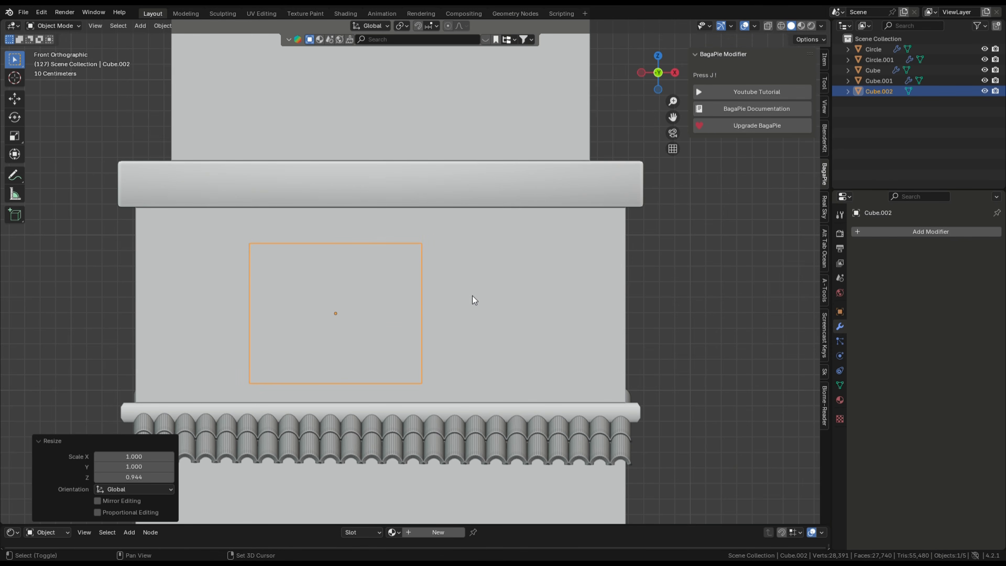
key(shift+d)
right_click(472, 296)
key(ctrl+z)
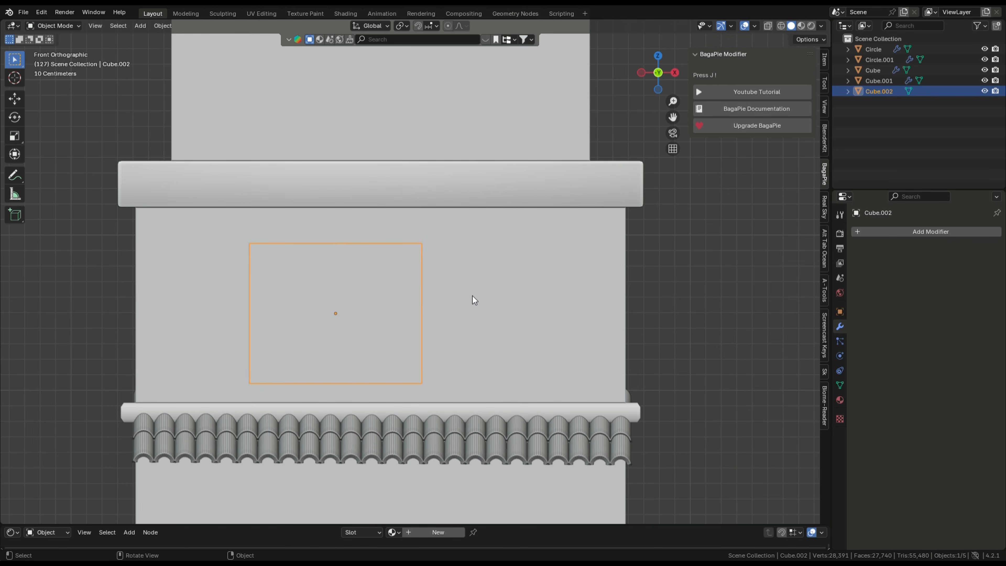
Enable the window cube's wireframe overlay and set its viewport display type to Wire.
middle_drag(473, 295, 426, 324)
click(836, 312)
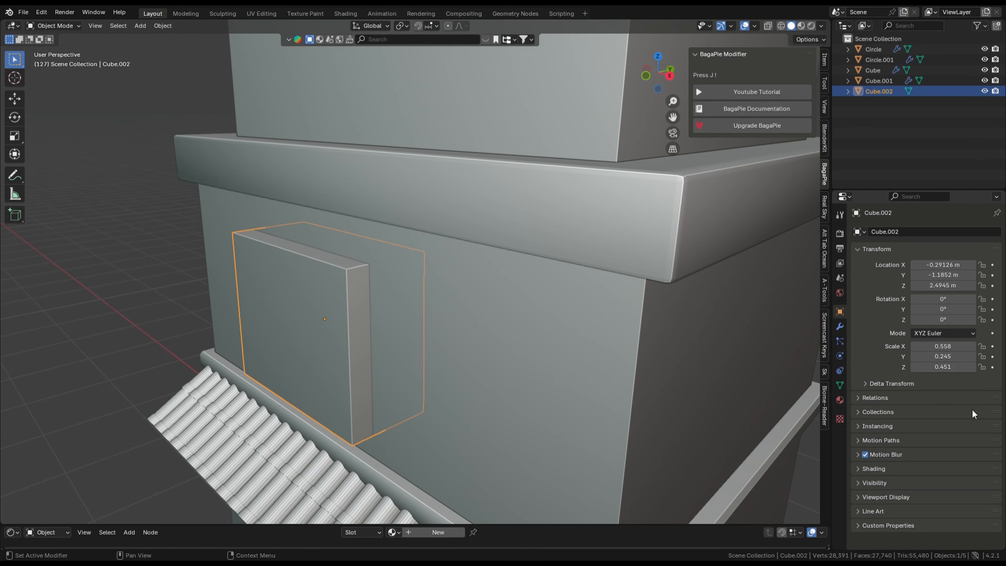
click(892, 497)
scroll(911, 503, down, 3)
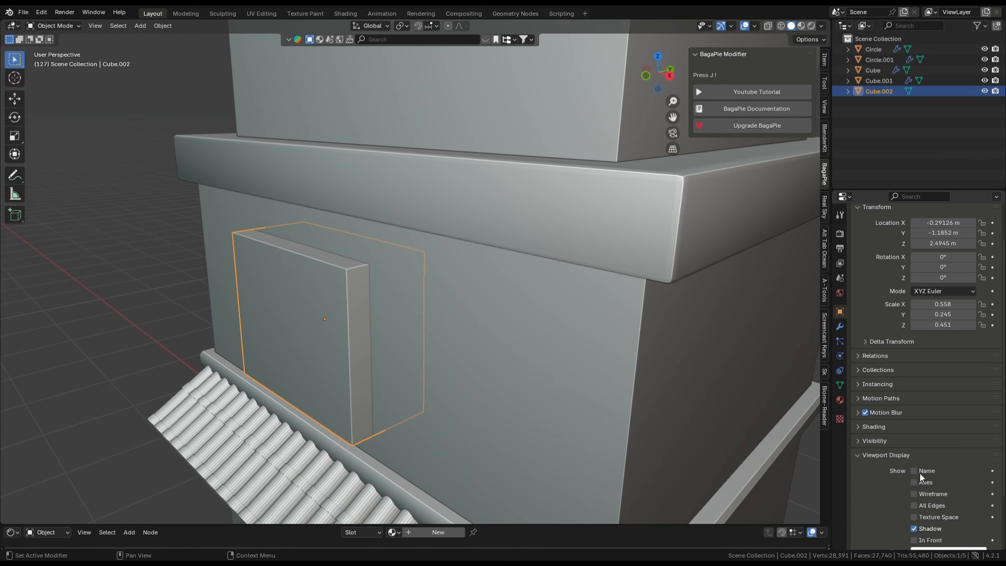
click(925, 496)
middle_drag(337, 341, 493, 334)
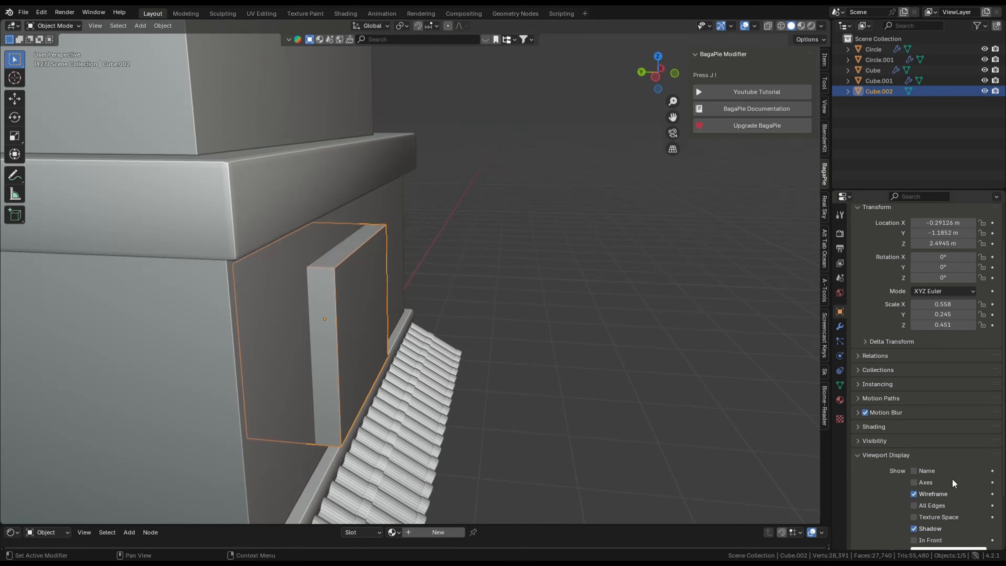
scroll(952, 488, down, 4)
click(950, 502)
click(922, 525)
click(610, 361)
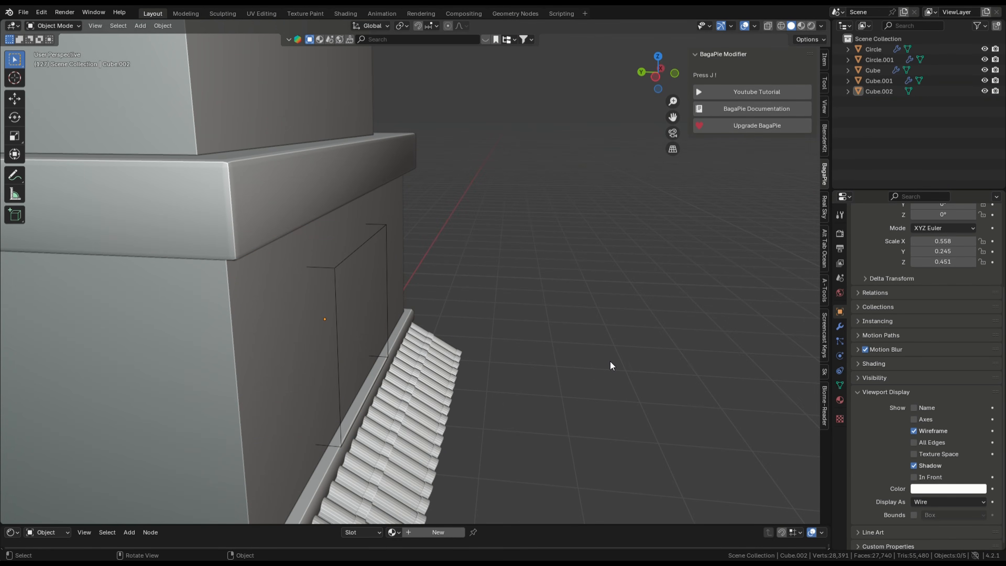
Add a Boolean modifier to the house body, with the Intersect operation and operand type Collection.
middle_drag(610, 360, 423, 371)
middle_drag(576, 276, 487, 286)
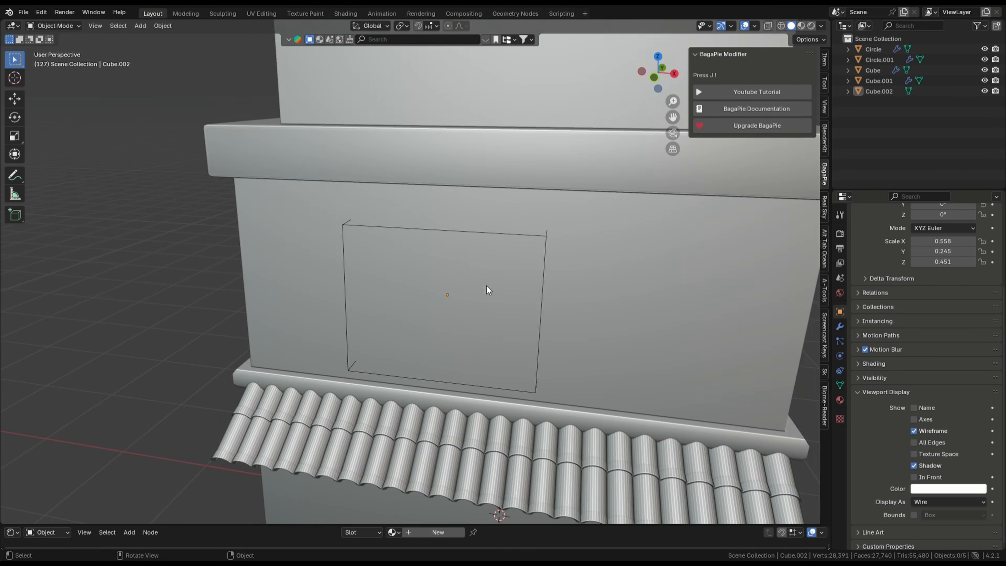
click(541, 233)
click(549, 236)
middle_drag(549, 237, 504, 267)
click(687, 367)
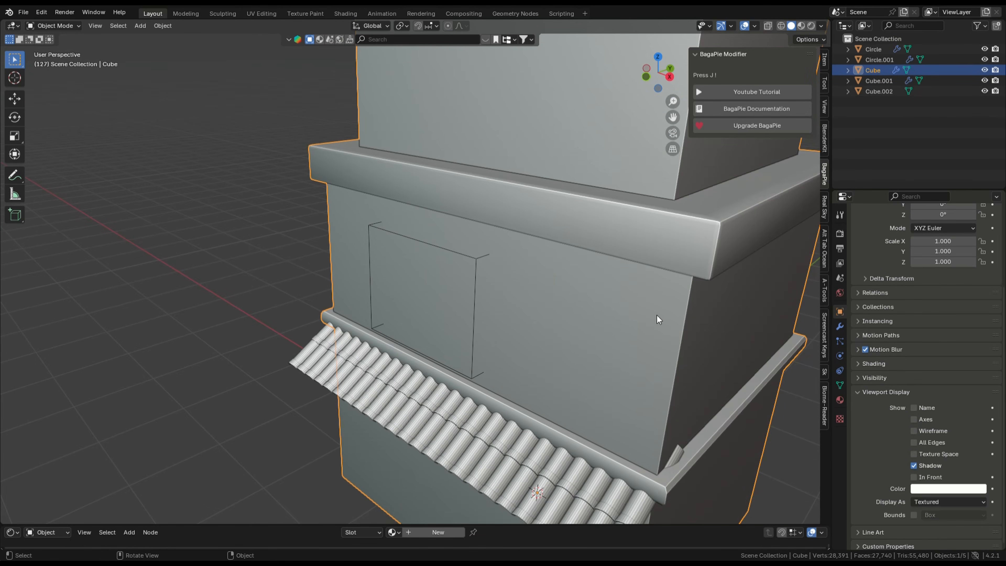
click(840, 326)
click(880, 234)
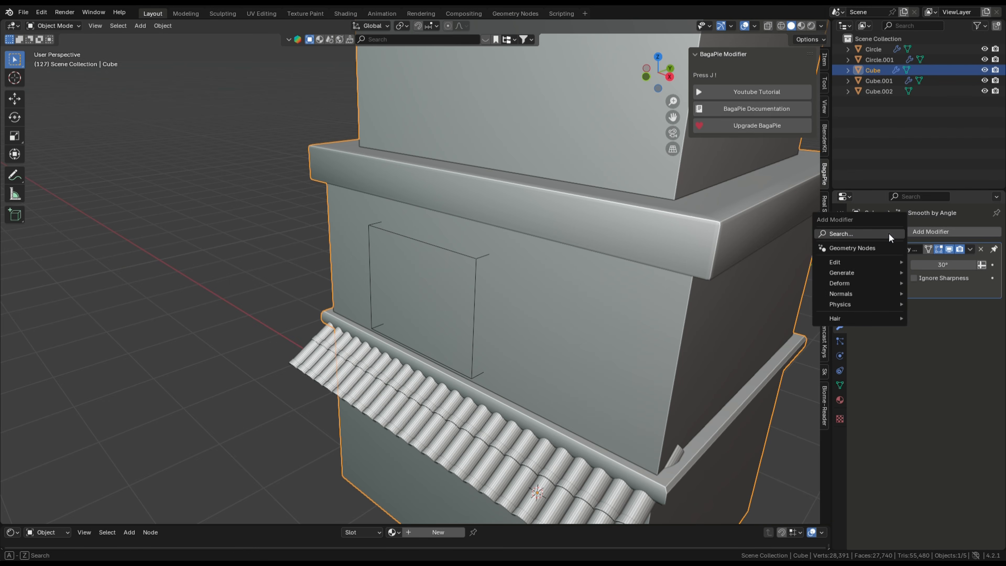
text(b)
click(825, 267)
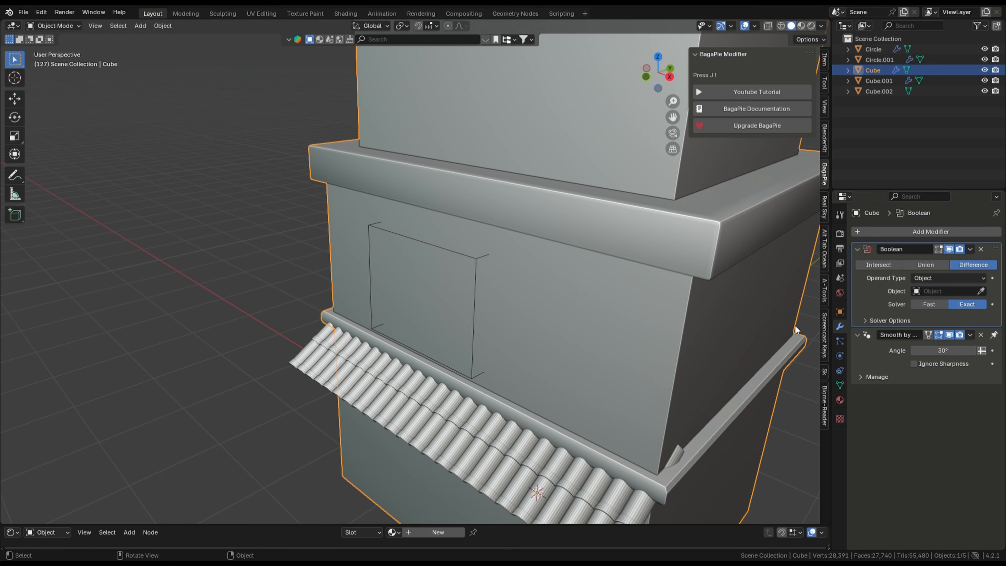
click(880, 263)
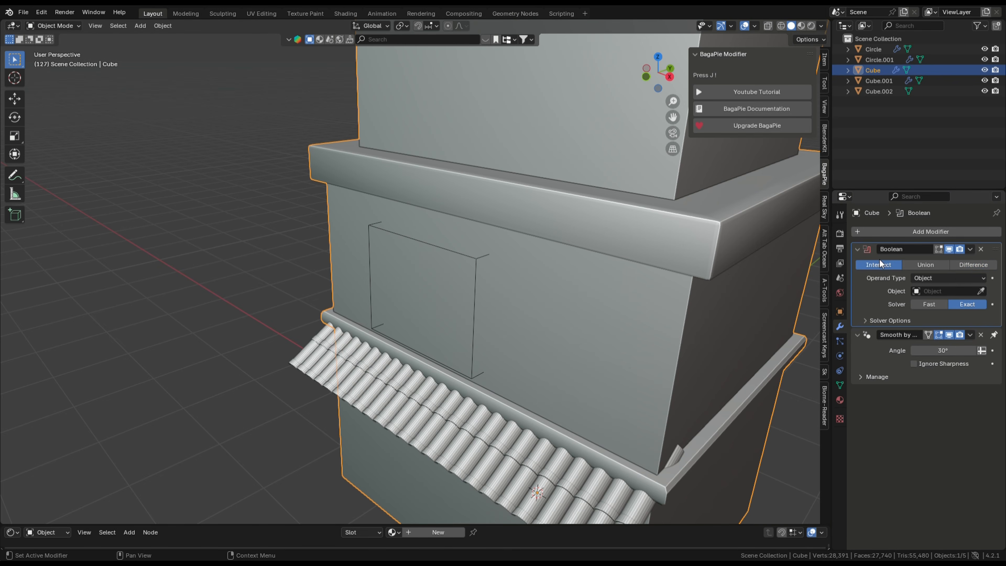
click(935, 277)
Move the wireframe window cube into a new collection named "Windows and doors".
click(483, 256)
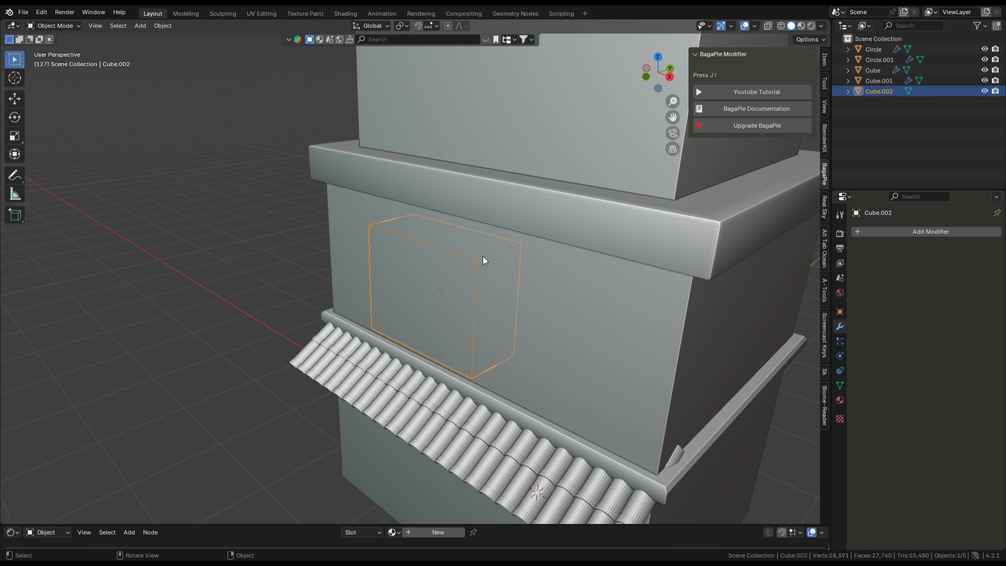
key(m)
click(488, 261)
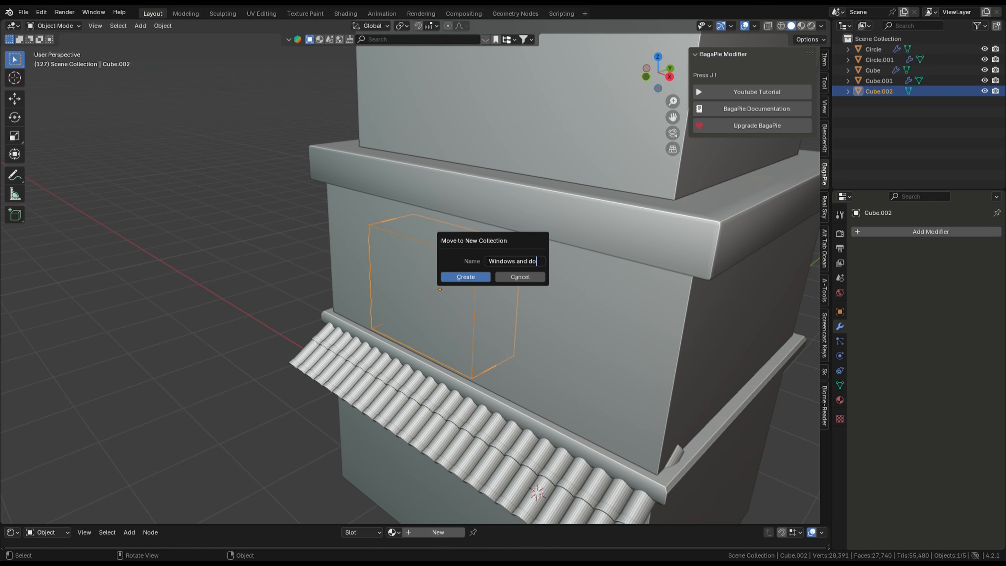
click(464, 277)
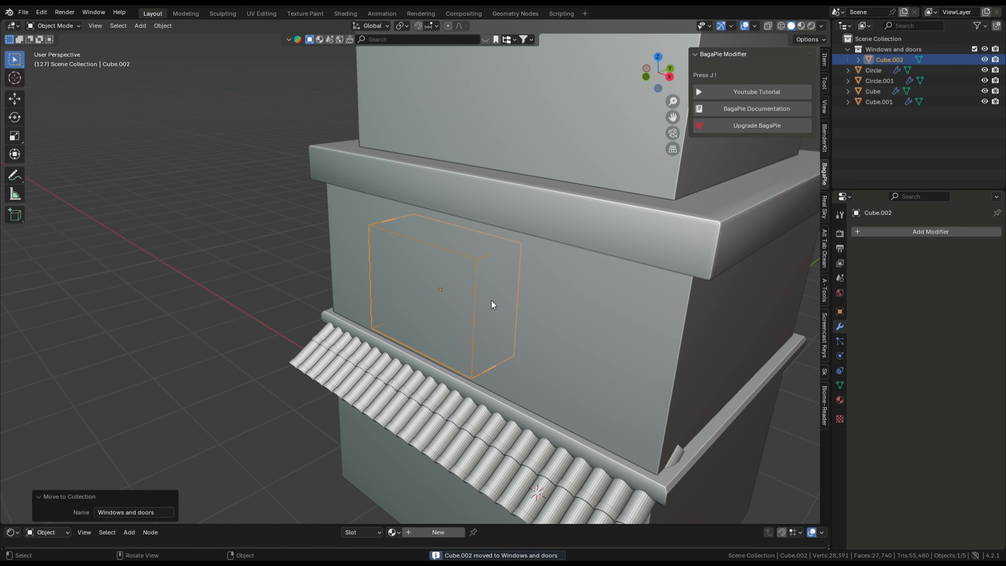
Set the house body's Boolean to Difference using the "Windows and doors" collection and the Fast solver.
click(604, 338)
middle_drag(602, 339, 640, 337)
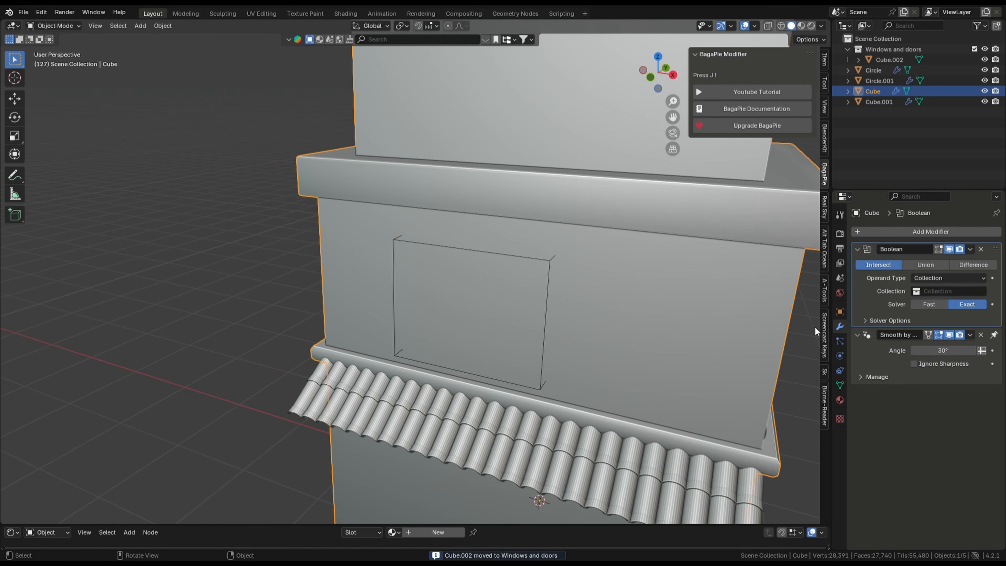
click(922, 291)
click(919, 308)
middle_drag(554, 332, 834, 296)
click(944, 302)
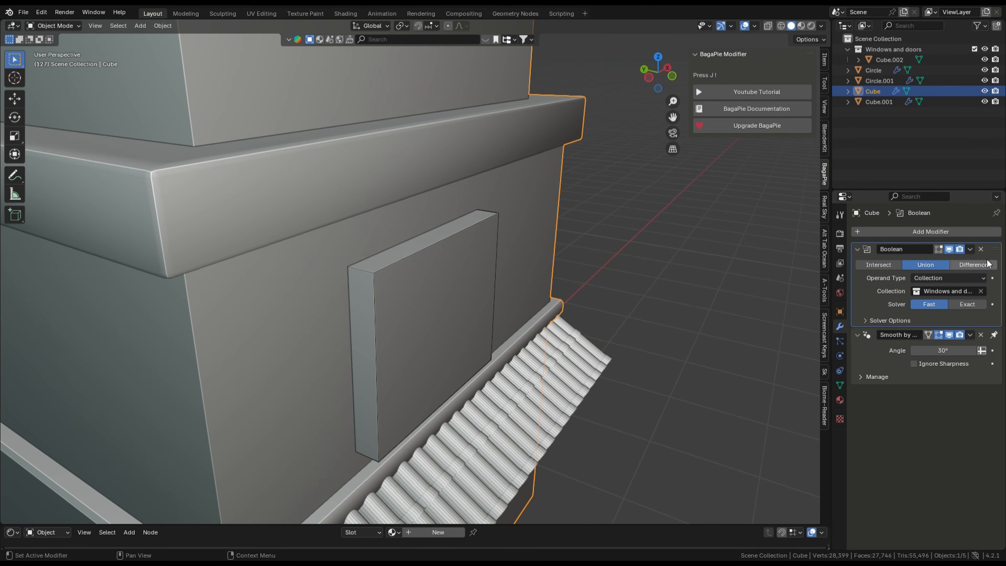
click(990, 265)
middle_drag(595, 290, 484, 230)
scroll(460, 259, down, 2)
click(660, 72)
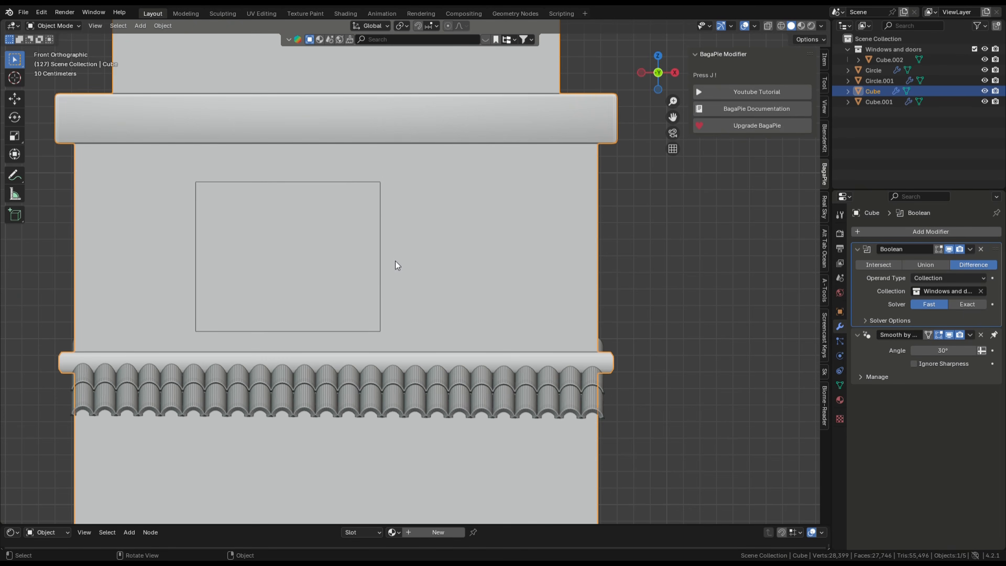
Make a linked duplicate of the window cube and place it about 1.28 m along X on the same wall.
click(344, 182)
key(alt+d)
key(Escape)
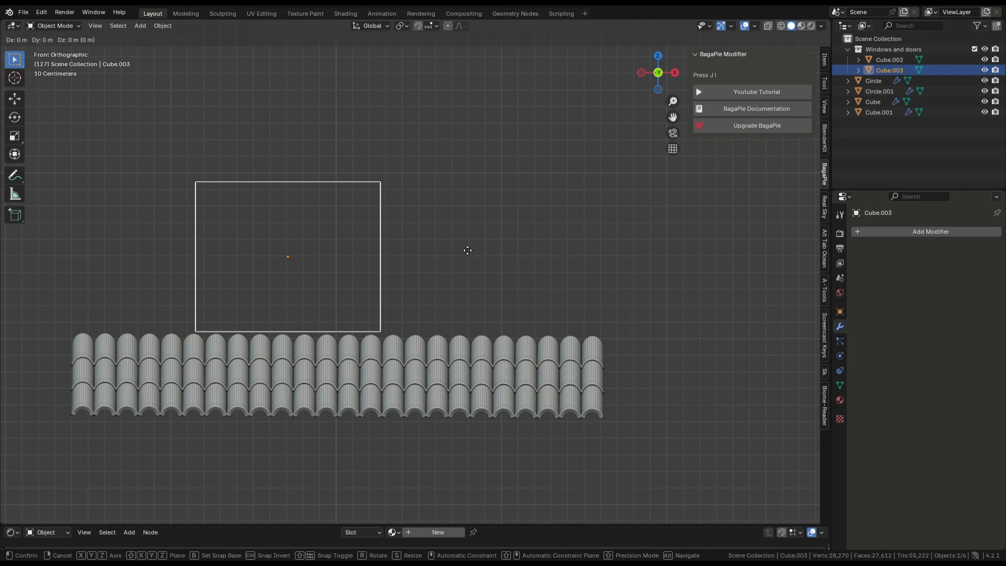
key(g)
key(x)
click(678, 249)
Scale the duplicated window cube to about 0.713, narrow it along X, and adjust its horizontal position.
key(s)
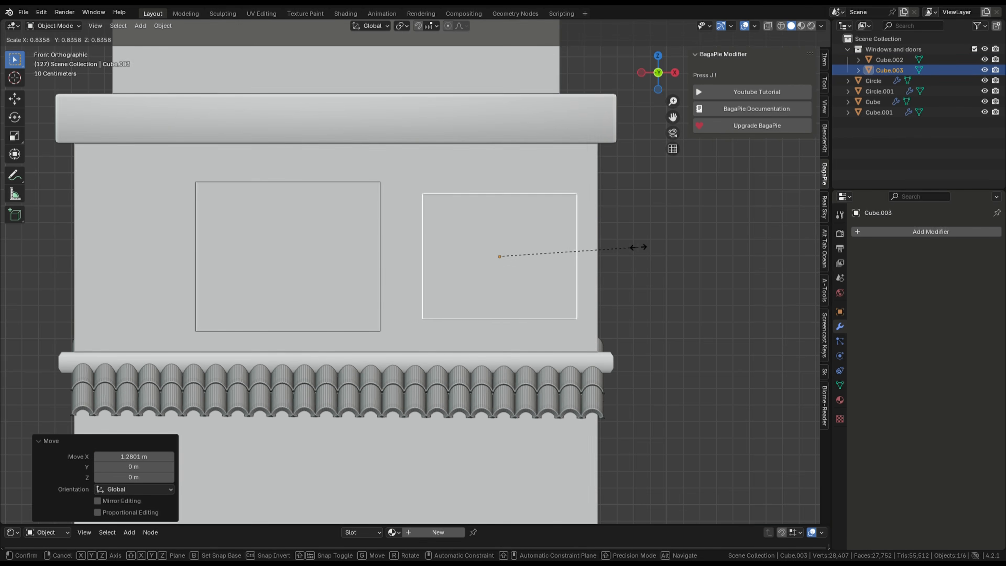
click(618, 248)
key(s)
key(x)
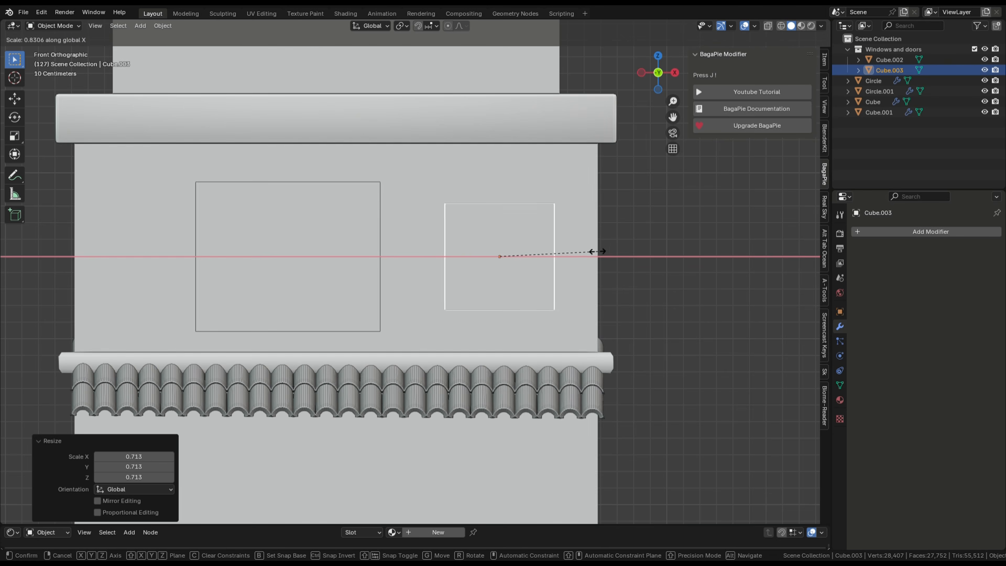
click(585, 252)
key(g)
key(x)
click(571, 252)
key(s)
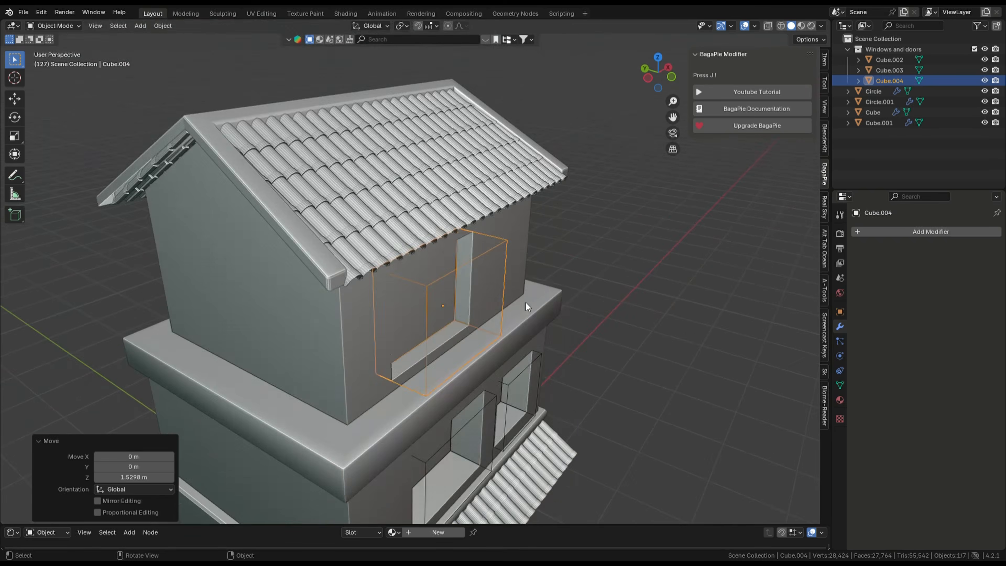
Move the narrow ground-floor door cutter along Y so it cuts an opening into the front wall.
scroll(526, 303, up, 5)
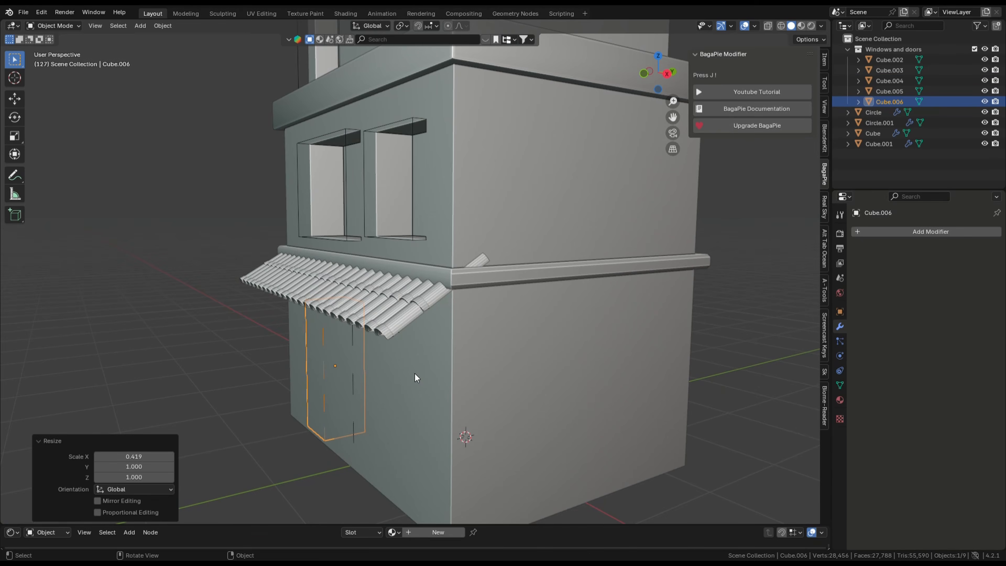
key(g)
key(y)
click(387, 383)
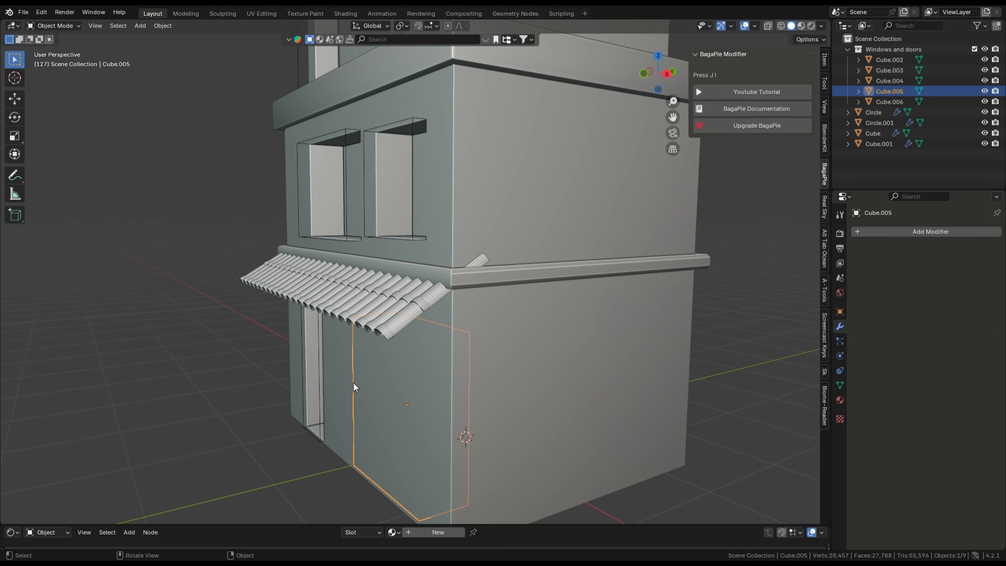
Move the wide ground-floor cutter along Y into the front wall and check all the house's openings.
click(354, 383)
key(g)
key(y)
click(297, 386)
click(262, 442)
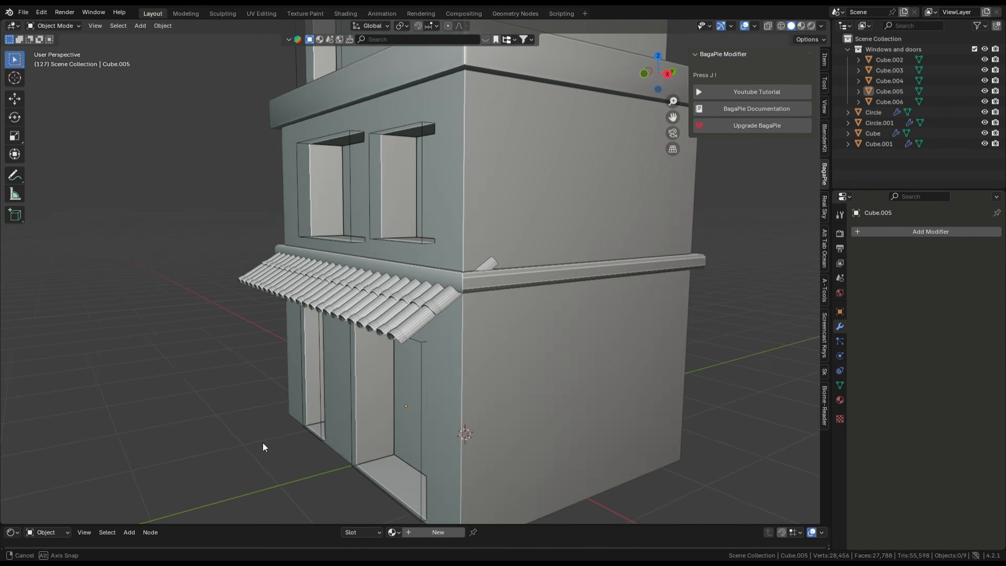
middle_drag(263, 442, 440, 406)
scroll(371, 425, down, 3)
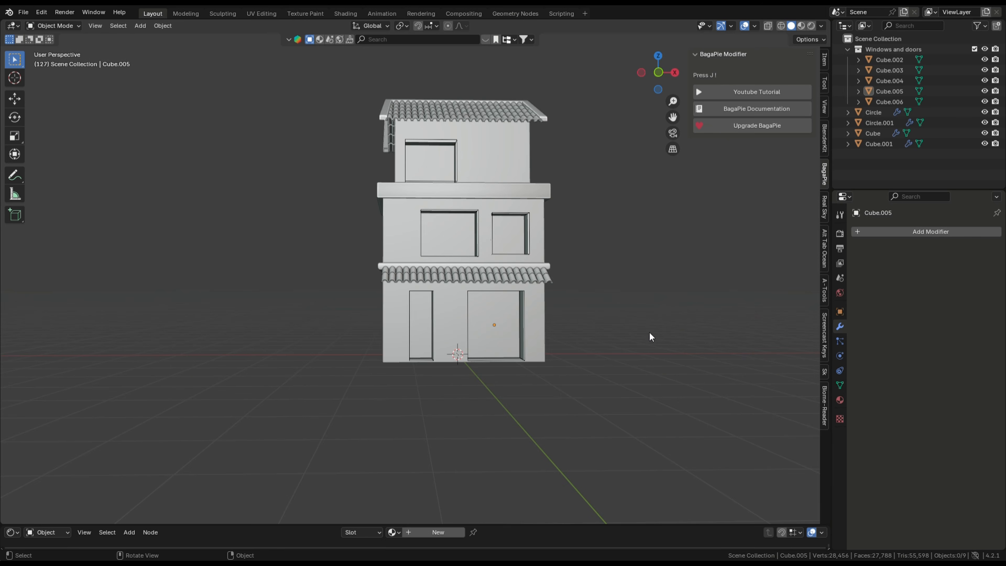
middle_drag(649, 335, 550, 347)
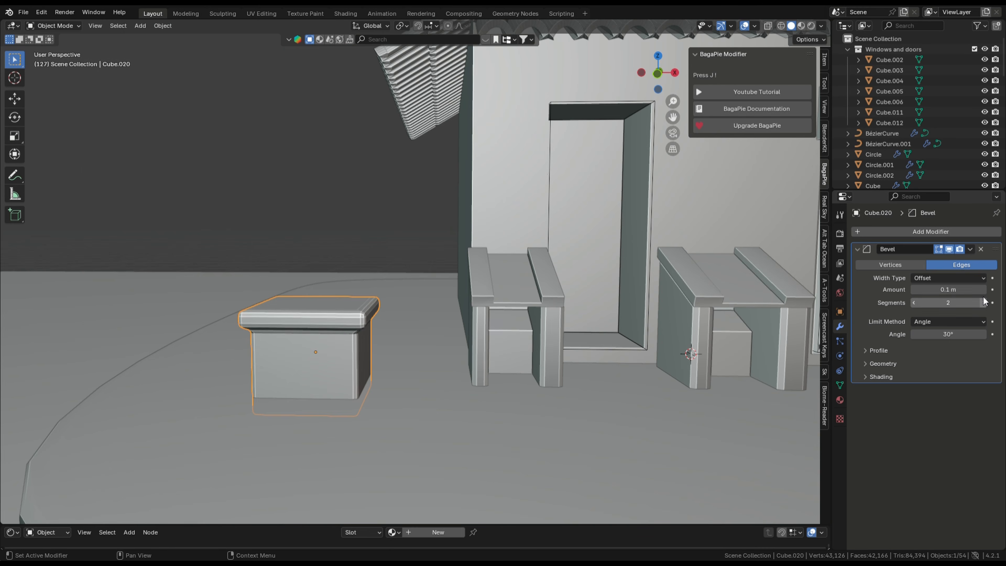
Set the small box's Bevel amount to 0.043 m and apply Smooth by Angle shading at 30°.
drag(948, 290, 937, 290)
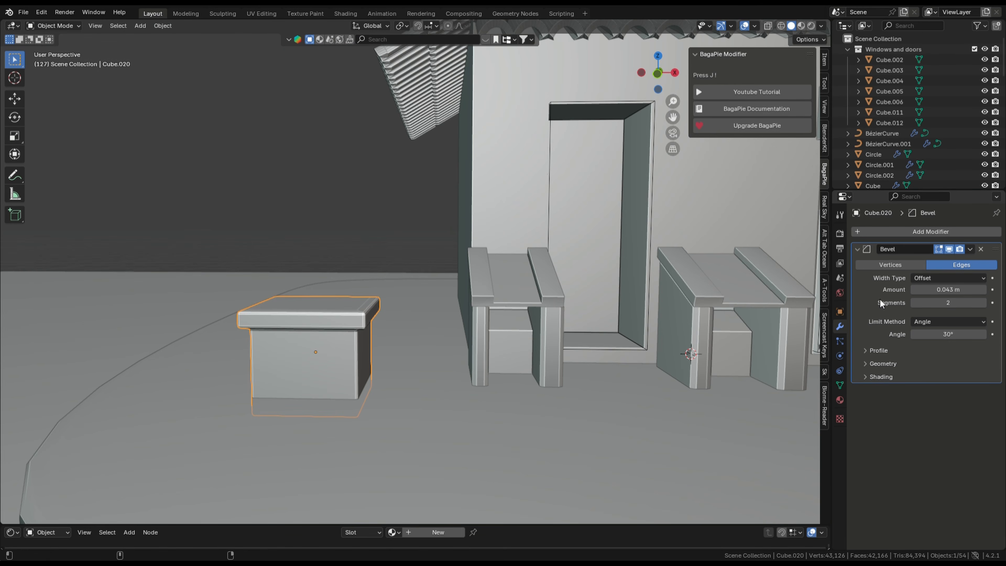
right_click(324, 302)
click(323, 303)
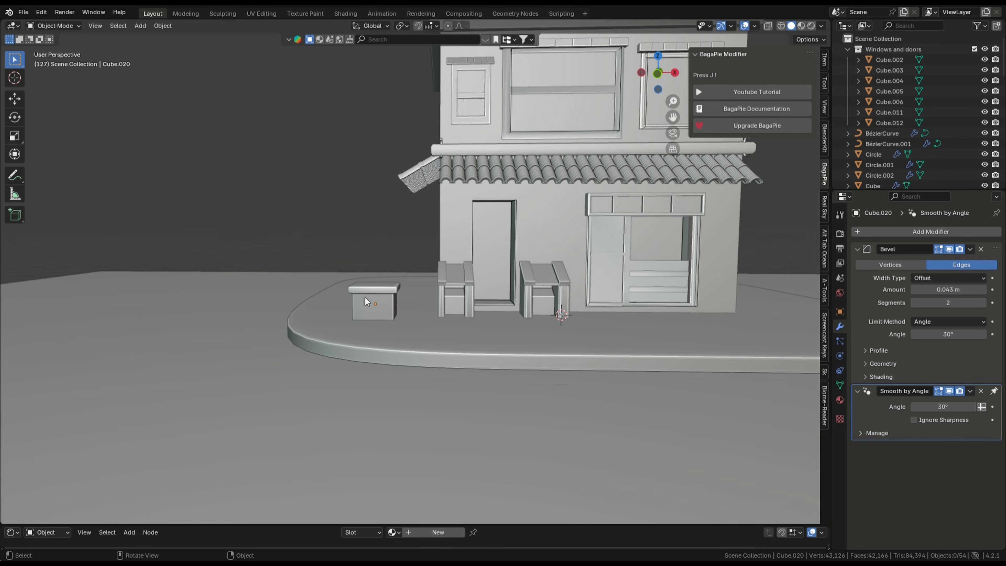
Scale the small box down slightly and adjust its height along Z.
scroll(365, 297, up, 5)
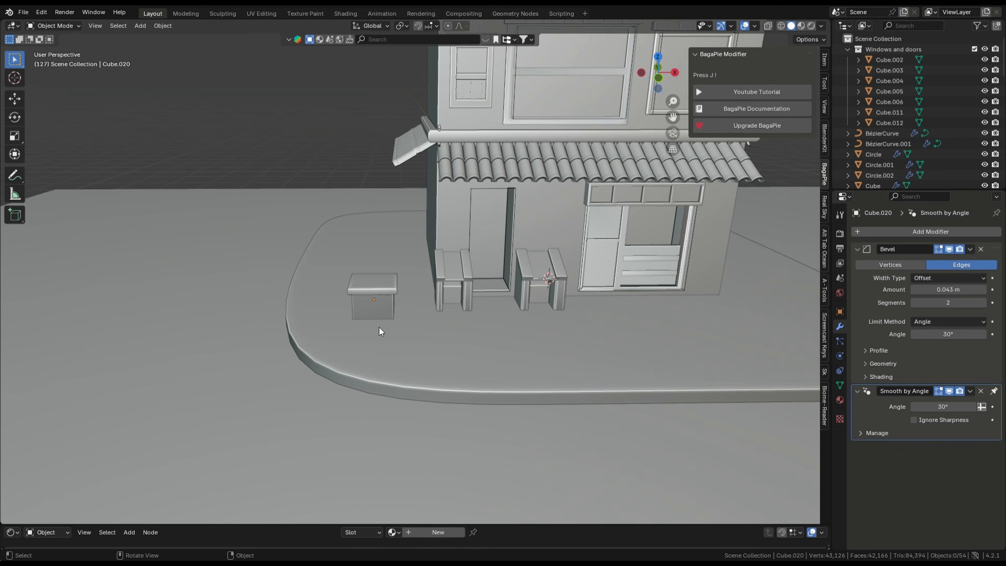
click(381, 307)
key(s)
click(458, 297)
key(s)
key(z)
click(468, 300)
click(332, 204)
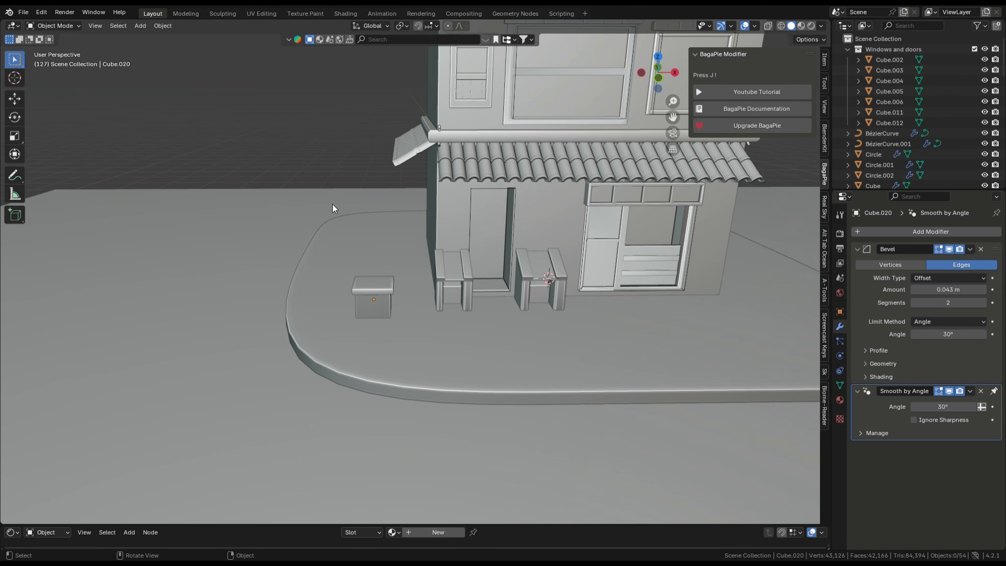
Add a 32-vertex cylinder and scale it down.
key(shift+a)
mouse_move(305, 154)
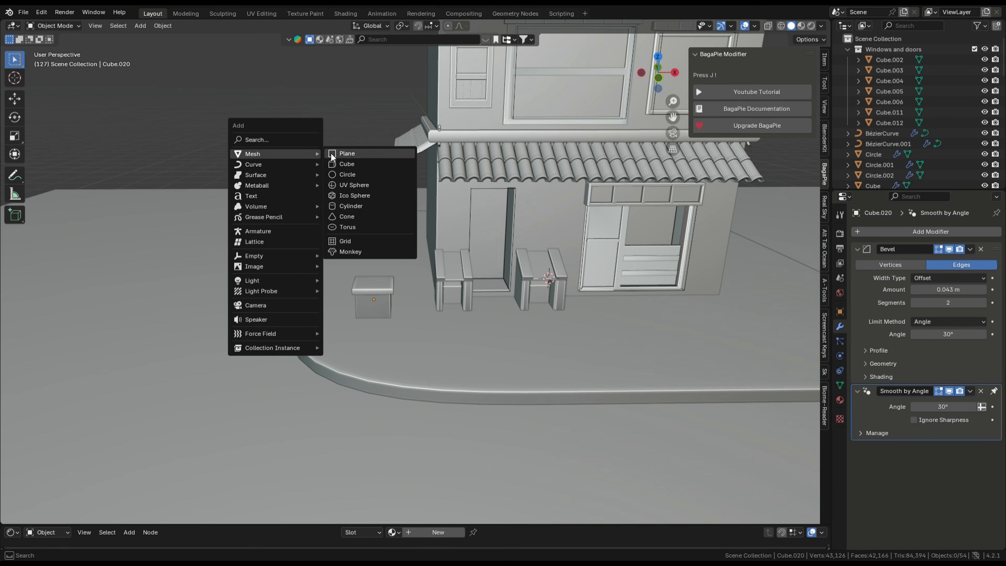
click(351, 206)
key(s)
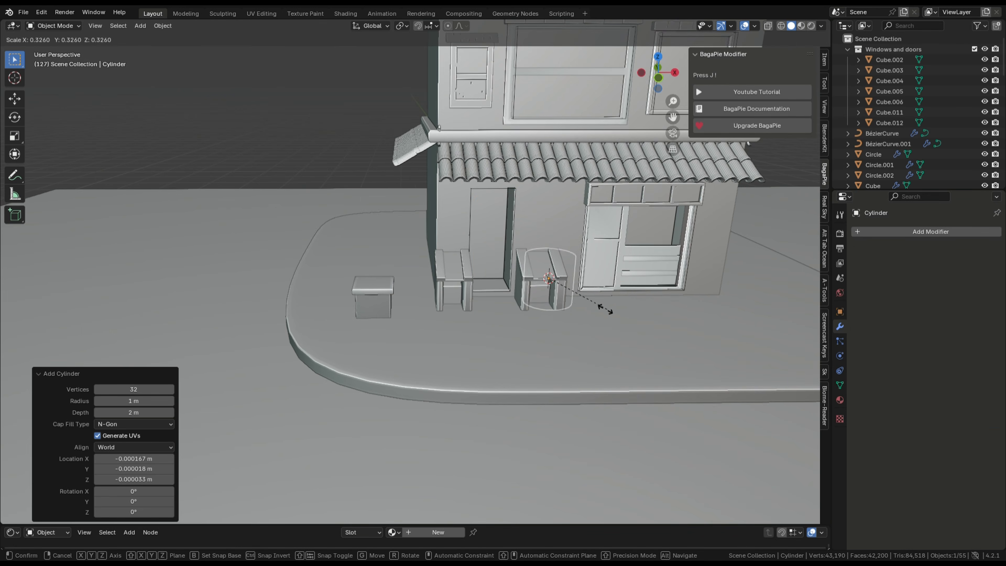
click(576, 302)
Move the cylinder about 2.7 m along negative X beside the small box and scale it into a slim post.
key(g)
key(y)
click(460, 335)
key(s)
key(z)
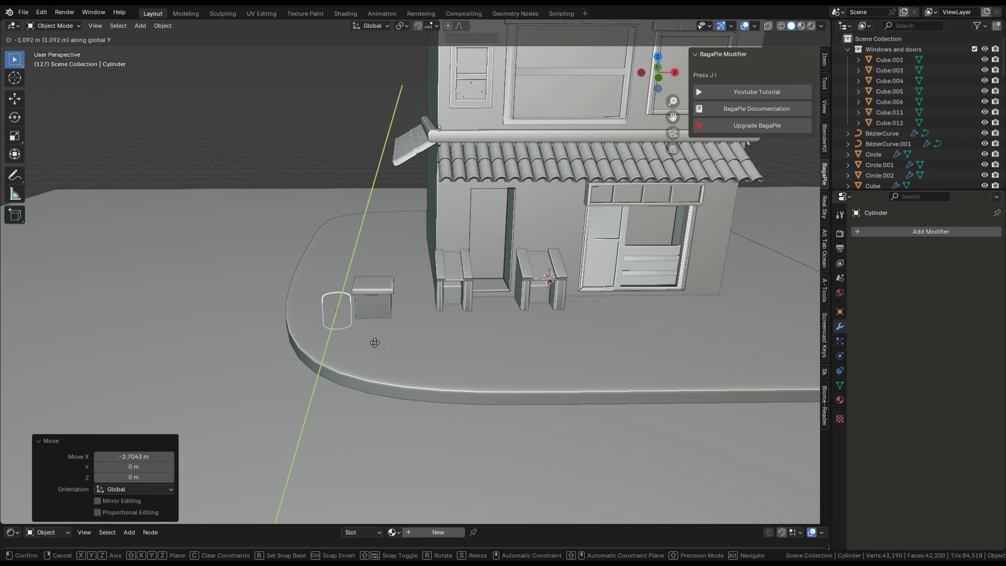
click(479, 343)
key(s)
click(382, 335)
Adjust the post's height along Z and shift it about -0.6 m along Y at the side of the small box.
key(g)
key(z)
click(379, 280)
middle_drag(381, 290, 446, 313)
key(g)
key(x)
key(y)
click(474, 362)
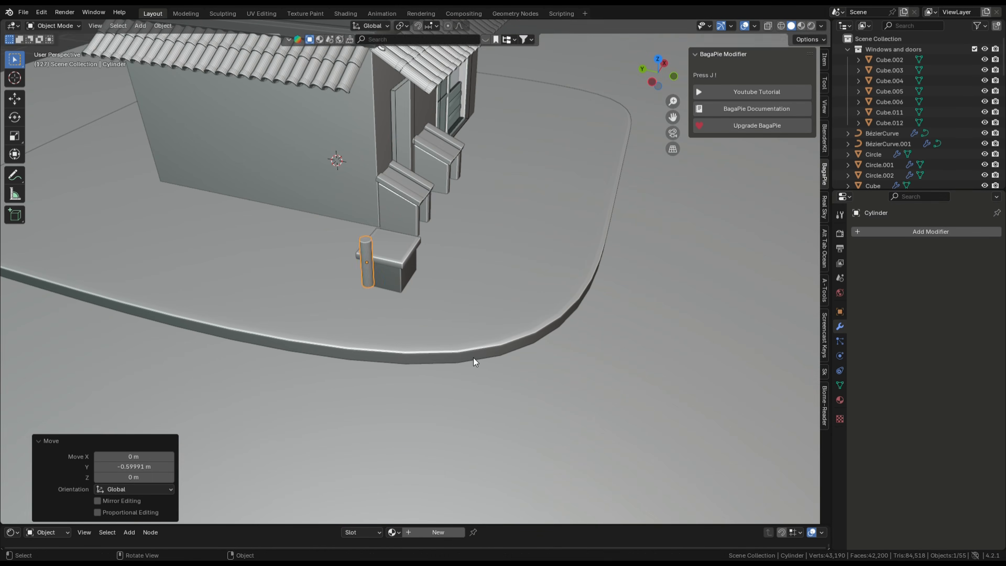
Reposition the post vertically and scale its mesh about 2.063 along Z and 1.173 overall.
key(g)
key(z)
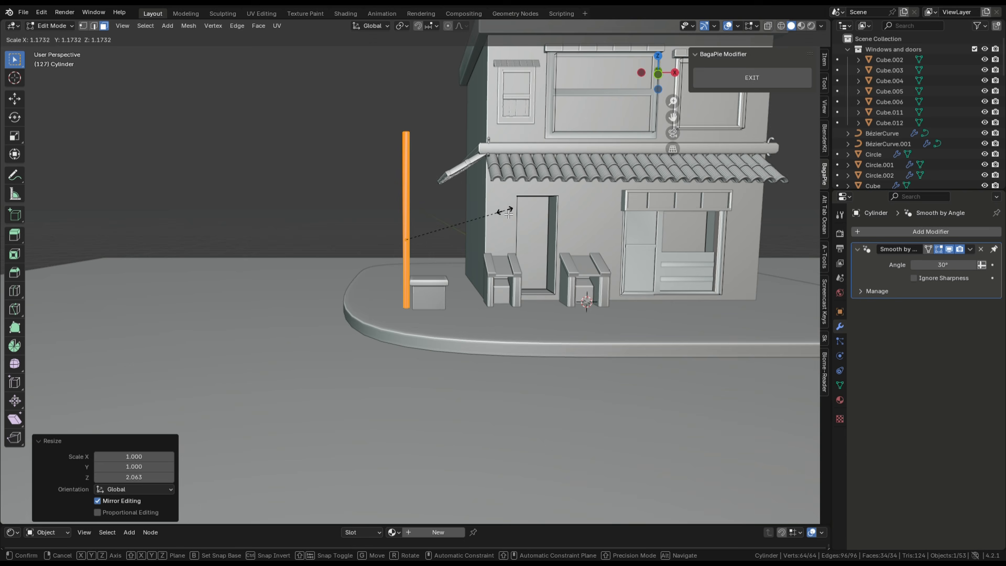
alt+scroll(505, 213, up, 3)
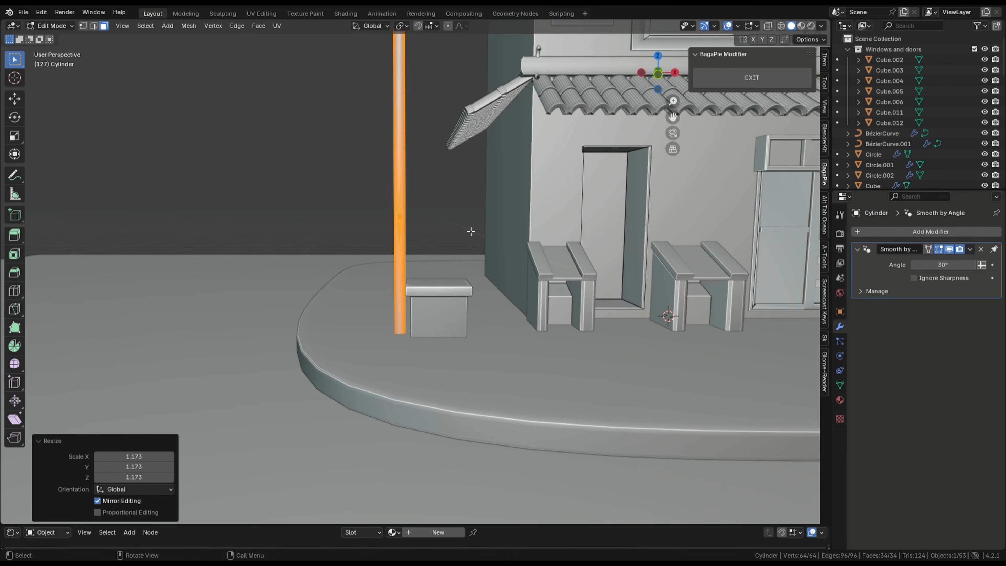
click(473, 180)
Add a centred loop cut around the post and move it down along Z.
key(ctrl+r)
click(405, 204)
click(405, 204)
key(g)
key(z)
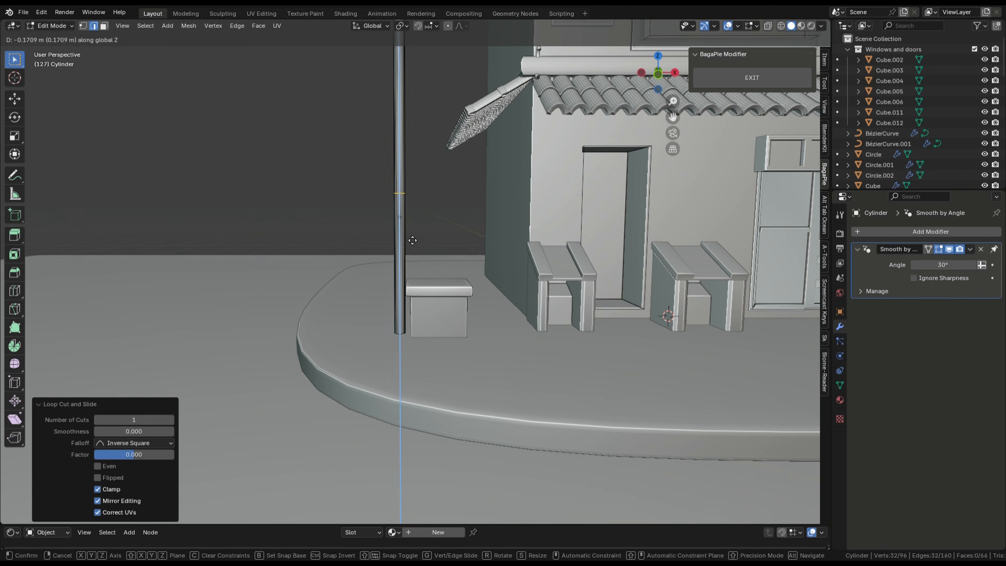
click(414, 266)
Add a second loop cut to the post's lower section, slid to a factor of about -0.837.
key(ctrl+r)
click(396, 247)
click(413, 203)
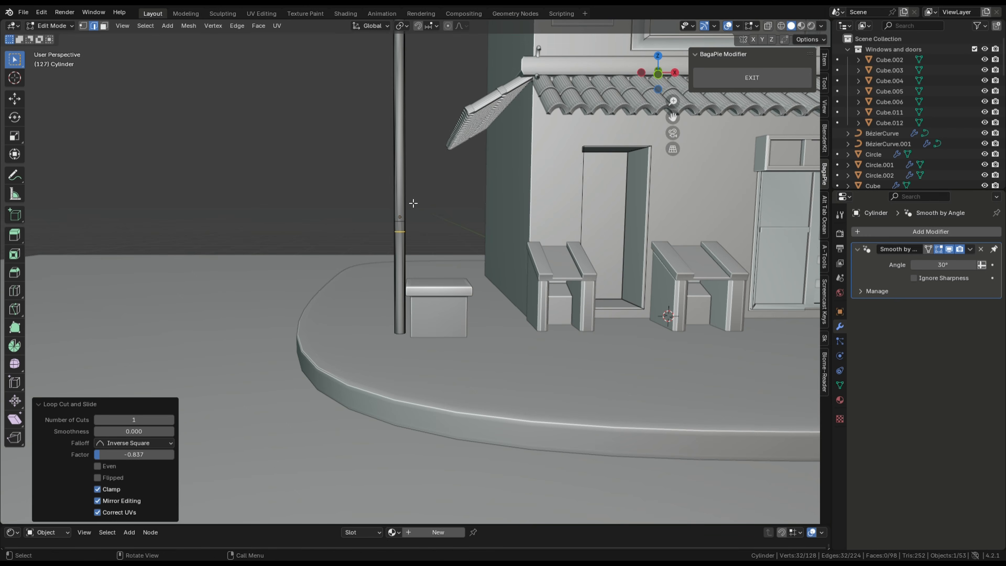
scroll(378, 237, up, 4)
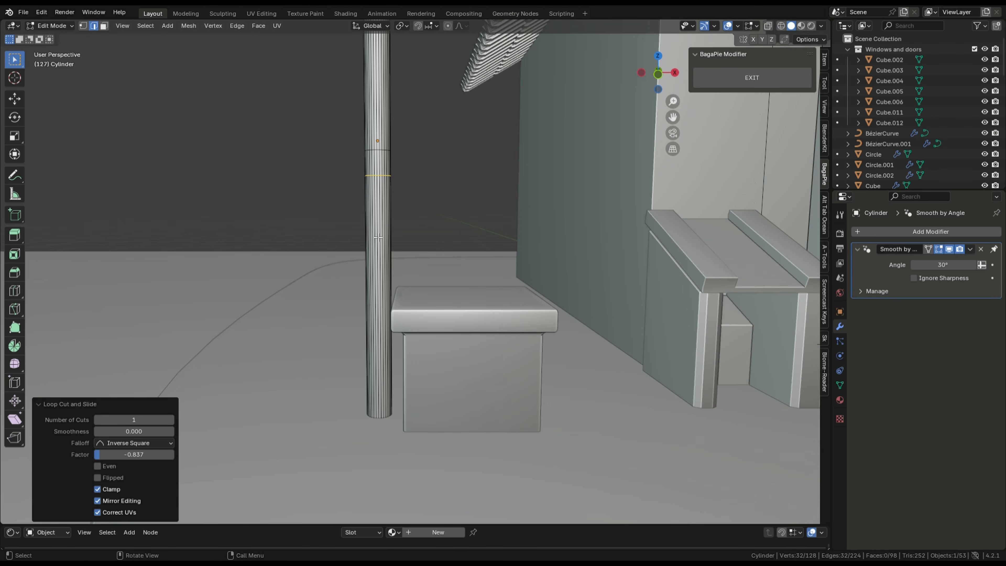
click(674, 74)
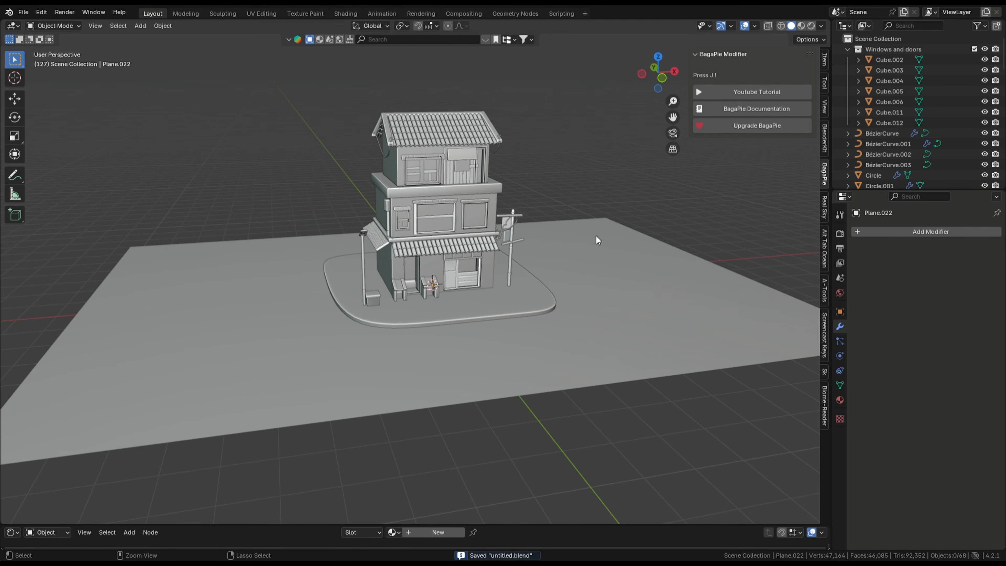
Add a camera at the world origin, facing the house from the front.
middle_drag(596, 236, 260, 262)
middle_drag(260, 261, 428, 259)
scroll(428, 258, up, 1)
shift+middle_drag(270, 222, 421, 245)
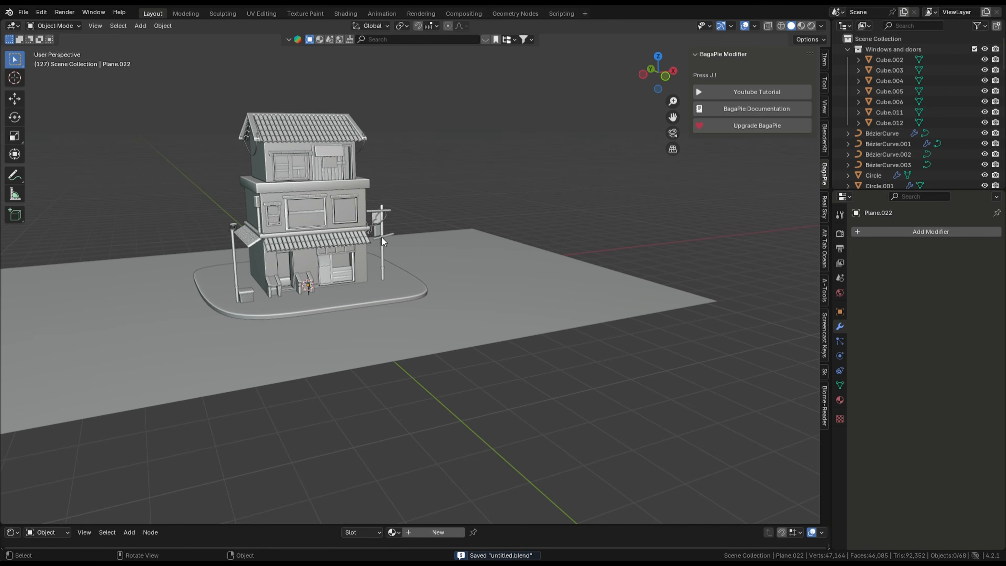
key(KP_1)
scroll(413, 205, up, 2)
key(shift+a)
click(387, 354)
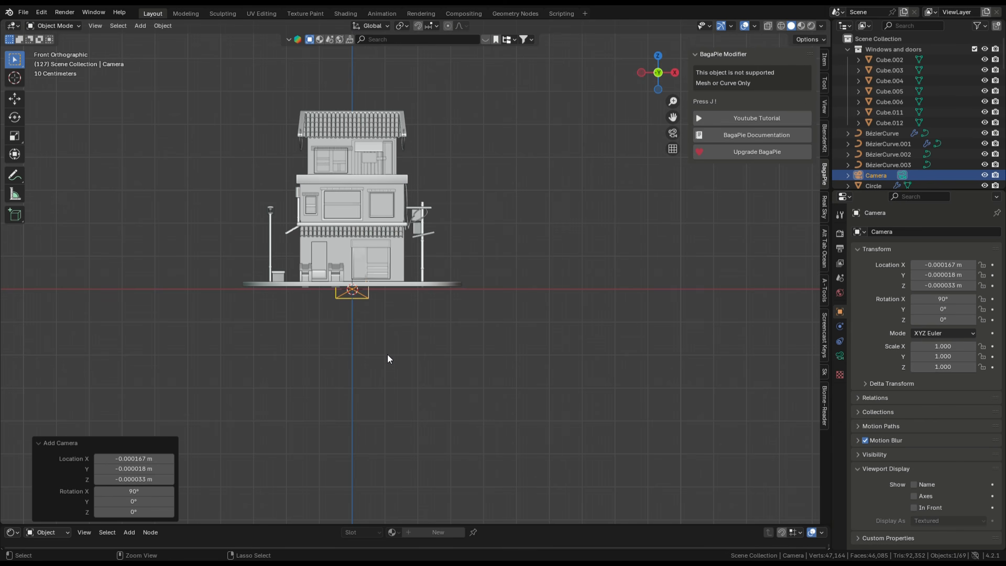
Look through the new camera, place it about 13.4 m in front of the house, and lock the camera to the view.
key(KP_0)
scroll(409, 338, down, 1)
shift+middle_drag(496, 313, 530, 316)
key(n)
key(n)
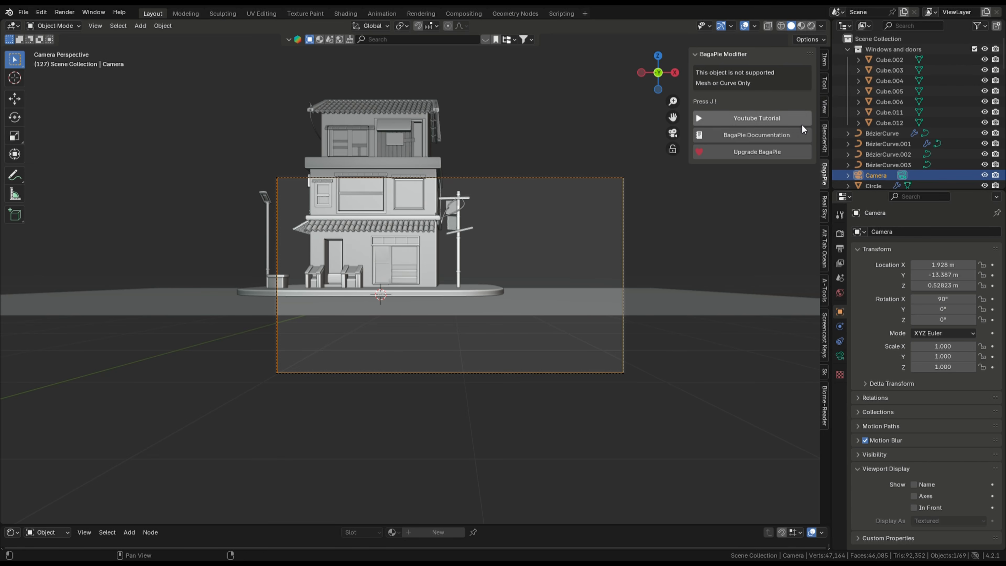
click(824, 108)
click(757, 197)
key(n)
Frame the whole house from about 15.7 m in front, with the camera tilted to about 94.4° and turned about -2°.
shift+middle_drag(515, 268, 633, 309)
scroll(479, 267, down, 2)
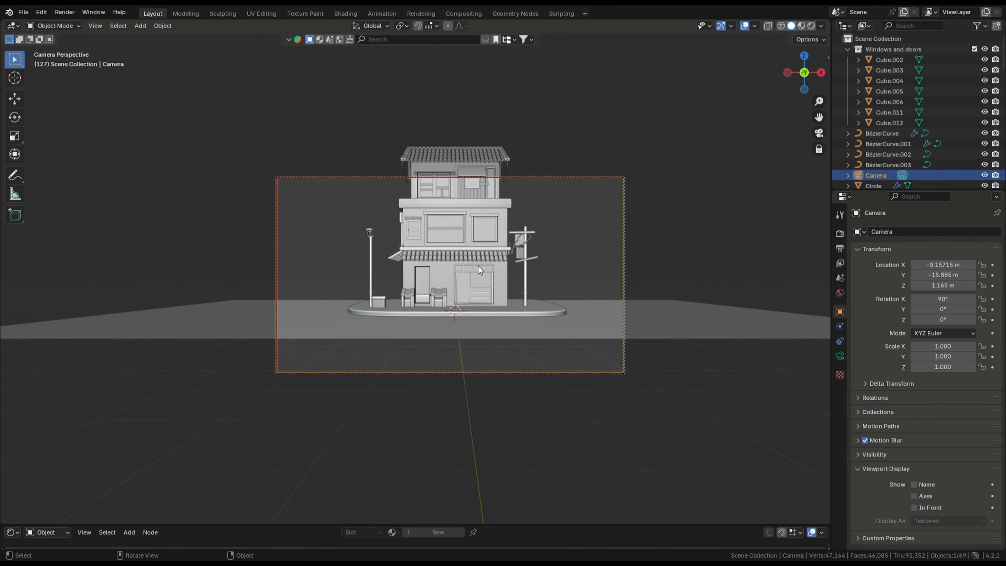
middle_drag(477, 266, 487, 305)
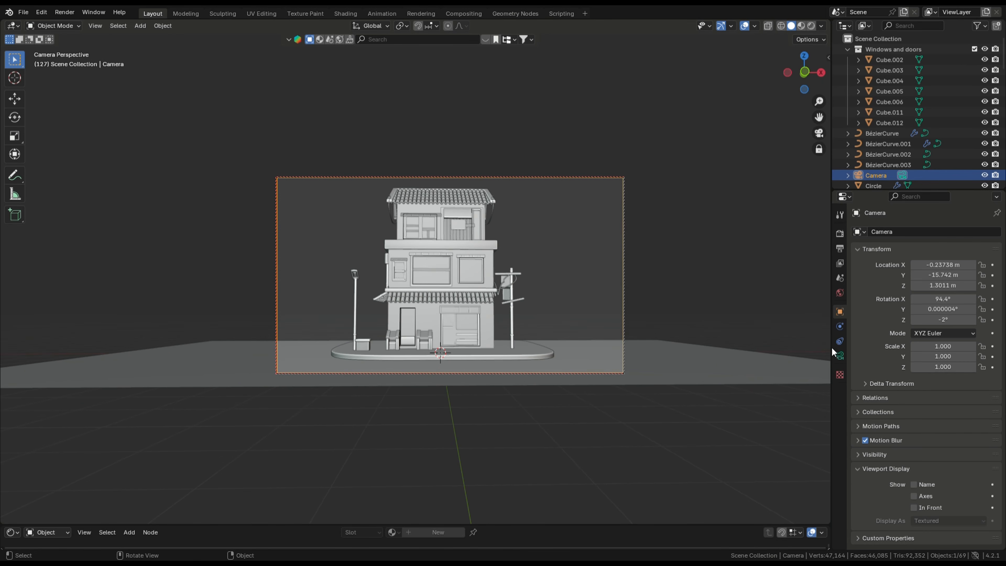
Try a 35 mm focal length on the camera and reframe the house.
click(840, 356)
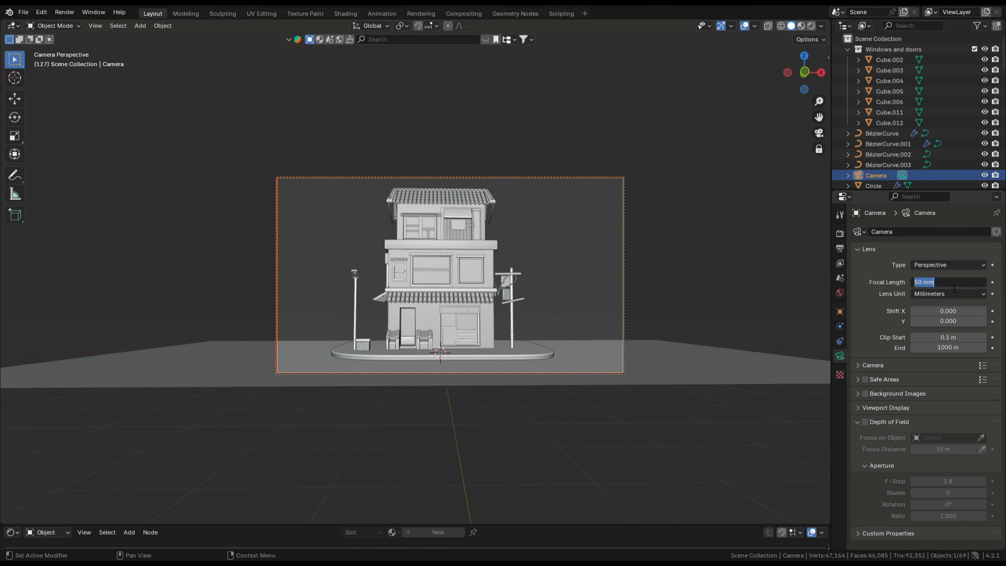
text(5)
key(Return)
scroll(496, 257, up, 4)
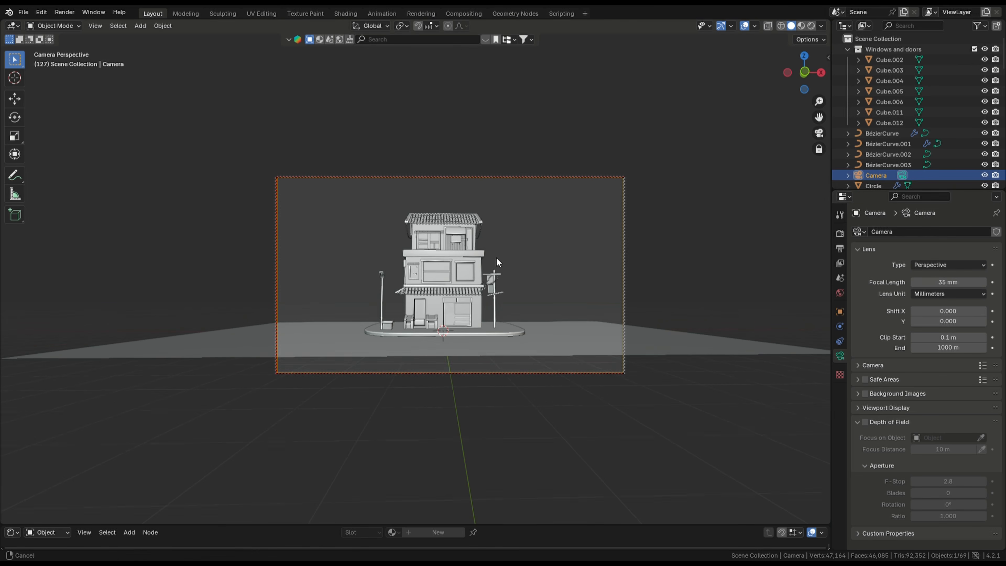
shift+middle_drag(489, 244, 477, 264)
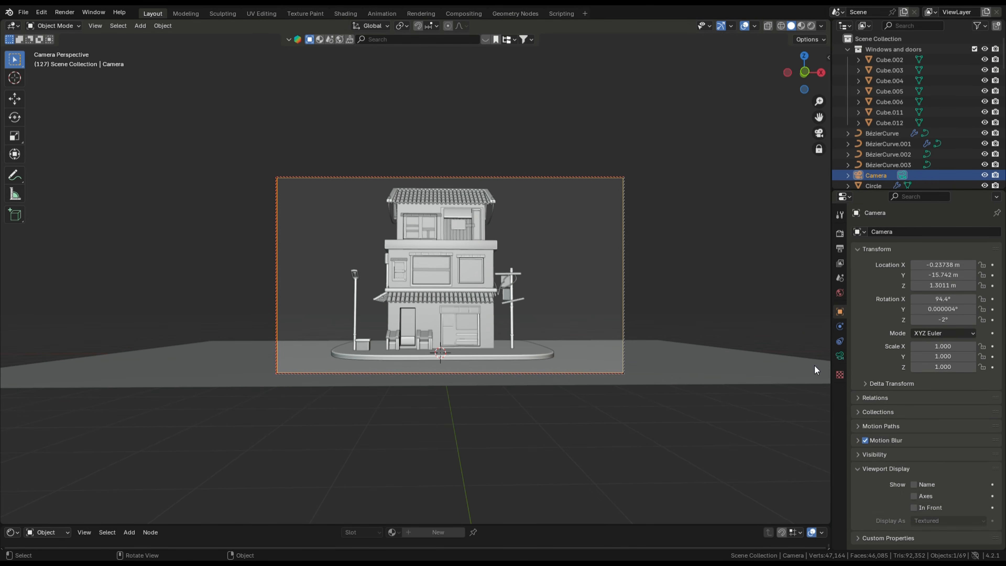
Set the camera's focal length to 35 mm, move it closer, and centre the house in its frame.
click(839, 356)
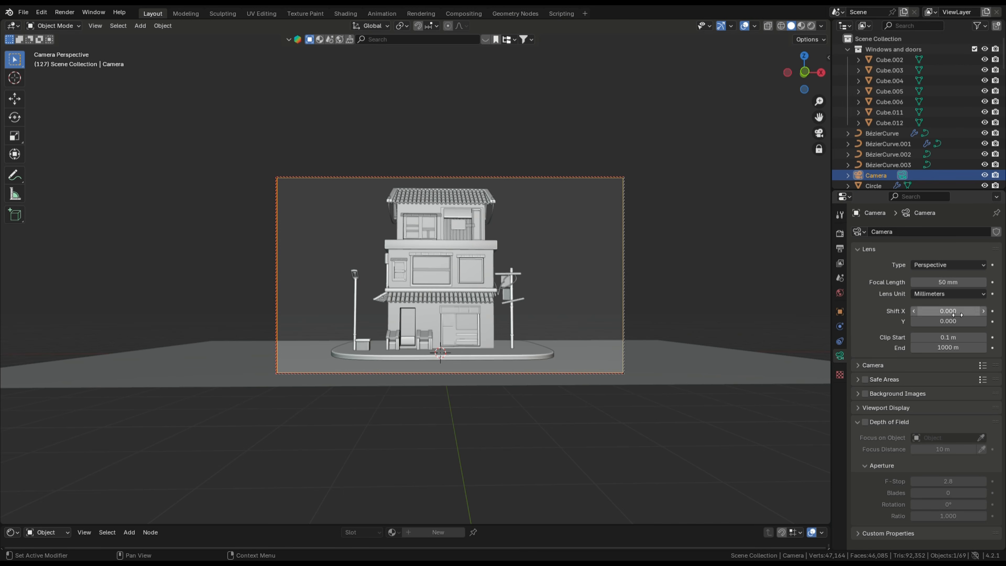
click(954, 284)
text(35)
key(Return)
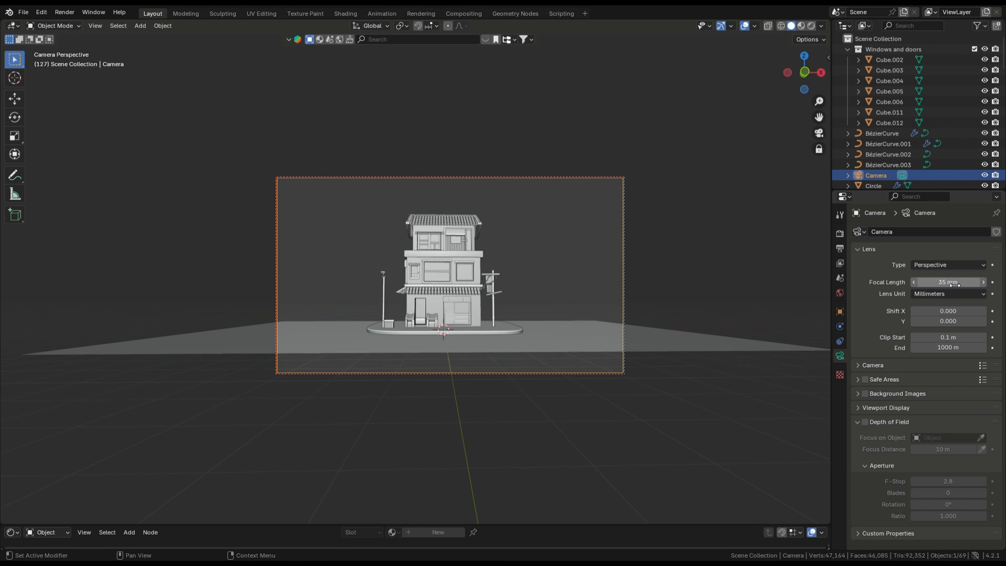
ctrl+middle_drag(502, 267, 474, 270)
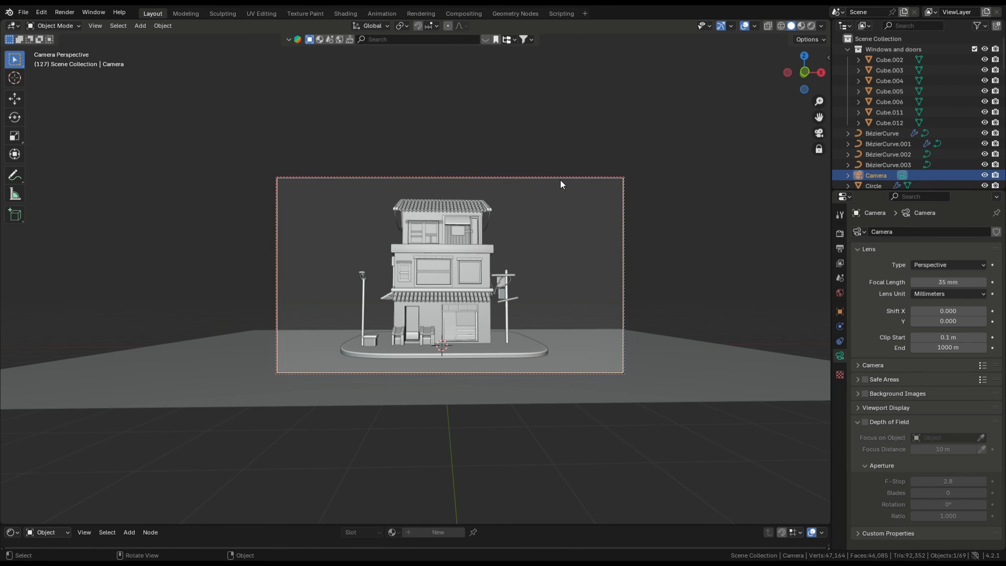
middle_drag(541, 230, 544, 267)
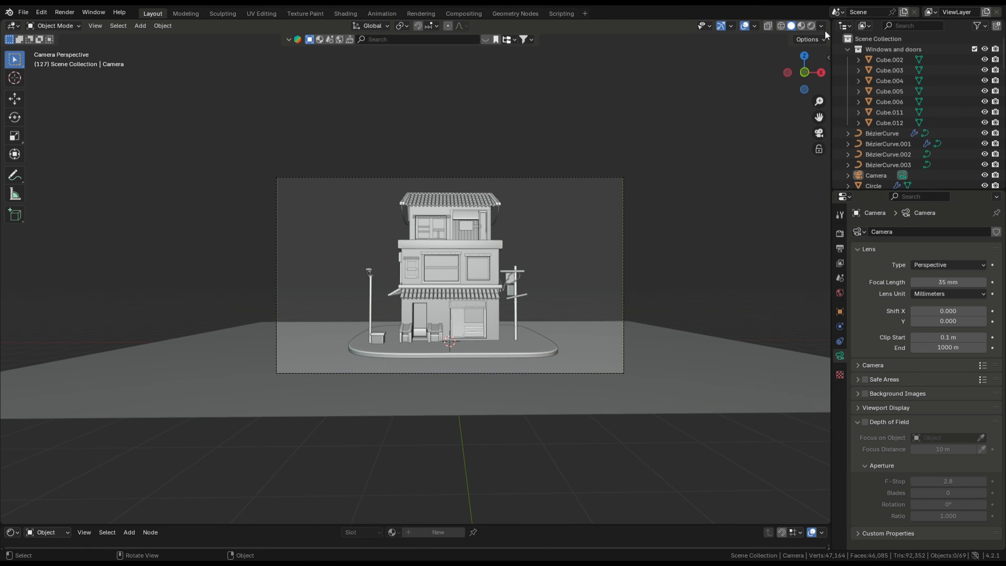
Split the 3D viewport side by side, enlarge the Shader Editor area beneath it, and set the camera's passepartout to 1.000.
drag(831, 26, 420, 72)
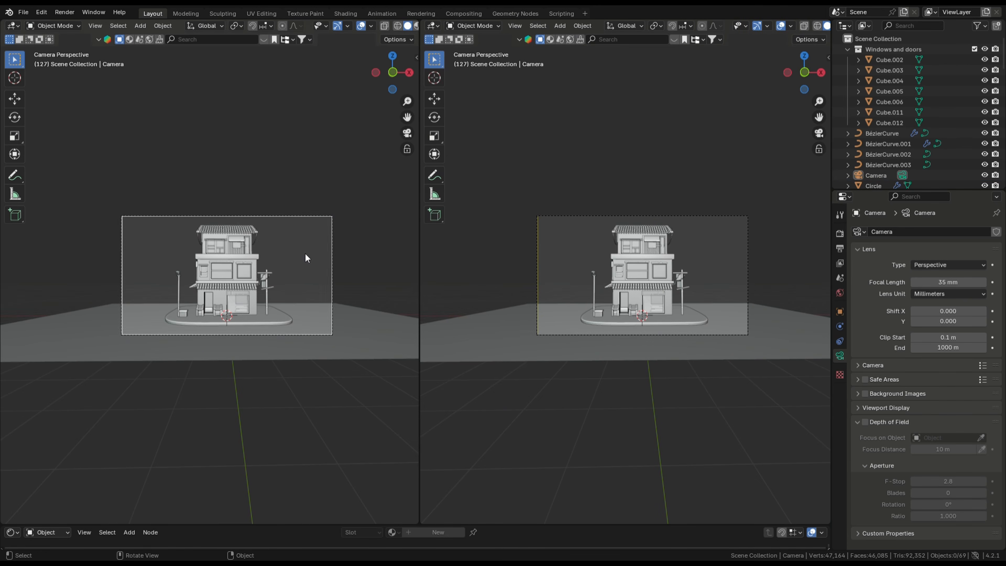
drag(517, 527, 479, 235)
scroll(147, 143, up, 4)
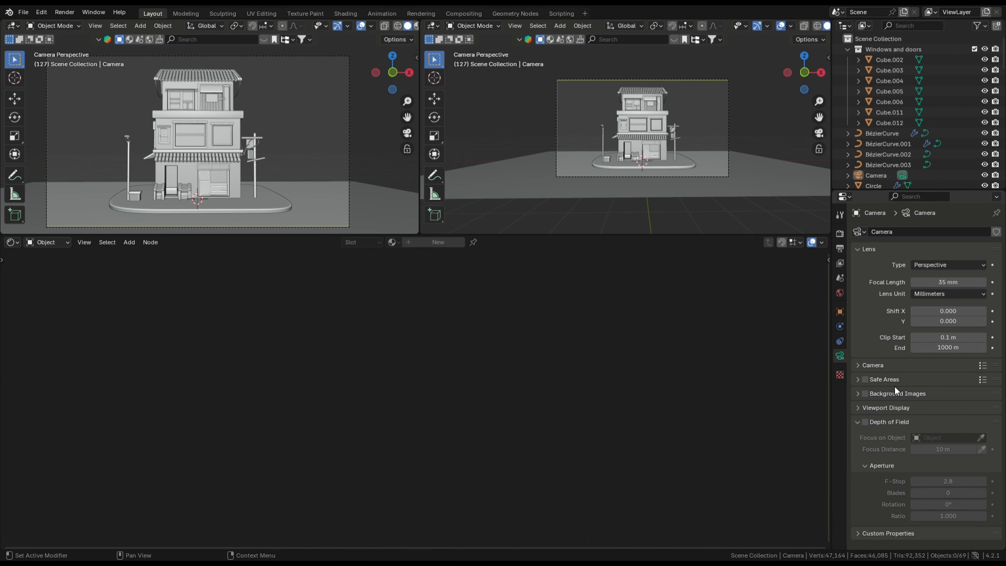
click(887, 408)
drag(956, 484, 986, 484)
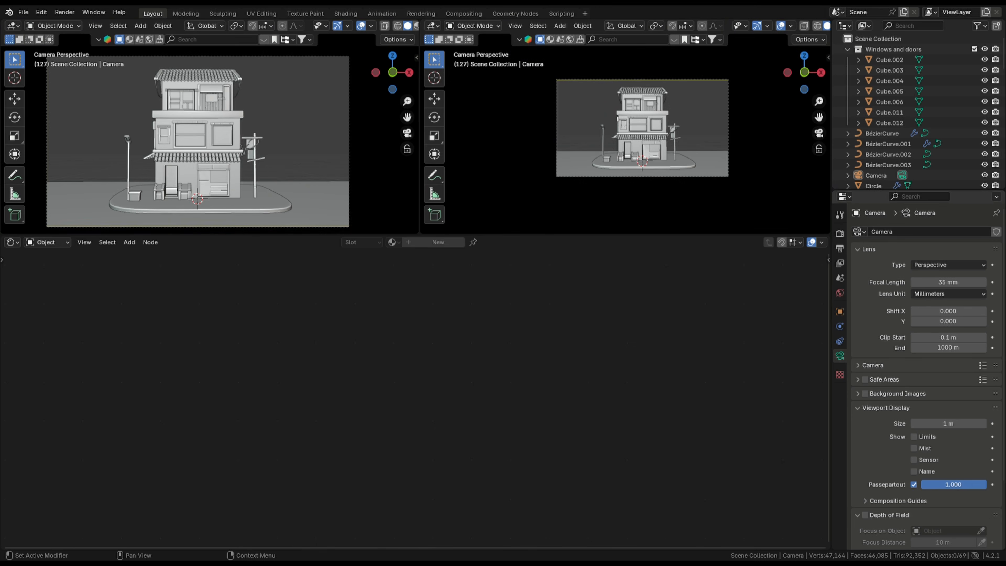
Change the duplicate 3D viewport to a Shader Editor and the large Shader Editor to a 3D viewport showing the whole house.
click(492, 145)
click(433, 26)
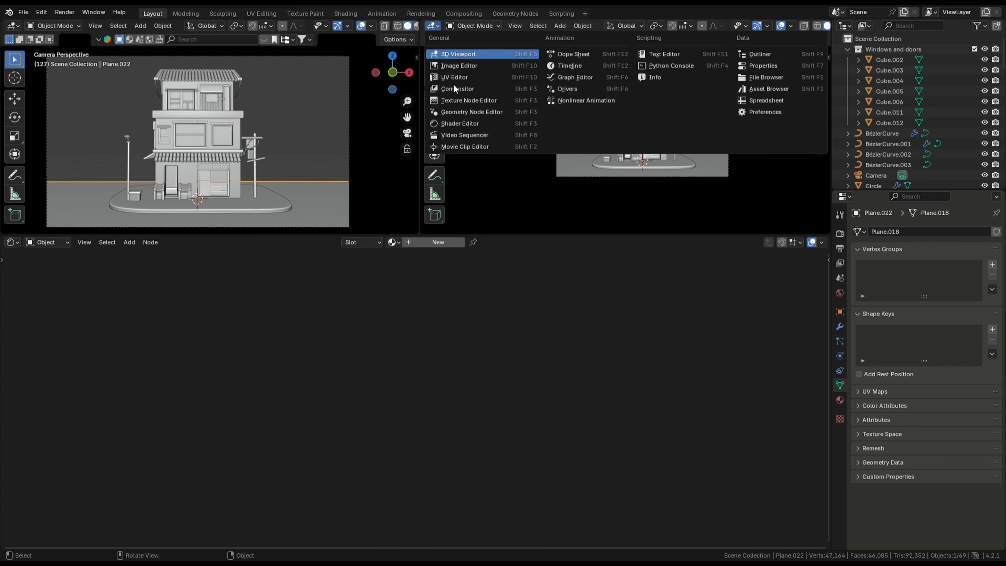
click(466, 124)
click(12, 242)
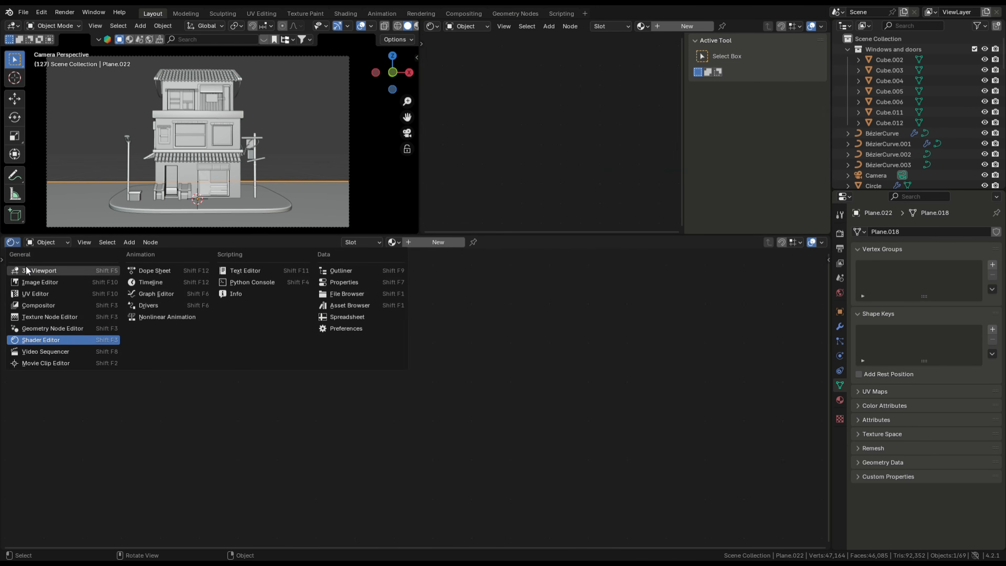
click(55, 272)
click(822, 243)
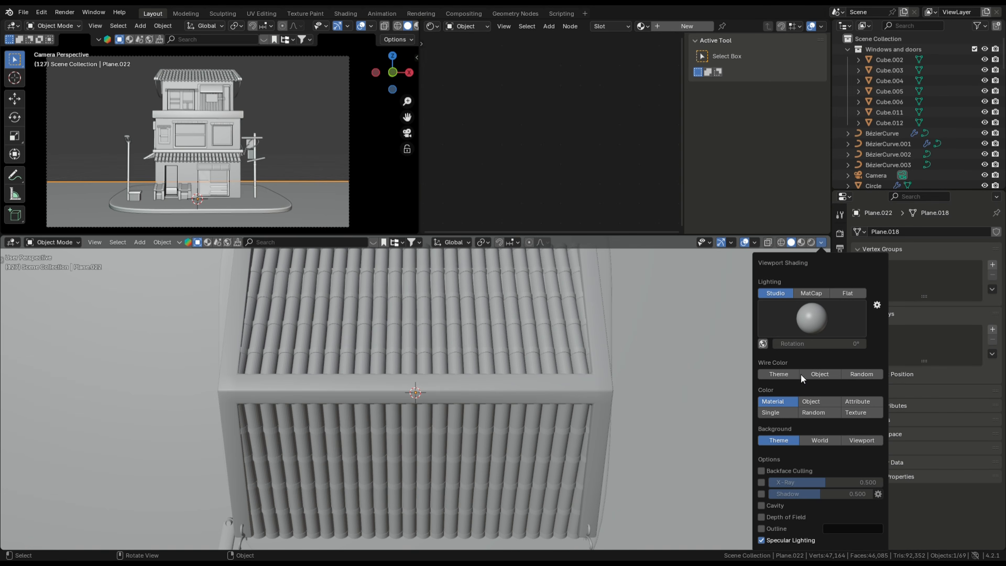
scroll(442, 411, down, 8)
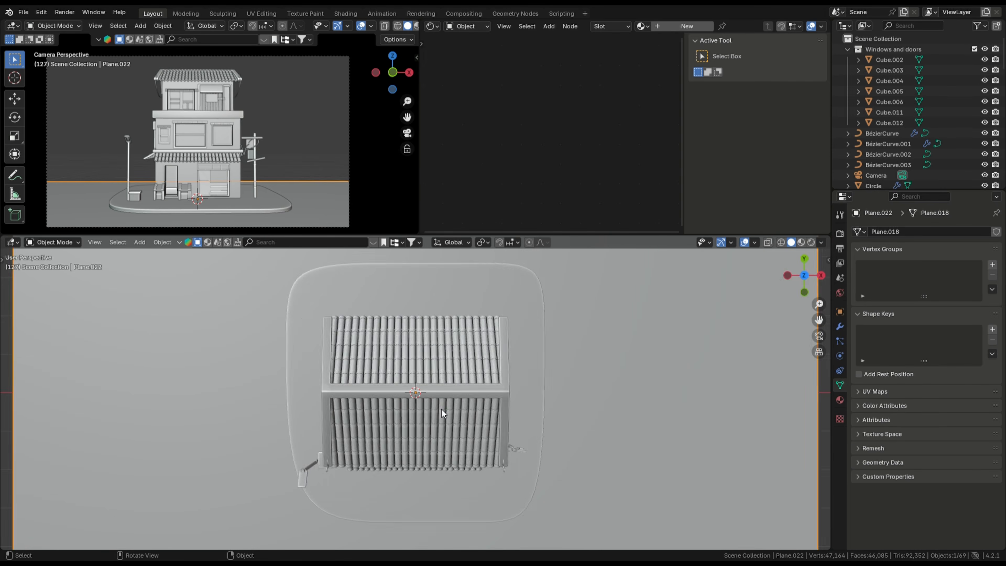
mouse_move(485, 402)
middle_down()
mouse_move(467, 409)
mouse_move(519, 326)
middle_up()
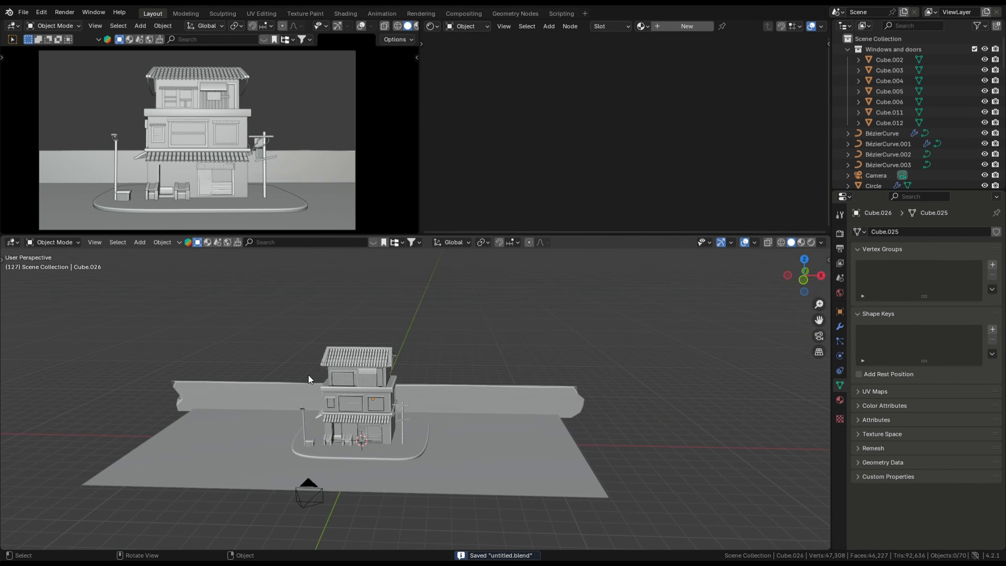
Switch the camera view to rendered shading and use a Sky Texture as the world background colour.
mouse_move(308, 375)
middle_down()
mouse_move(453, 343)
mouse_move(408, 428)
mouse_move(429, 447)
mouse_move(368, 424)
mouse_move(267, 415)
mouse_move(370, 424)
mouse_move(392, 404)
middle_up()
scroll(395, 28, down, 2)
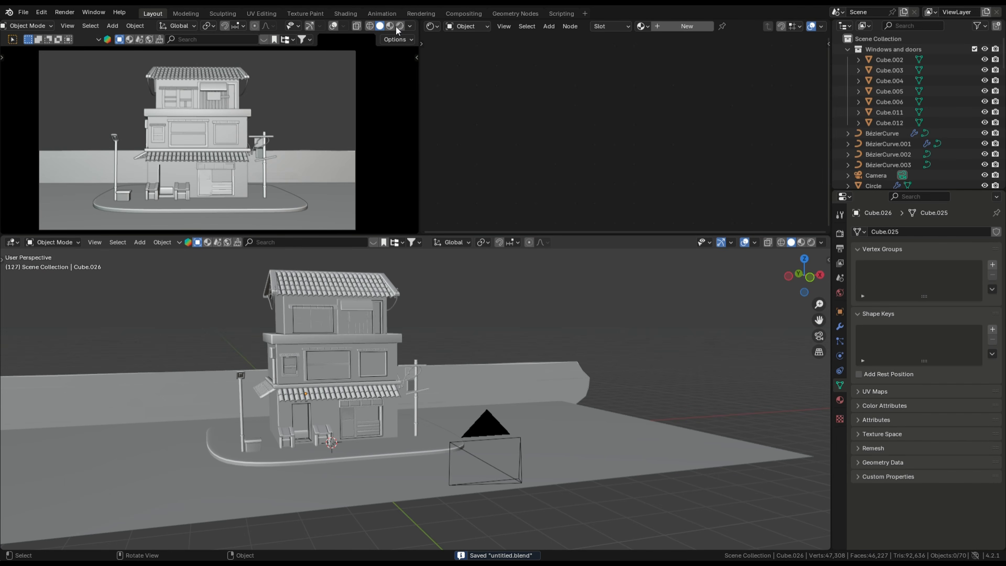
click(397, 26)
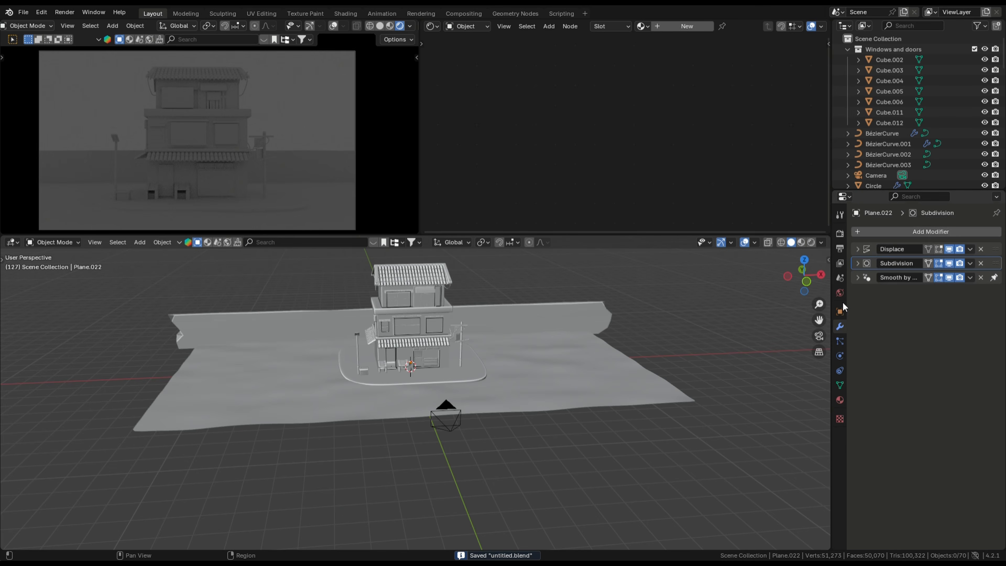
click(837, 294)
click(916, 297)
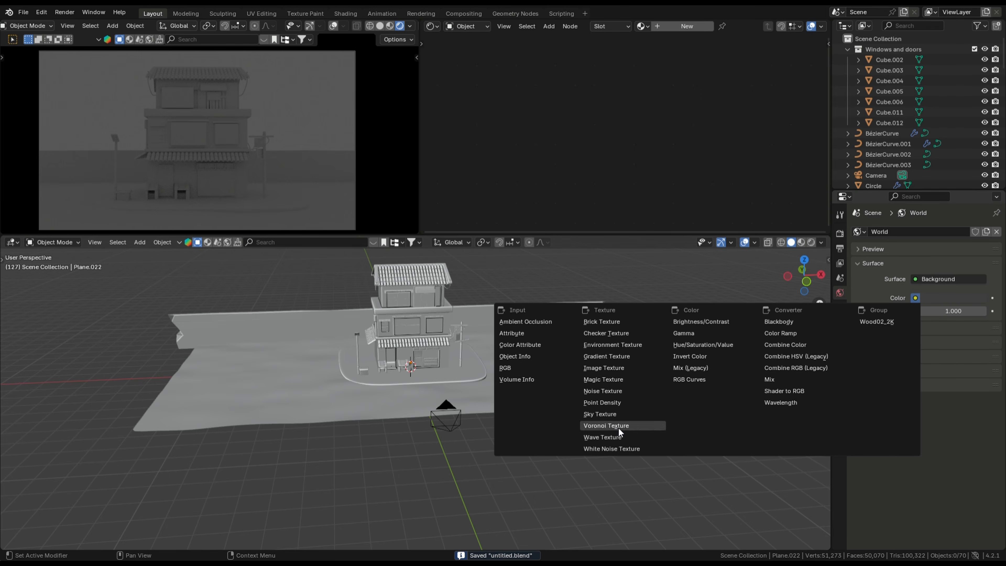
click(609, 414)
middle_drag(609, 416, 414, 369)
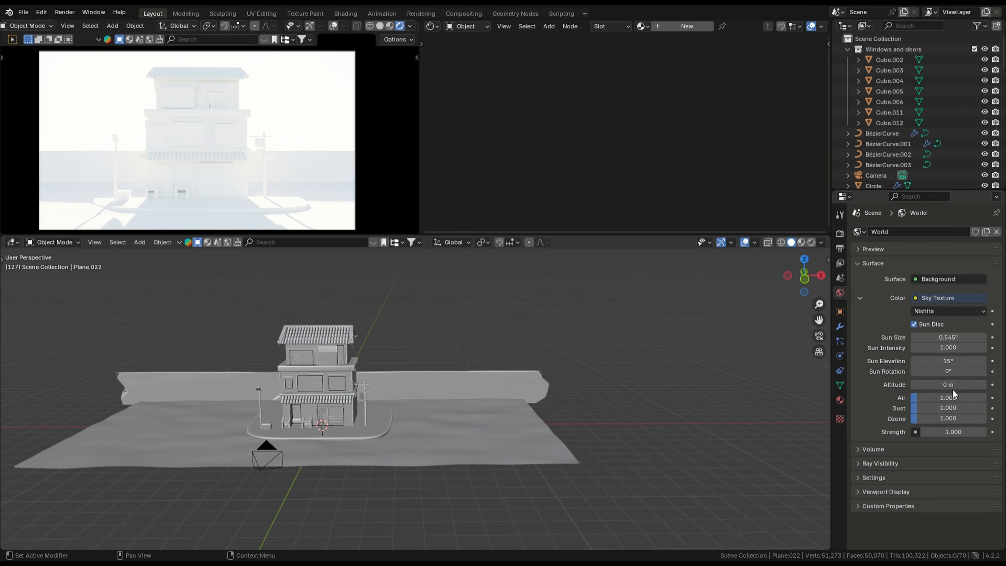
Set the sky's sun rotation to 245° and lower the colour management exposure to about -2.1.
text(5)
key(Return)
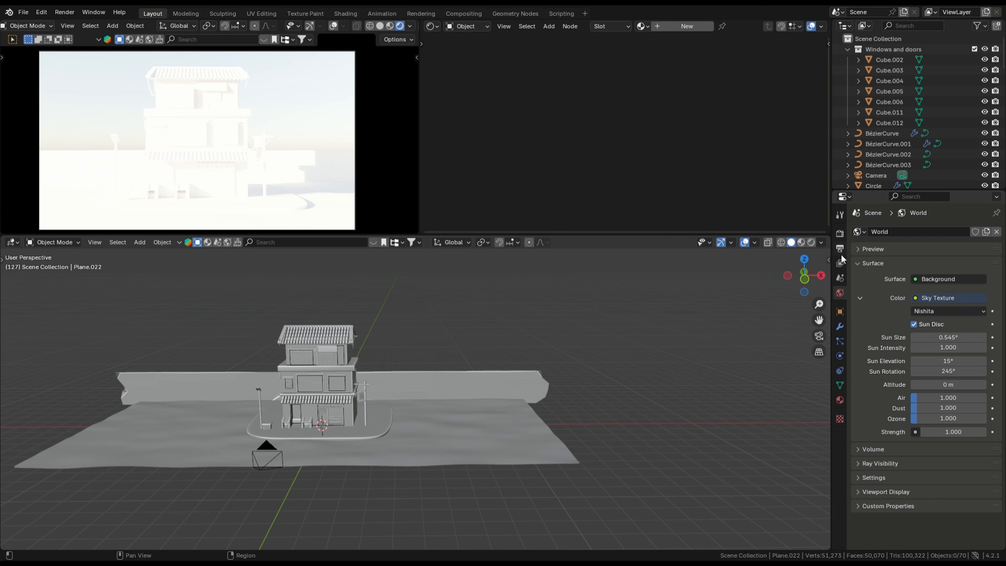
click(840, 233)
scroll(920, 408, down, 12)
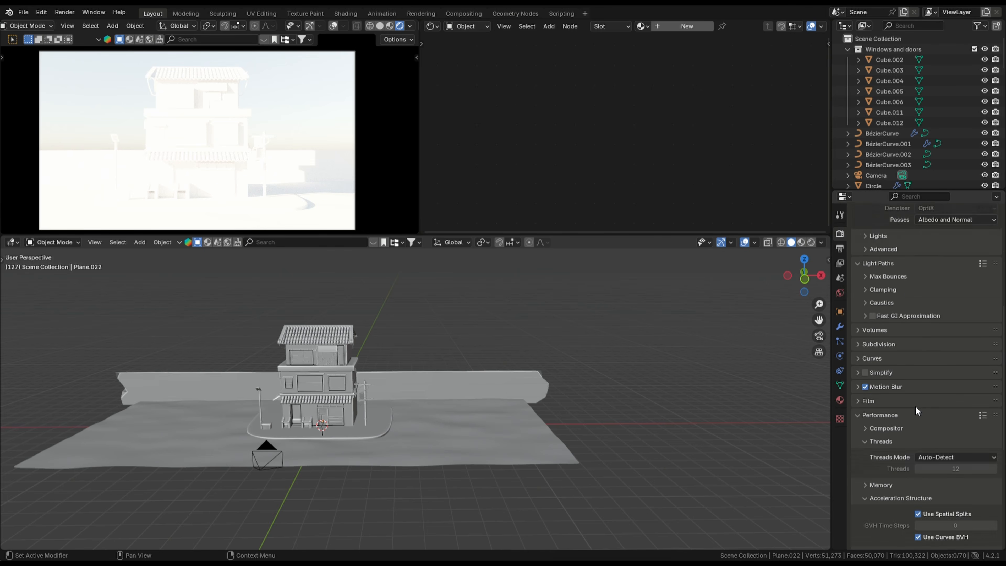
scroll(931, 423, down, 4)
drag(961, 486, 915, 475)
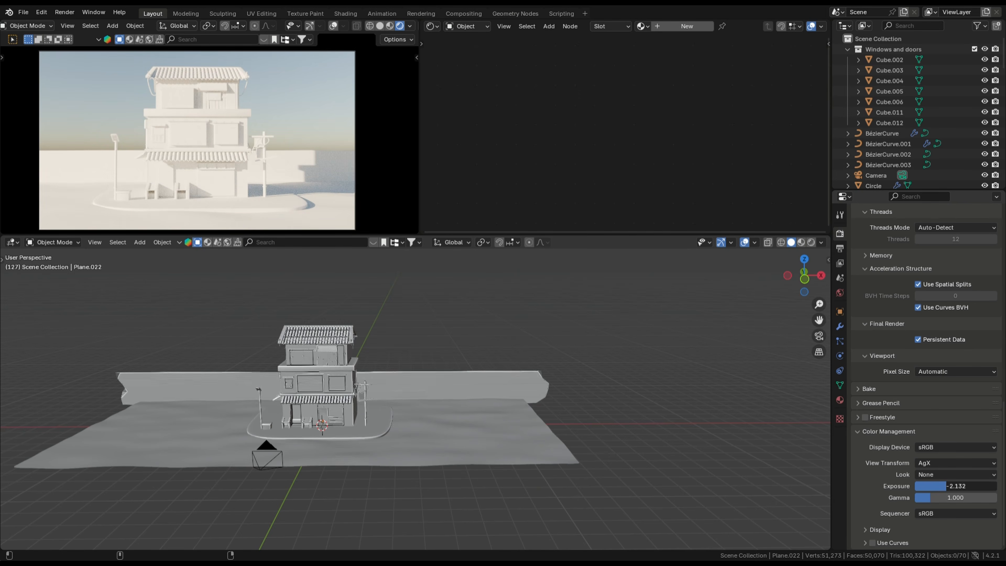
Raise the sky's air to about 1.228 and dust to about 1.082, and adjust the sun's elevation and rotation.
click(840, 293)
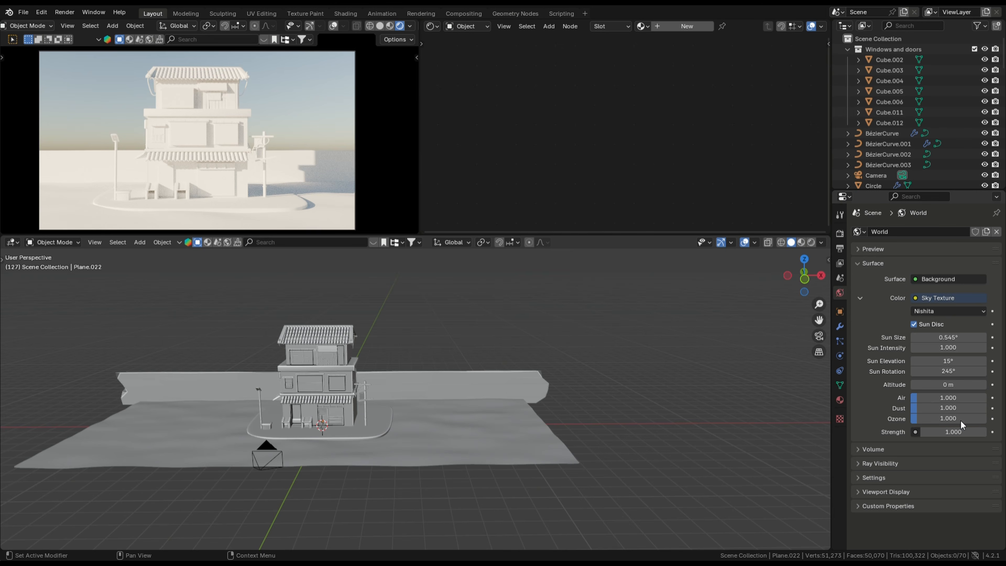
mouse_move(947, 397)
mouse_down()
mouse_move(915, 402)
mouse_move(941, 409)
mouse_up()
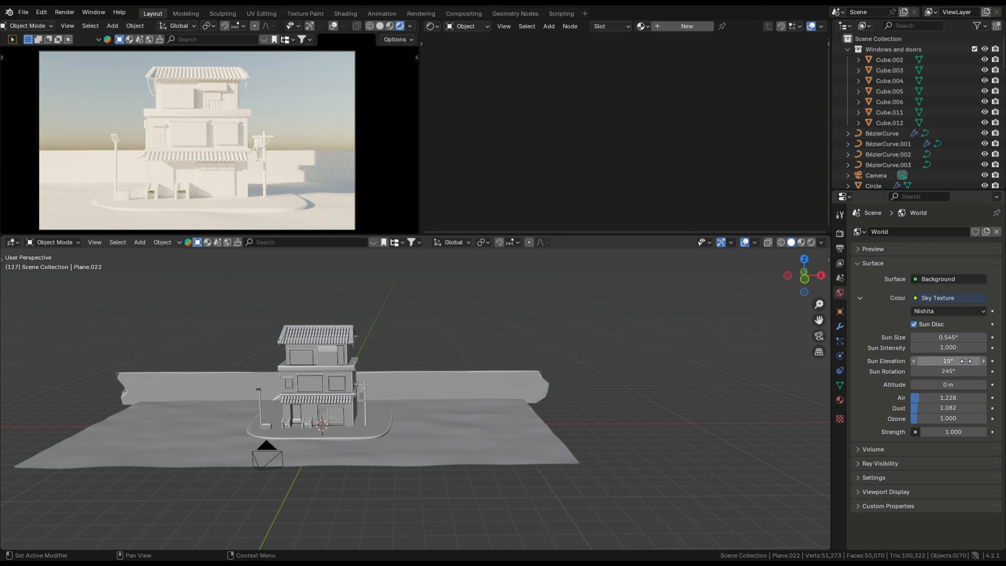
drag(966, 361, 963, 361)
mouse_move(966, 371)
mouse_down()
mouse_move(941, 371)
mouse_move(981, 371)
mouse_up()
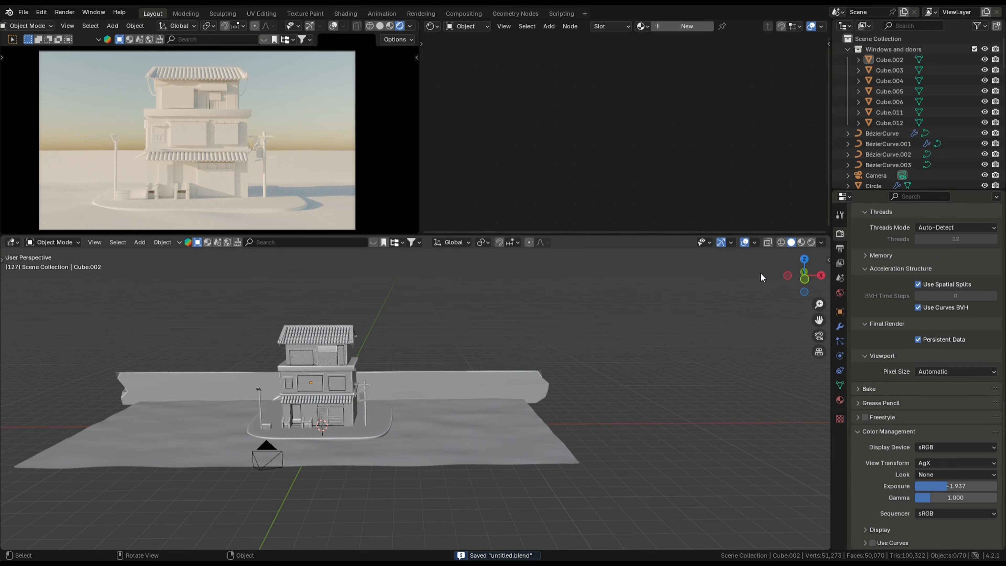
Select the cutter boxes of the top-floor window, the two large middle-floor windows and the top-floor doorway.
scroll(337, 376, up, 8)
middle_drag(434, 373, 360, 412)
click(312, 351)
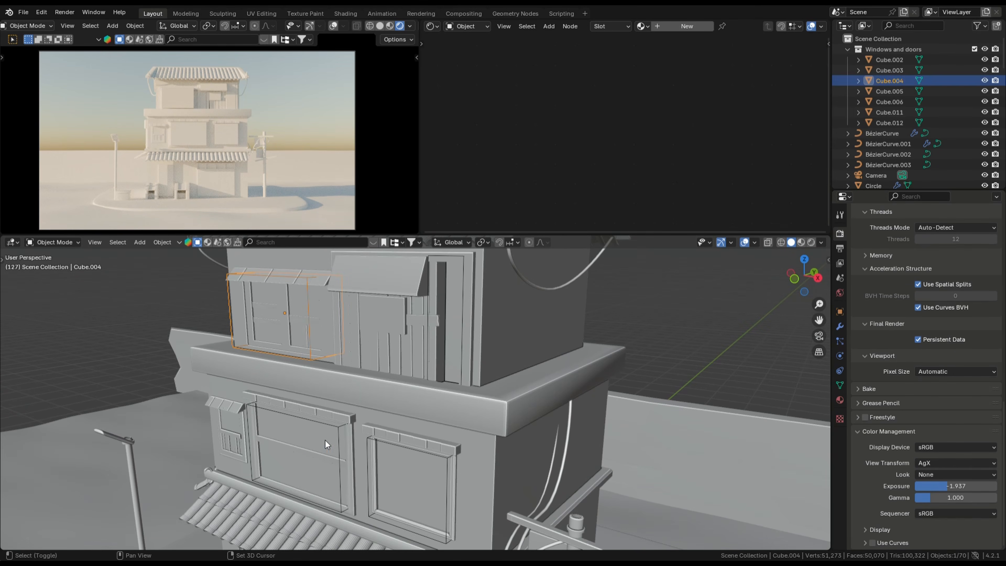
shift+click(336, 423)
shift+click(401, 441)
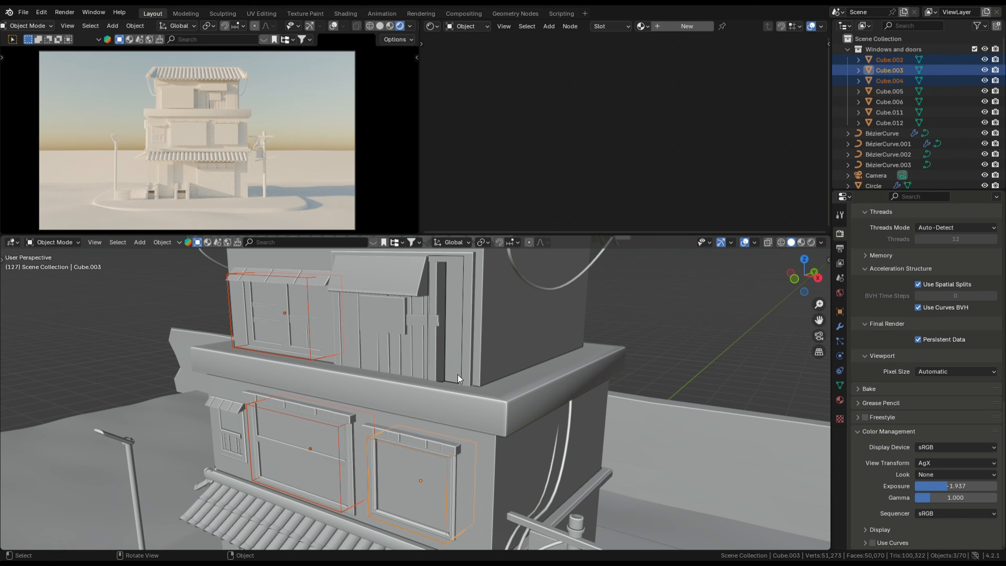
shift+middle_drag(457, 375, 445, 392)
scroll(420, 397, down, 3)
scroll(428, 376, up, 4)
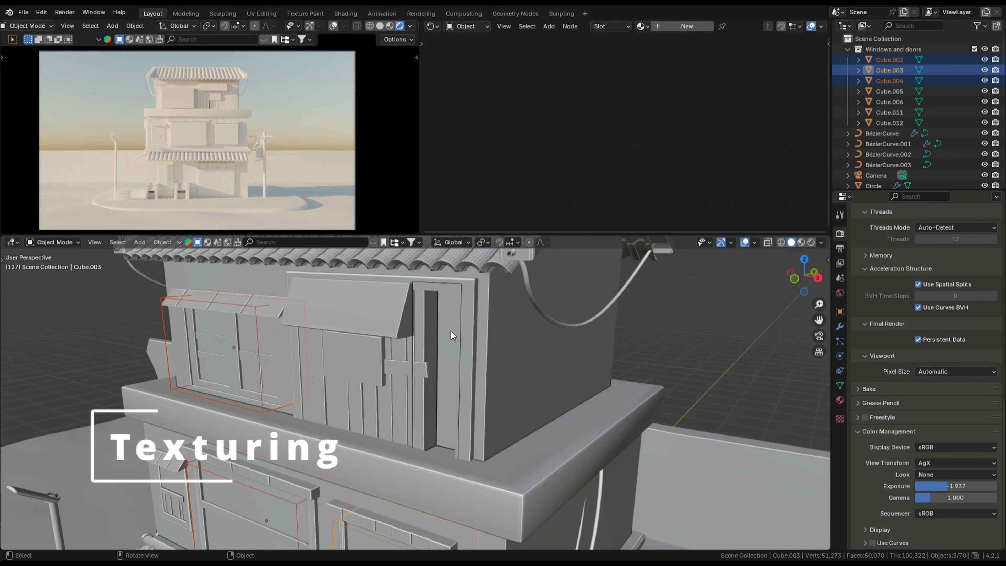
shift+click(459, 285)
Add the cutter boxes of the ground-floor shopfront and the ground-floor doorway to the selection.
scroll(467, 317, down, 5)
shift+middle_drag(489, 429, 524, 254)
scroll(440, 529, up, 4)
shift+middle_drag(452, 512, 449, 365)
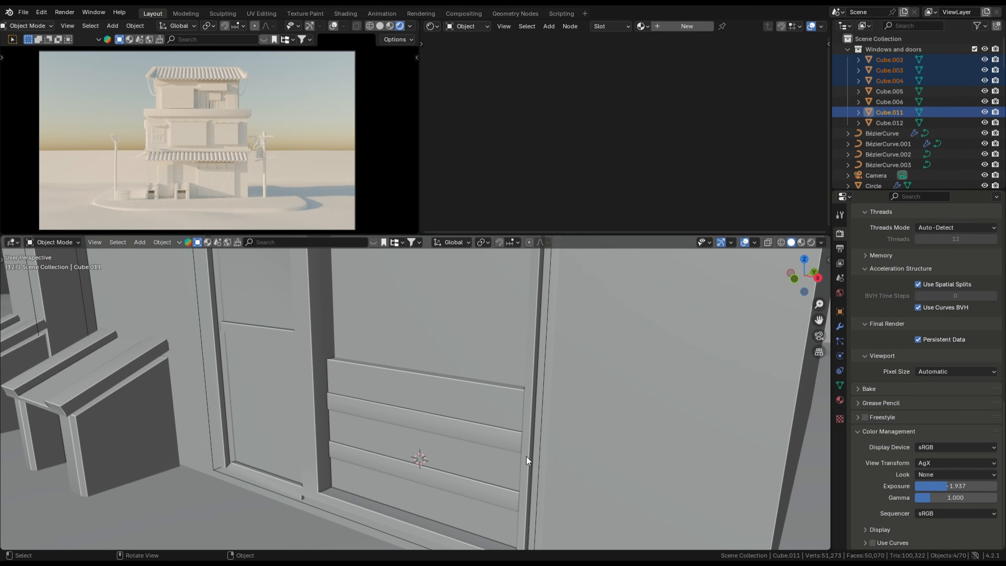
shift+click(540, 442)
middle_drag(540, 441, 472, 475)
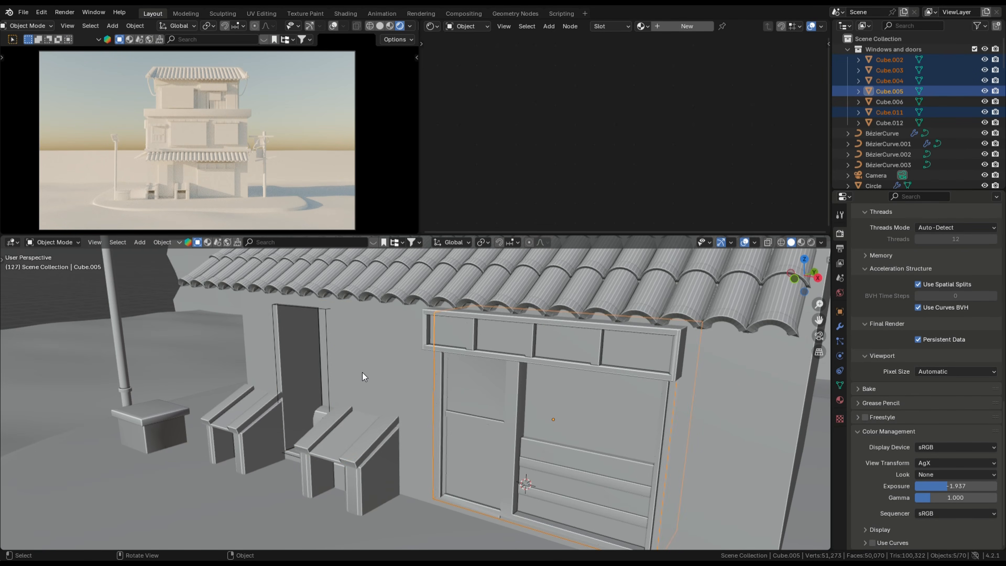
shift+click(275, 304)
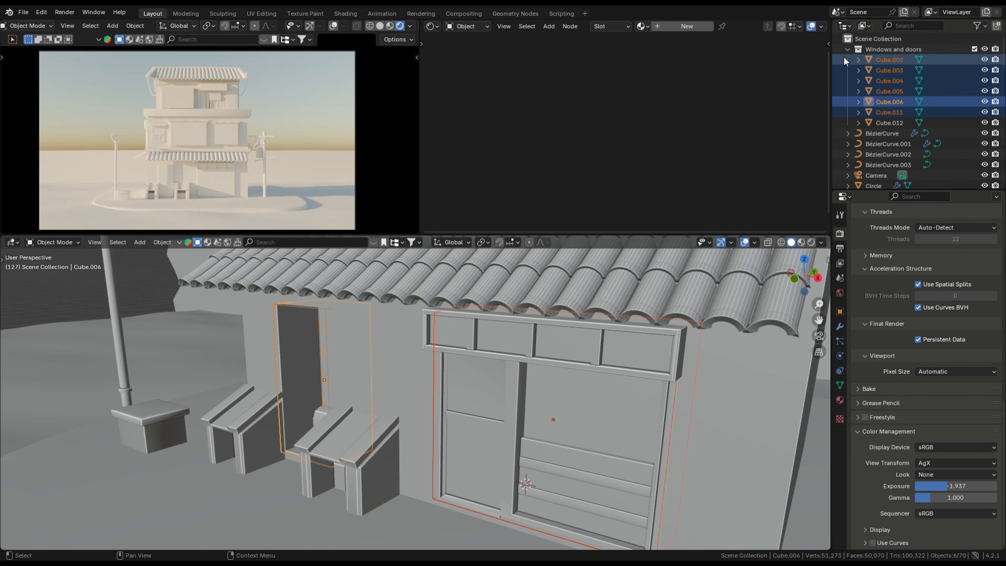
Collapse the Windows and doors collection and hide it from both the render and the viewport.
click(848, 49)
click(995, 49)
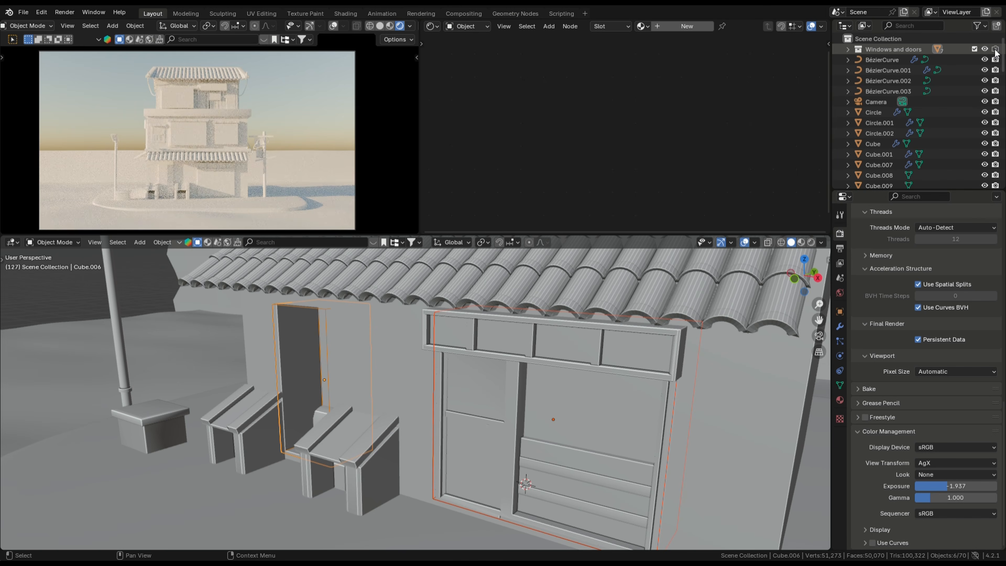
click(985, 49)
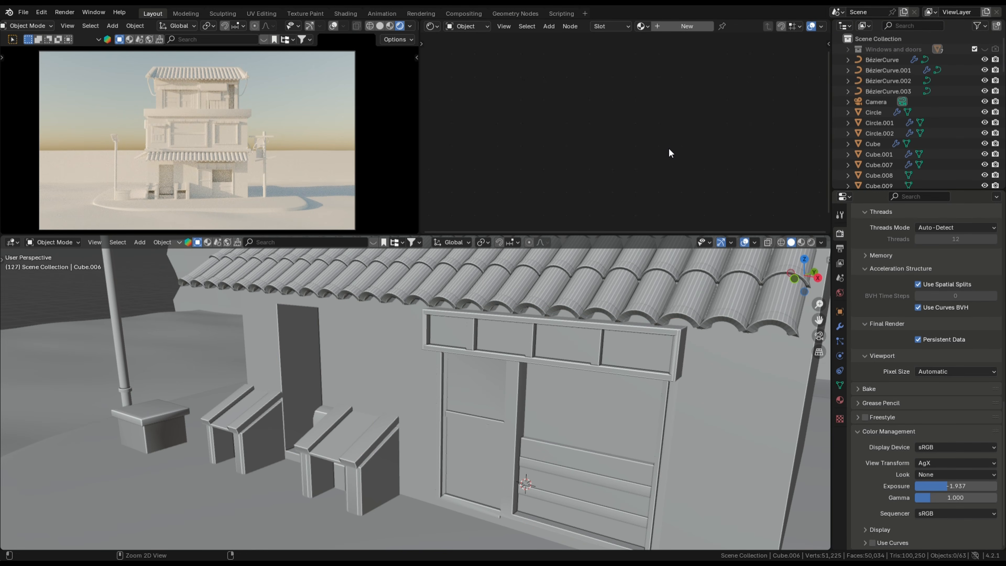
shift+middle_drag(459, 394, 391, 490)
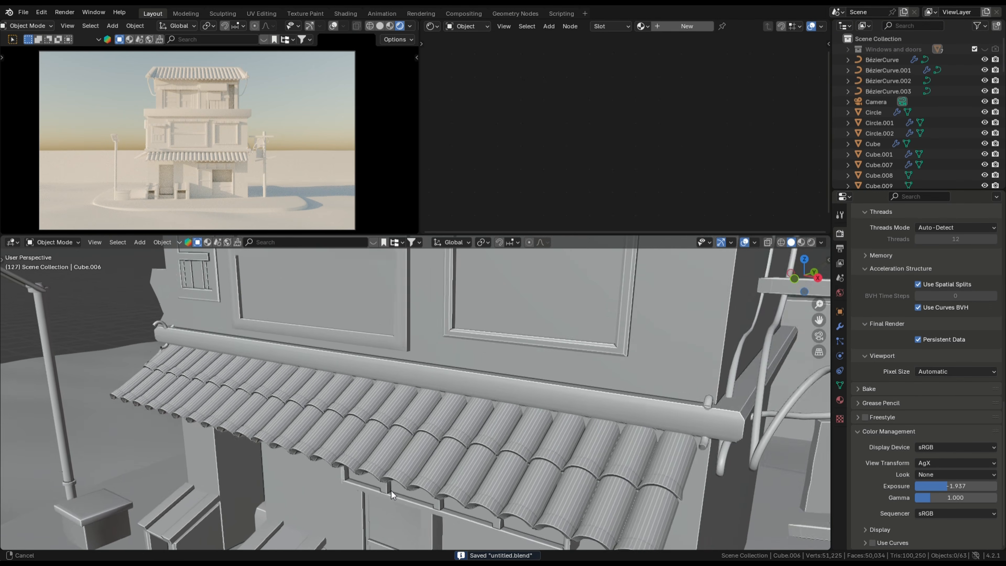
scroll(391, 491, down, 2)
click(365, 332)
key(g)
right_click(227, 337)
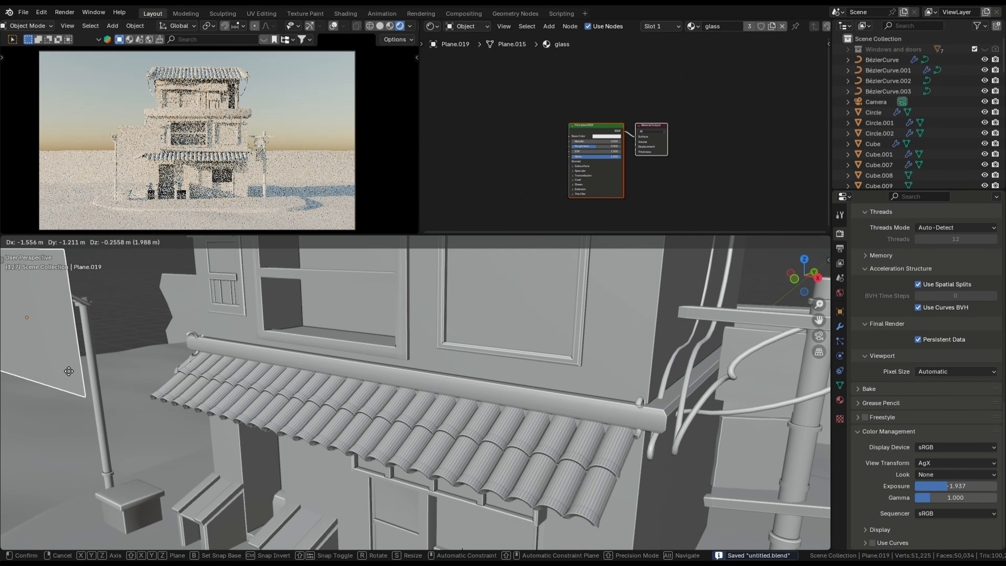
Save the Blender file.
scroll(338, 291, down, 5)
key(ctrl+s)
scroll(186, 295, down, 6)
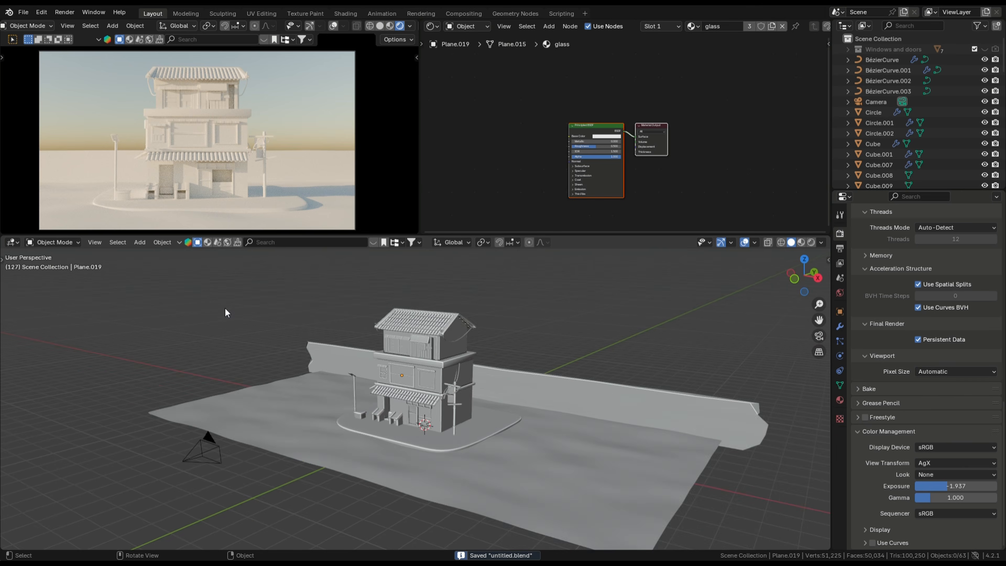
middle_drag(225, 308, 297, 354)
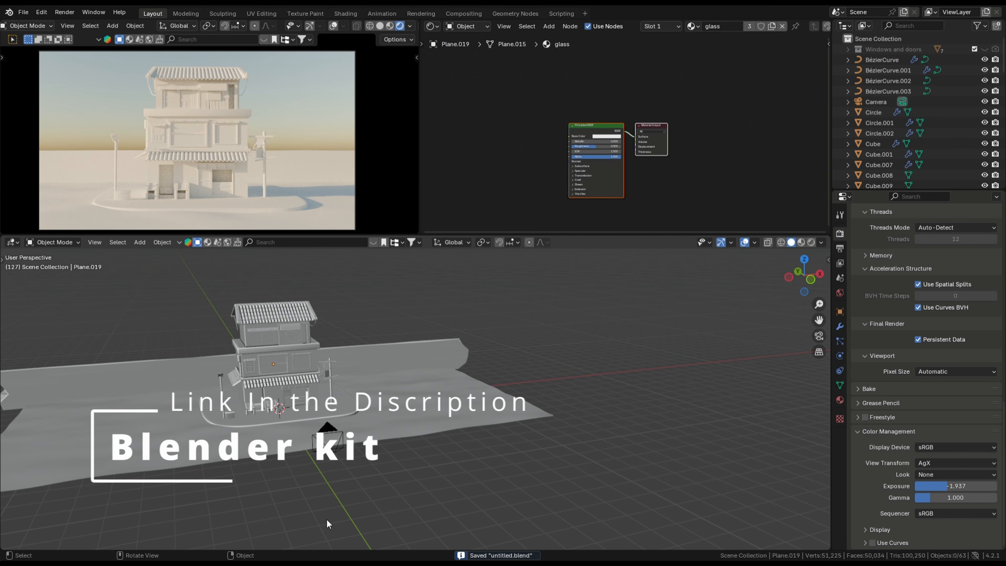
Select the upper roof's tiles and search the BlenderKit materials for "ROOF".
scroll(301, 428, up, 4)
middle_drag(379, 445, 390, 395)
click(455, 409)
scroll(424, 371, up, 2)
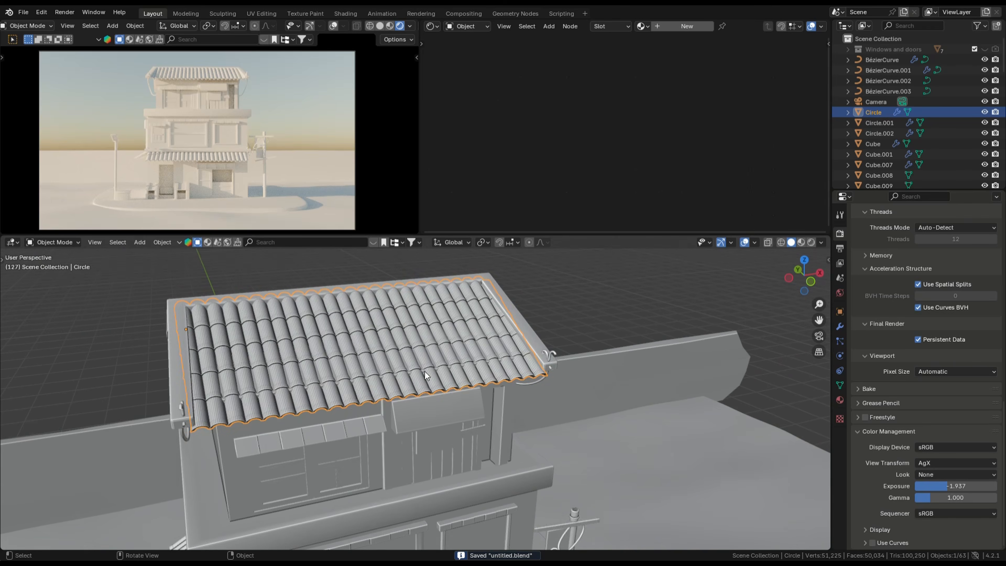
click(208, 242)
click(273, 242)
text(ROOF)
key(Return)
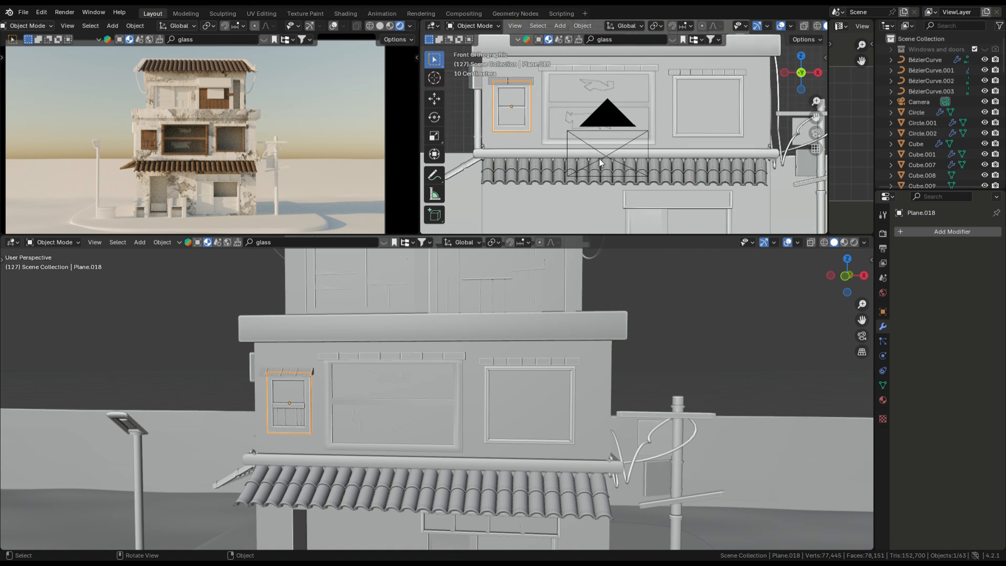
Change the large 3D viewport to a Shader Editor showing the Wood material of the small middle-floor window.
shift+middle_drag(639, 185, 725, 217)
click(12, 243)
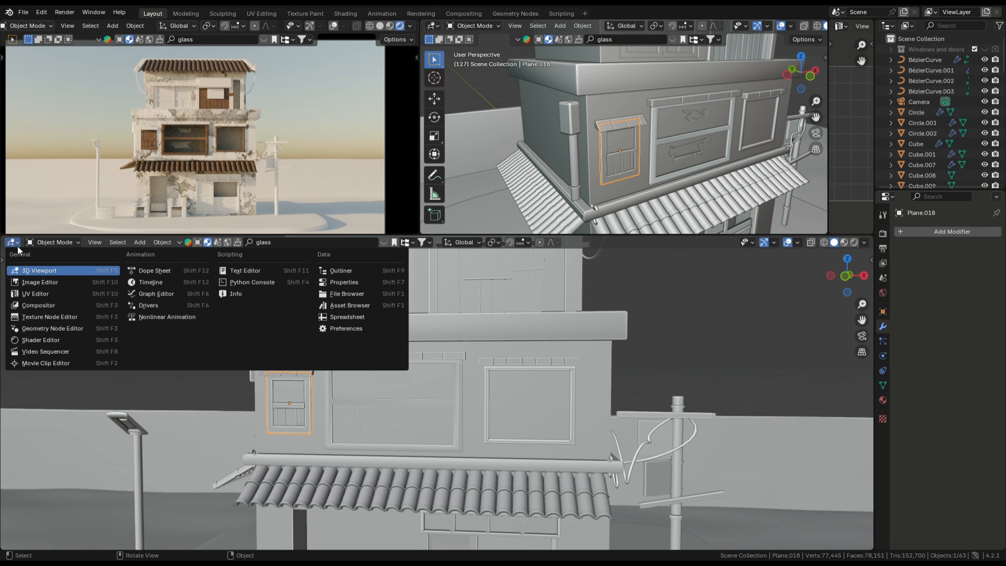
click(16, 341)
scroll(312, 367, down, 4)
middle_drag(312, 367, 386, 436)
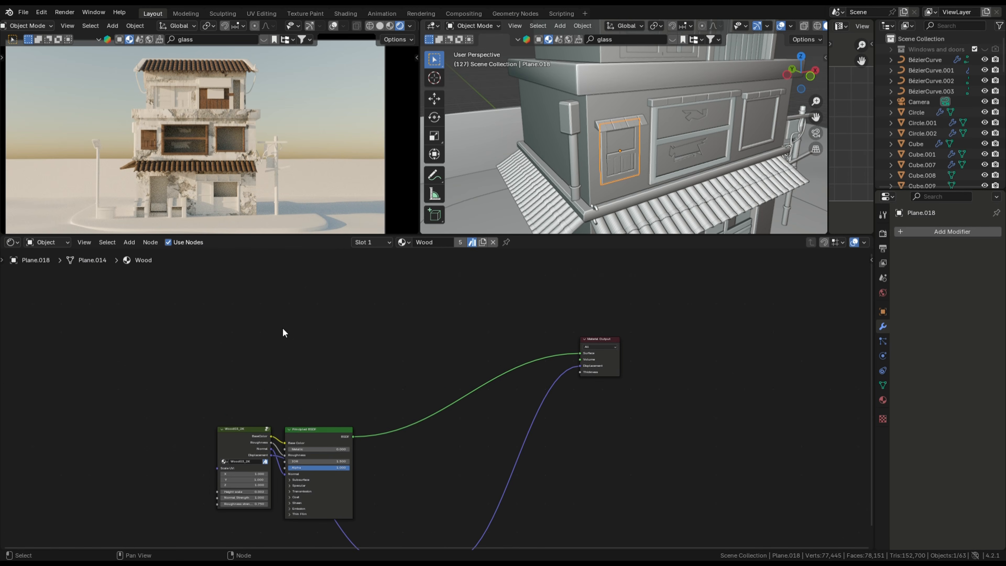
Add an Ambient Occlusion node and a Color Ramp node above the Wood03_2K group in the Wood material.
key(shift+a)
text(a)
key(Return)
click(193, 302)
key(shift+a)
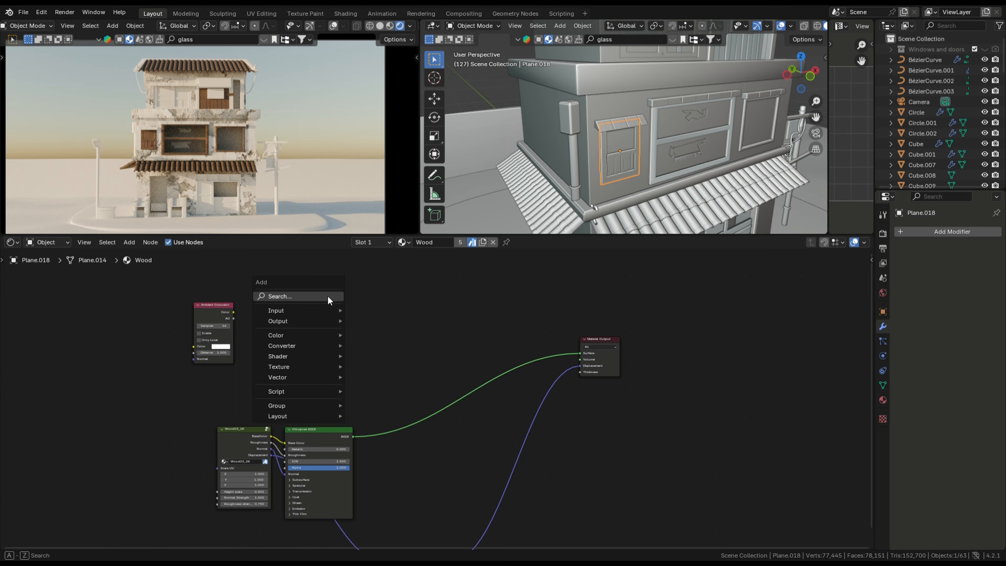
text(c)
key(Return)
click(302, 313)
Add a Mix Shader node between the Color Ramp and the Material Output.
key(shift+a)
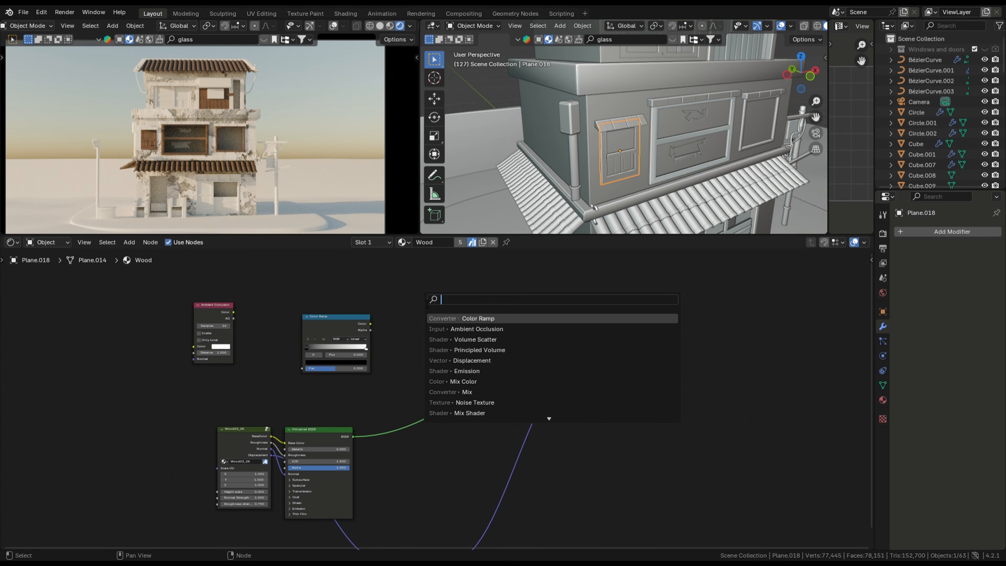
text(m)
click(443, 338)
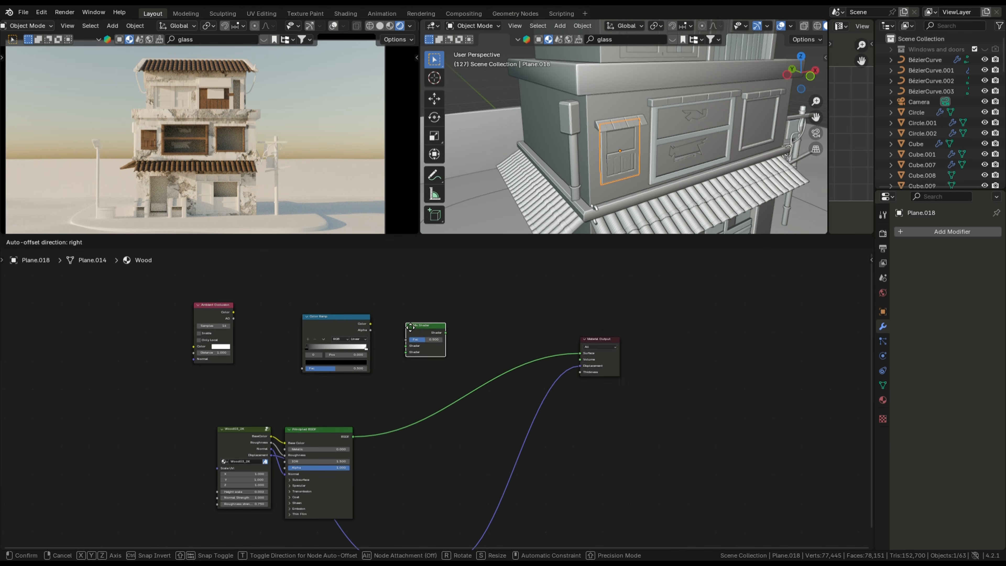
click(404, 323)
Wire the Ambient Occlusion colour through the Color Ramp into the Mix Shader factor, add the Principled BSDF as second shader, and output to Surface.
scroll(259, 308, up, 3)
scroll(180, 288, up, 1)
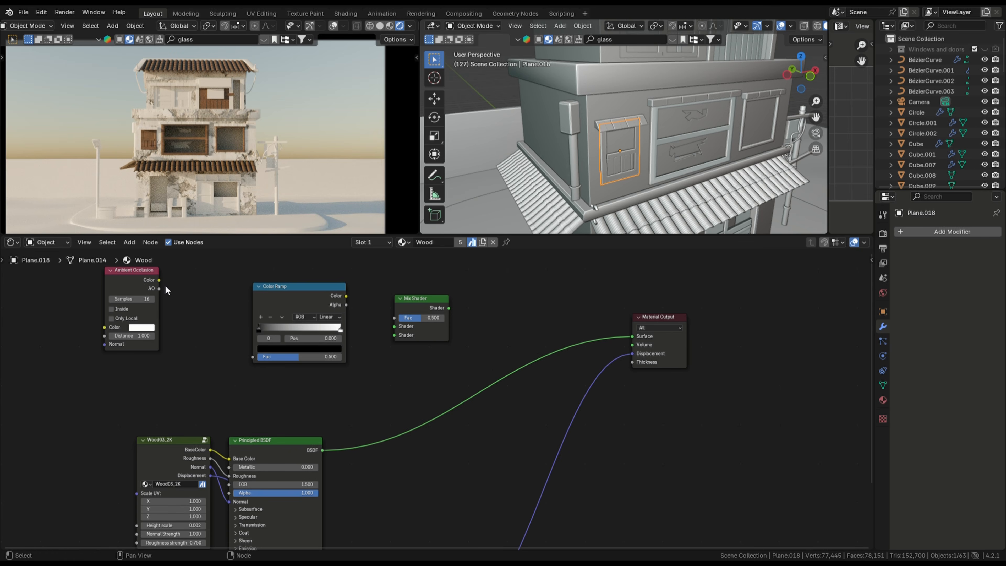
drag(160, 281, 253, 357)
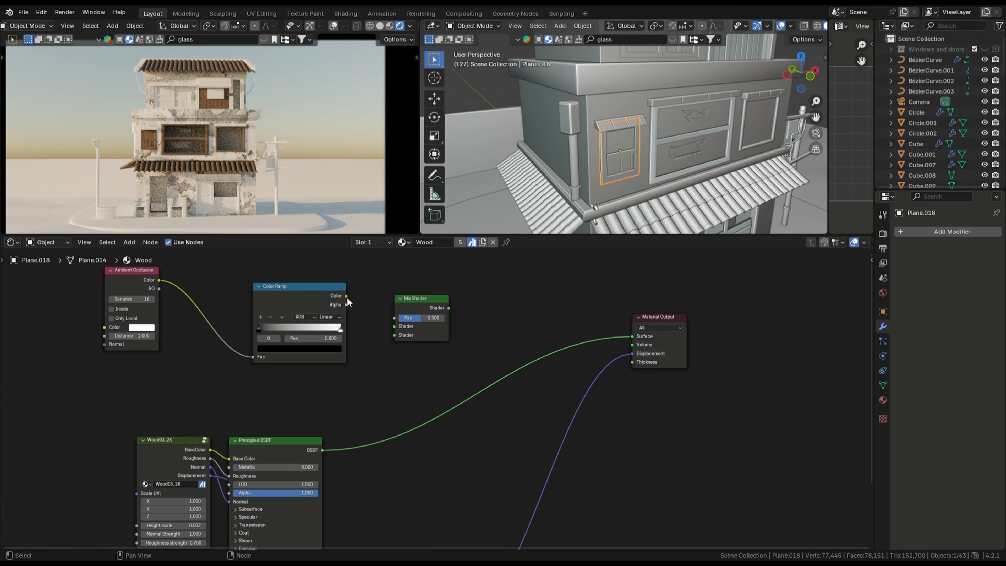
drag(346, 295, 633, 336)
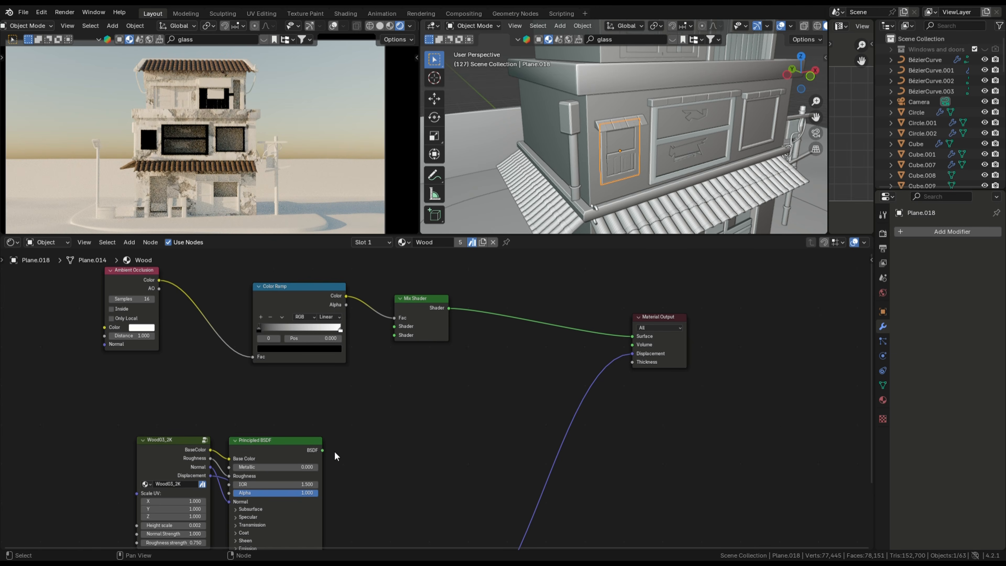
drag(392, 343, 392, 343)
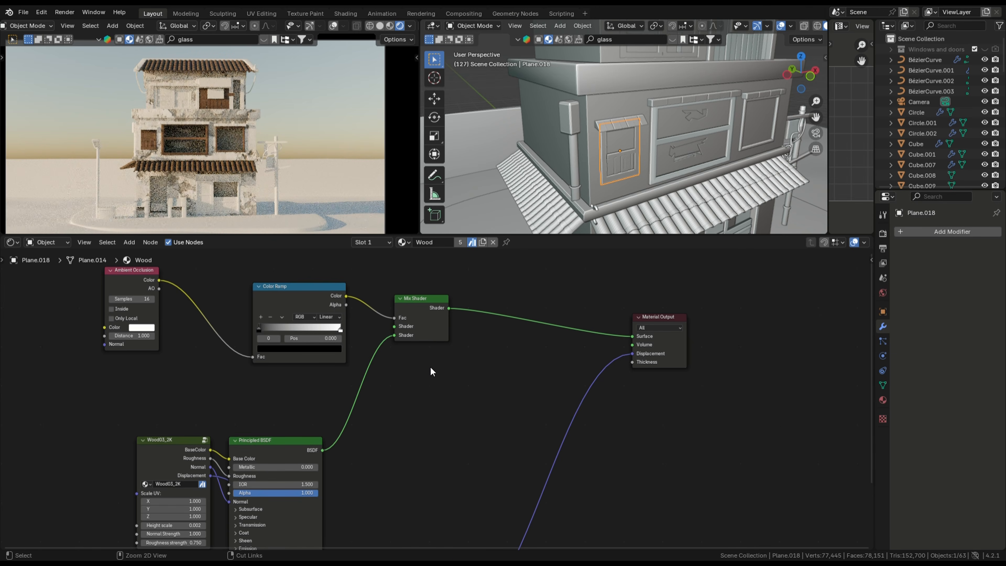
Move the Color Ramp's black stop to position 0.505 and save the file.
key(ctrl+s)
scroll(426, 369, up, 1)
drag(213, 312, 241, 311)
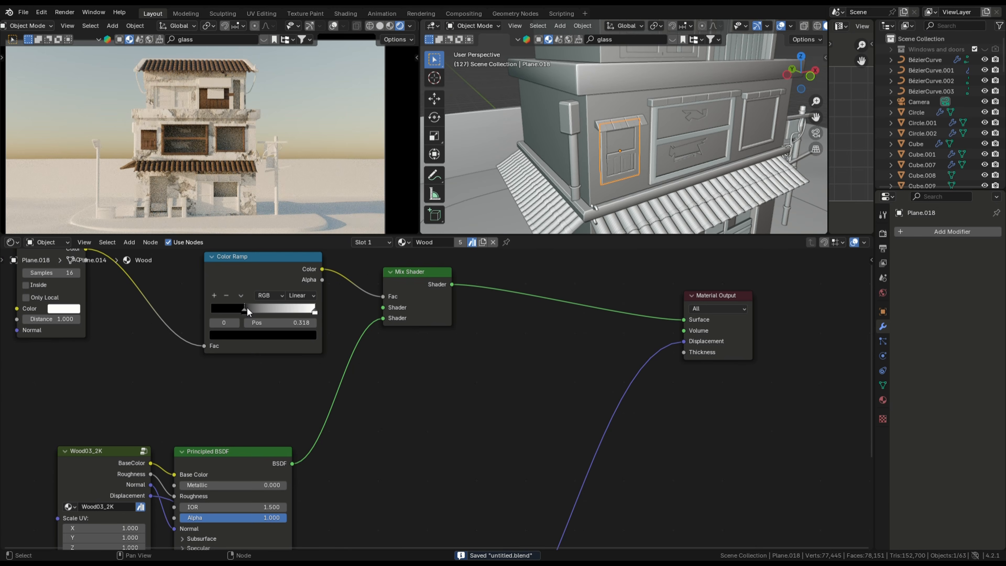
mouse_move(247, 308)
mouse_down()
mouse_move(291, 306)
mouse_move(215, 305)
mouse_move(264, 309)
mouse_up()
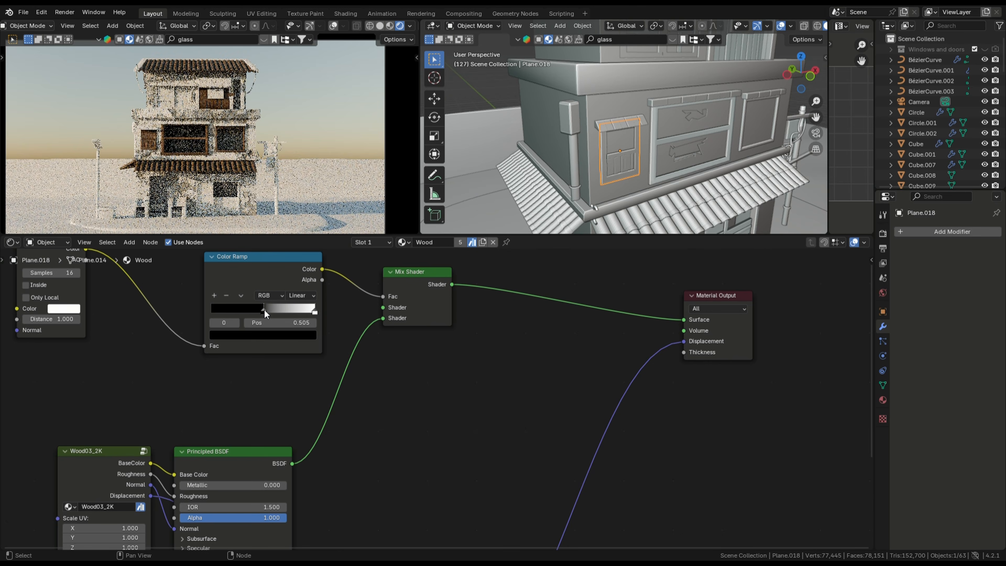
key(ctrl+s)
Try a different Distance on the Ambient Occlusion node and undo the change.
scroll(454, 369, up, 1)
middle_drag(458, 372, 424, 374)
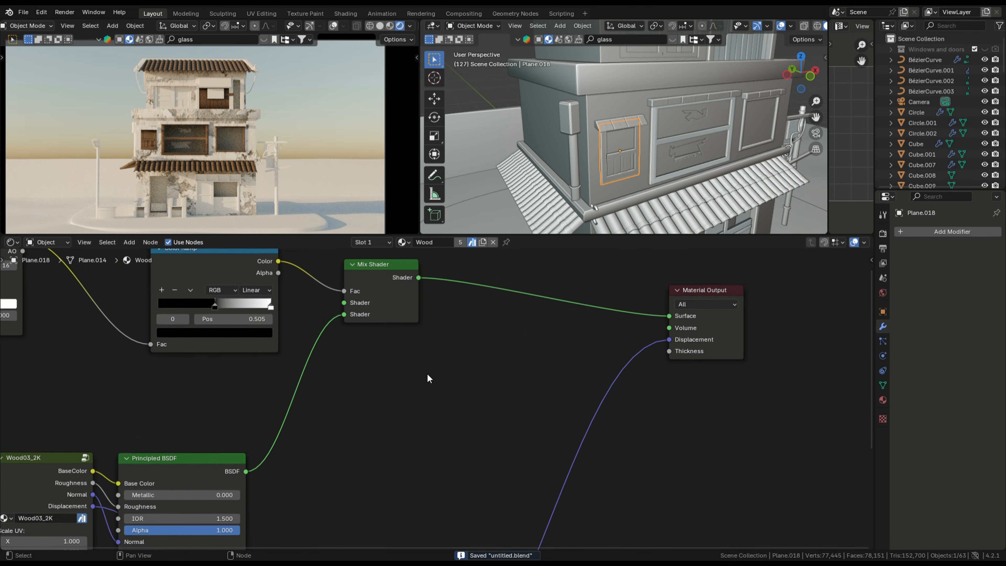
middle_drag(282, 381, 417, 397)
scroll(285, 383, up, 1)
drag(136, 327, 214, 327)
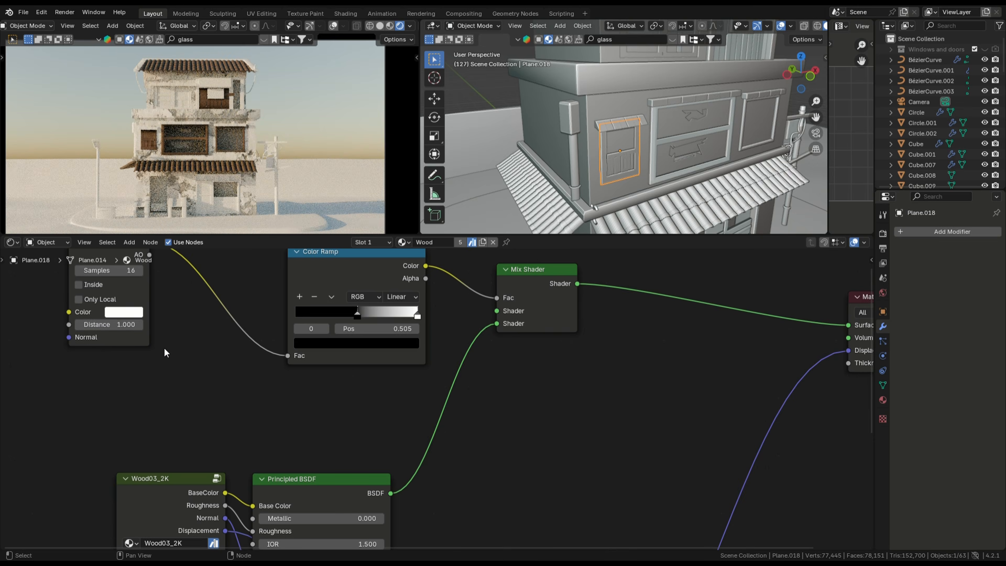
key(ctrl+z)
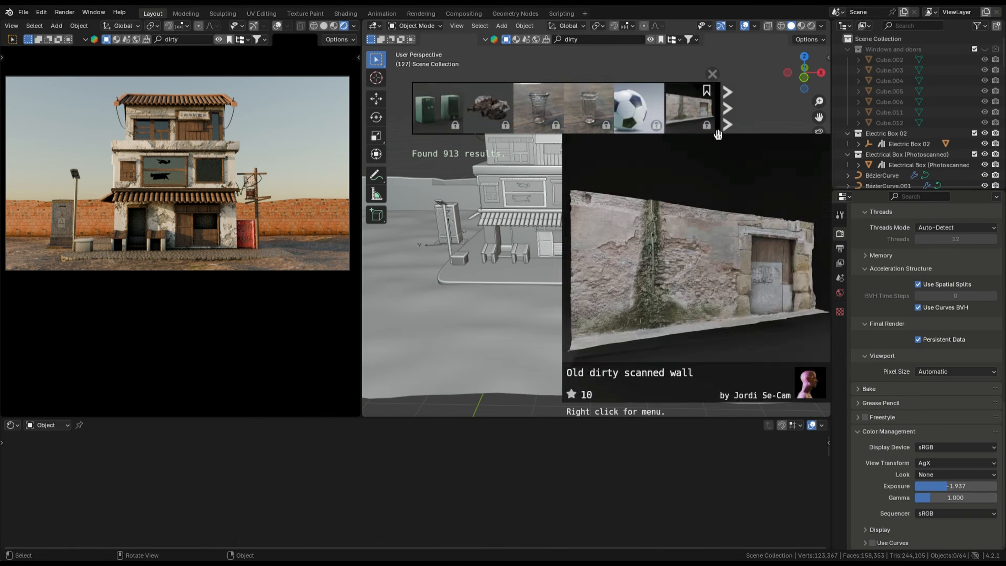
Rotate the small image plane beside the ground-floor shop window 7.26° about global Z and show the camera view in rendered shading.
key(r)
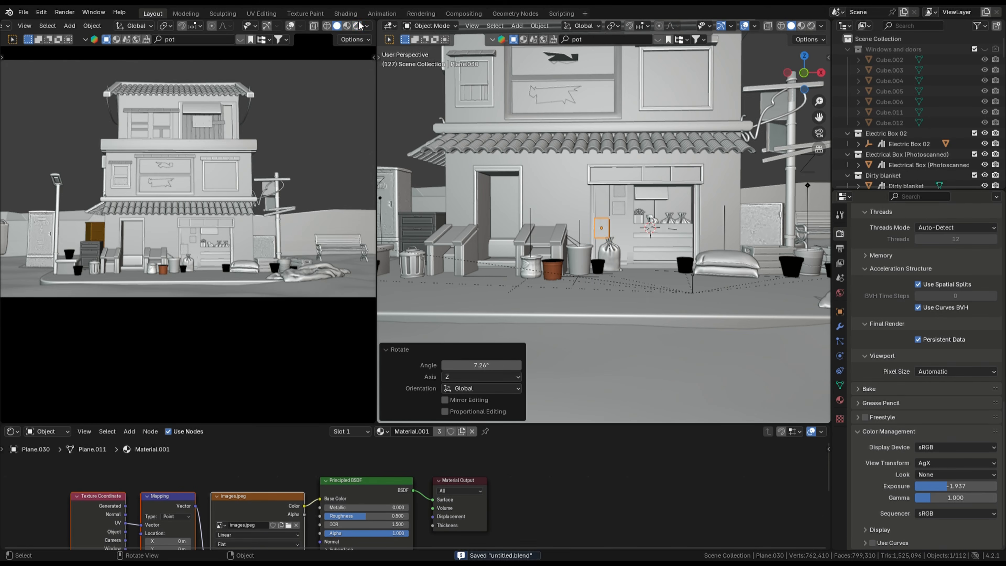
click(358, 26)
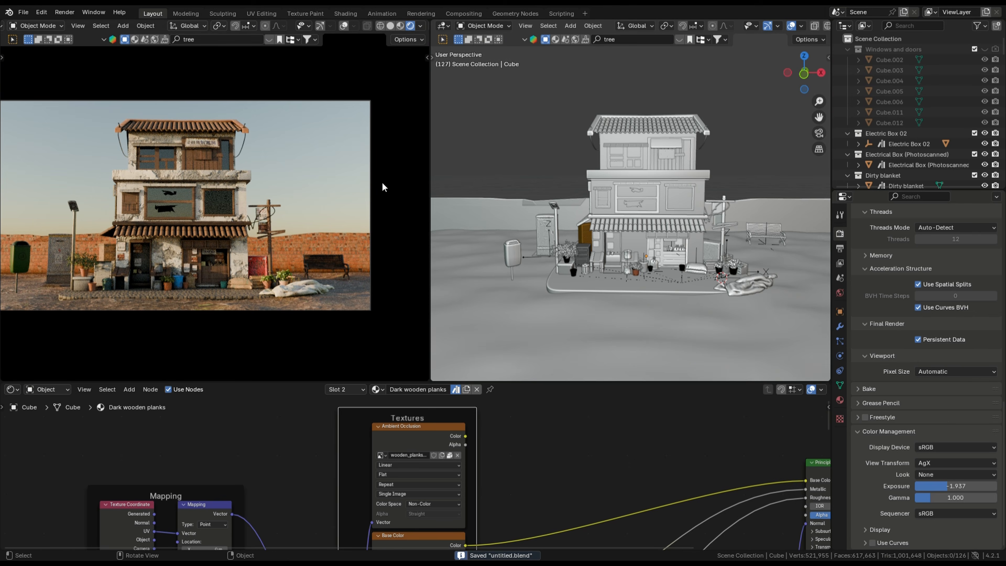
Select the house's main body and open the file operations.
click(41, 12)
mouse_move(33, 15)
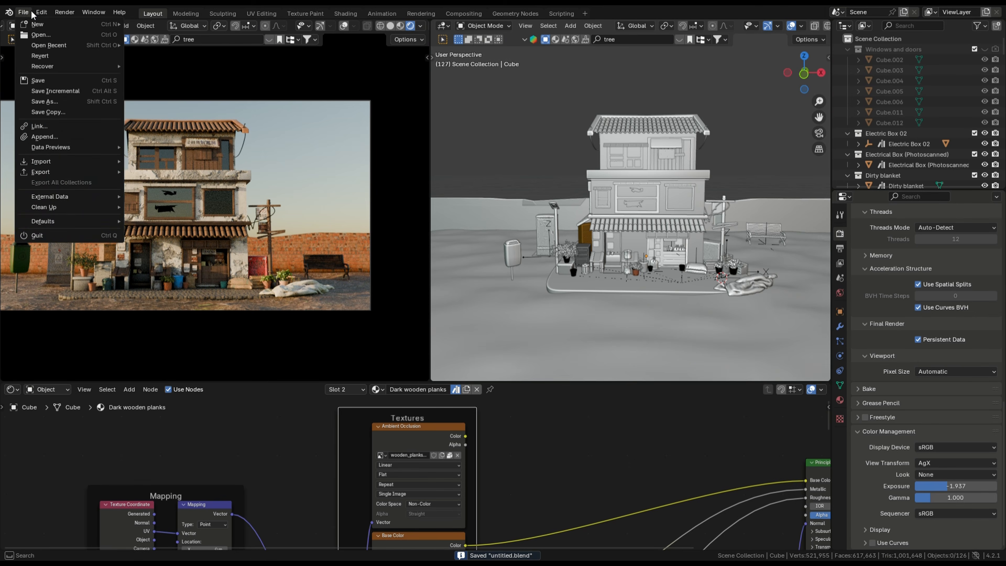
click(602, 167)
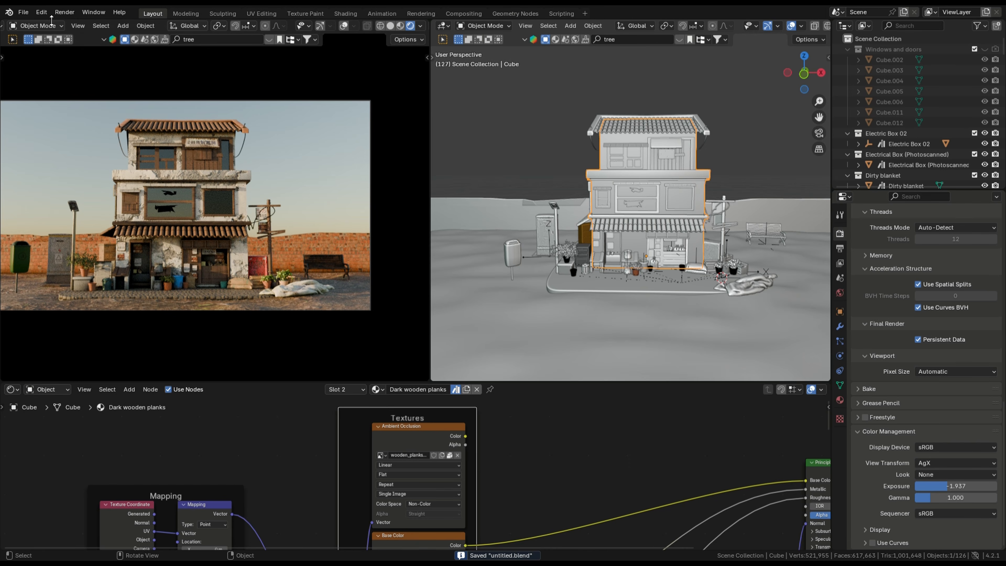
click(24, 12)
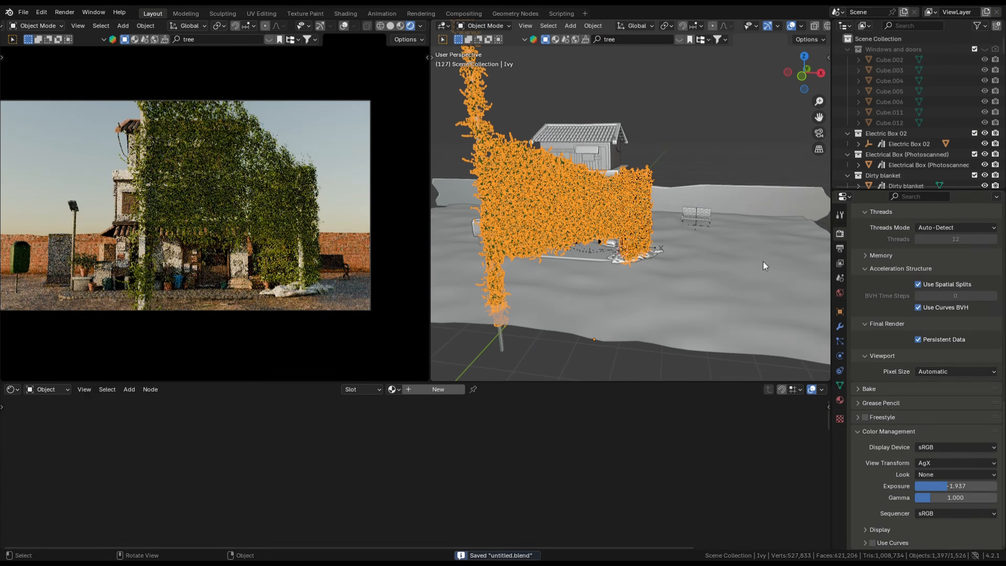
Set the target collection of the ivy's Ivy_Generator modifier to house.
click(839, 326)
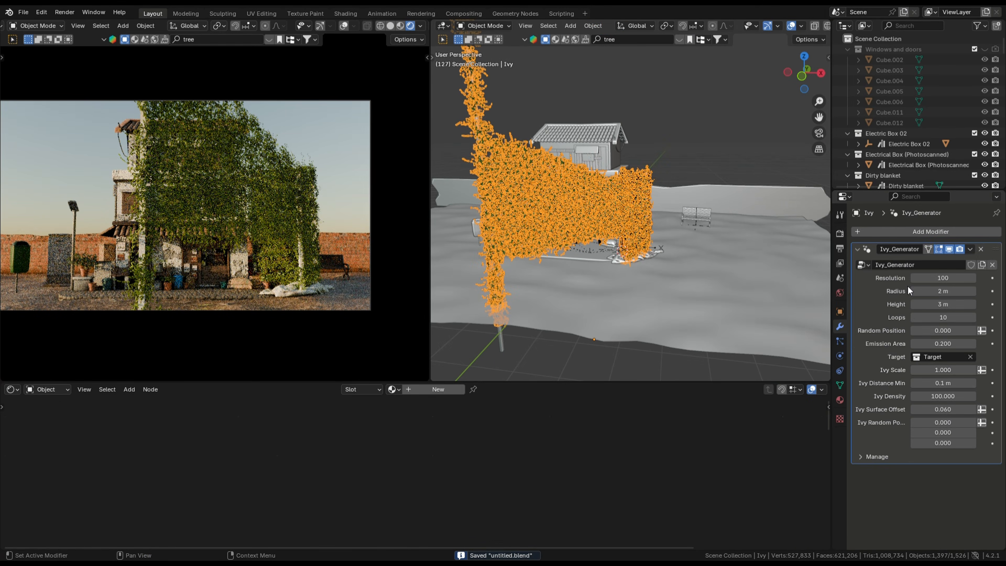
click(917, 357)
key(ctrl+BackSpace)
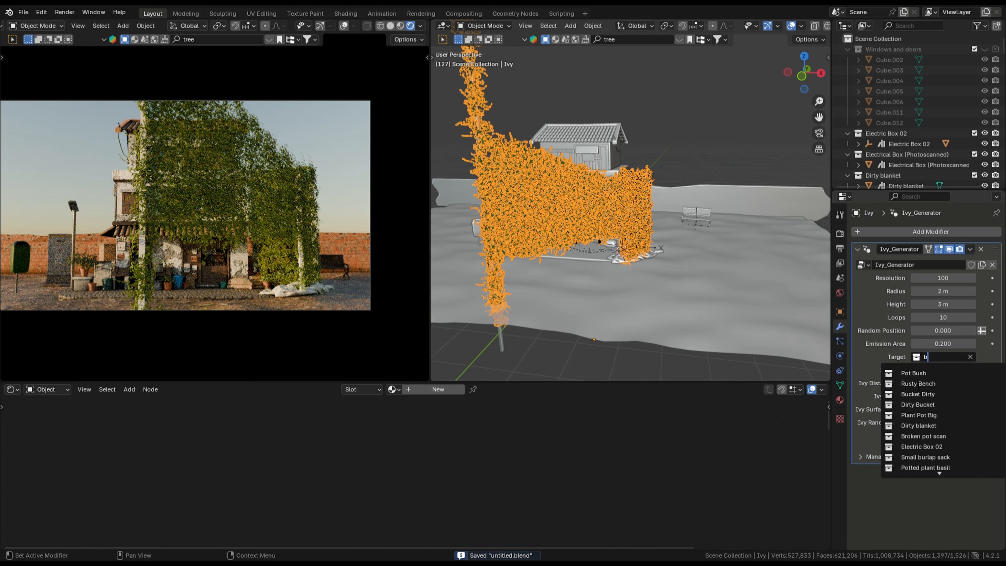
text(b)
key(BackSpace)
text(houi)
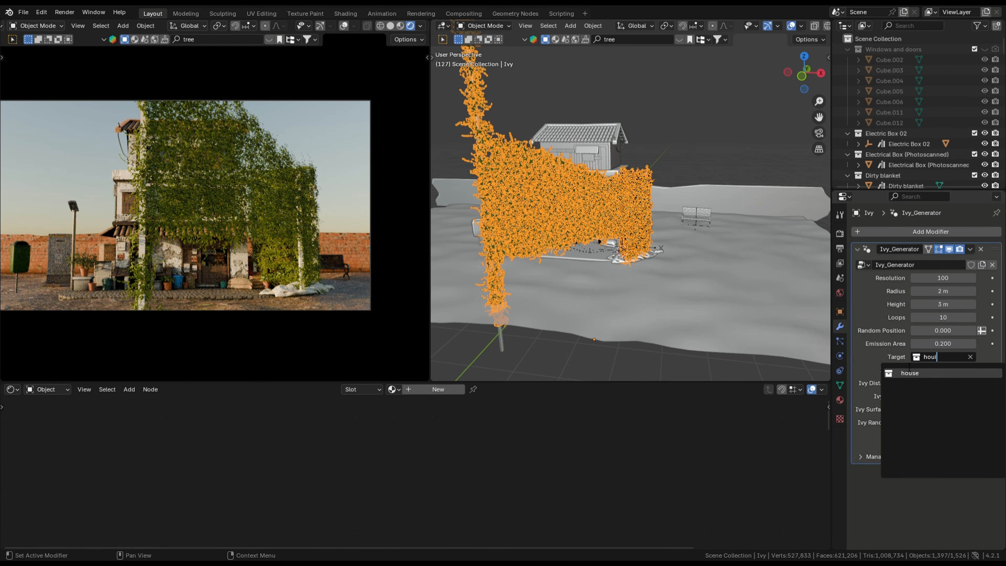
key(Return)
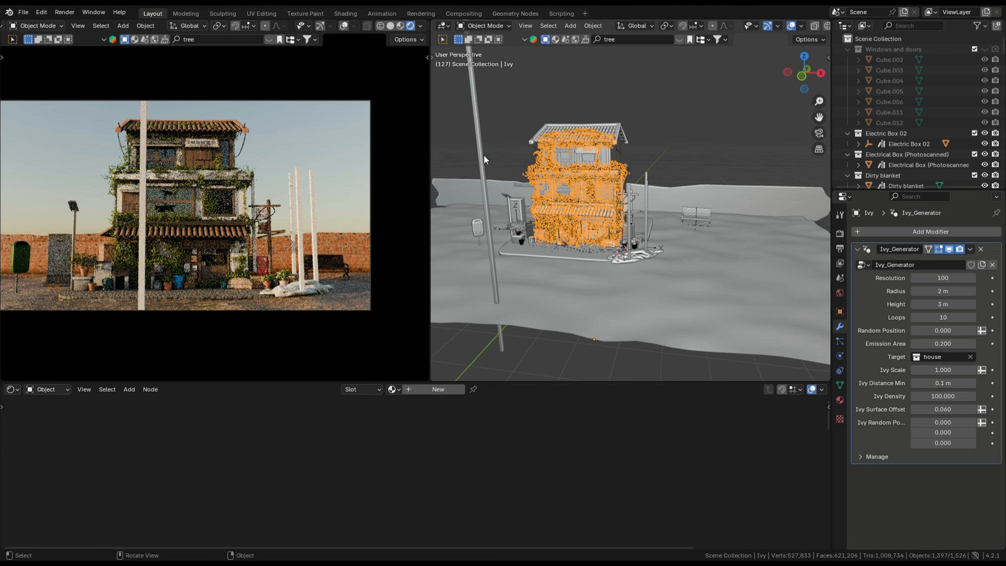
Delete the tall poles standing around the house and save the file.
key(Delete)
middle_drag(642, 200, 606, 195)
key(ctrl+s)
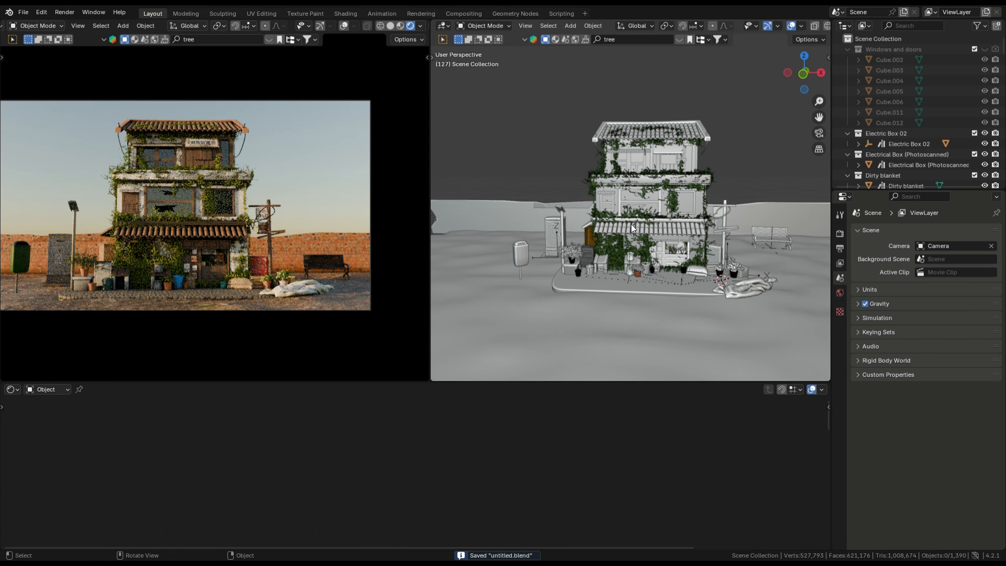
Raise the ivy generator and shift it about -5.08 m in X, -0.35 m in Y and 0.42 m in Z to the house's upper corner.
key(ctrl+z)
key(g)
key(z)
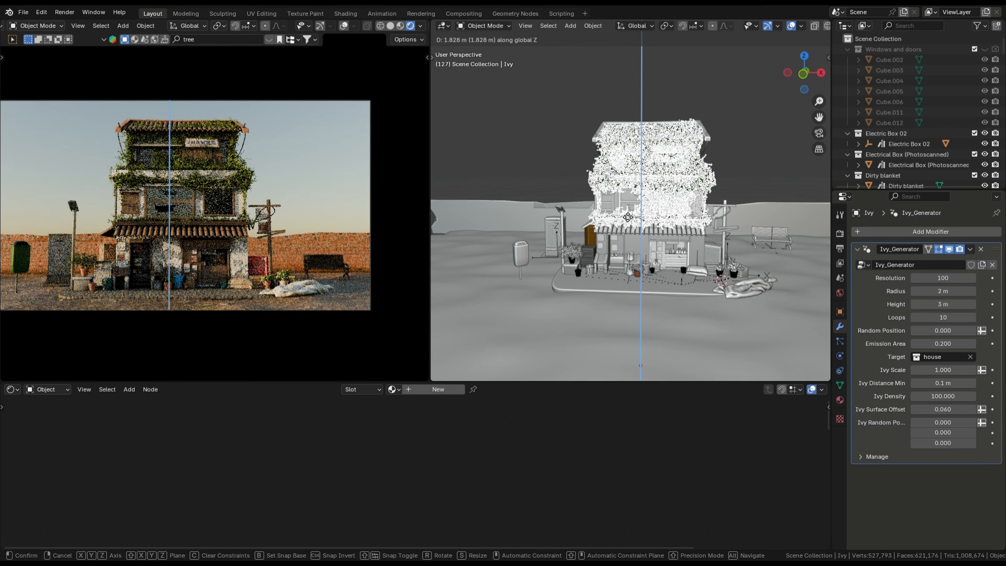
click(626, 216)
key(g)
click(585, 203)
middle_drag(585, 203, 595, 199)
scroll(595, 199, up, 1)
Place a linked duplicate of the ivy about 9.57 m along X, lower it, and adjust its X position on the opposite side of the house.
key(alt+d)
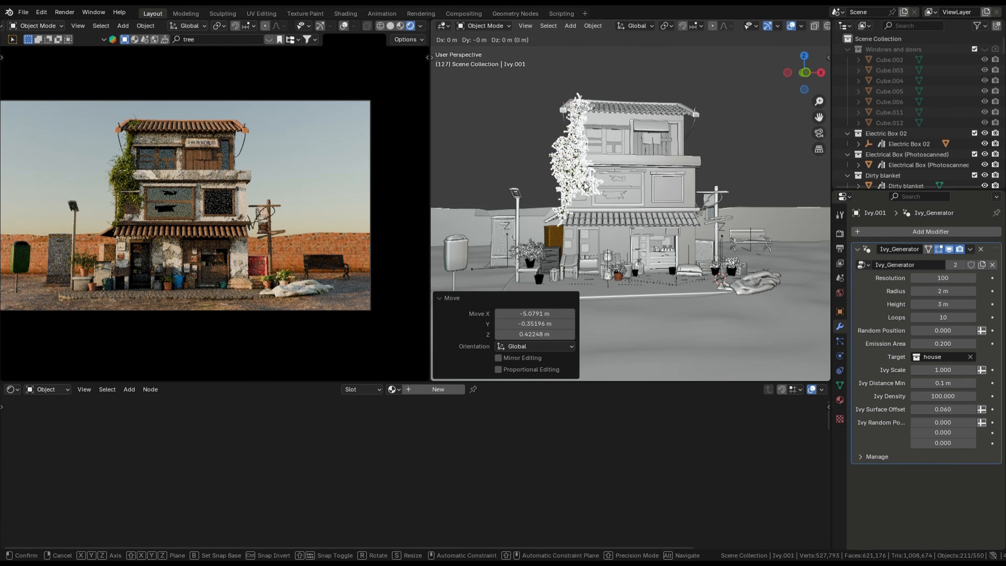
key(x)
key(g)
key(z)
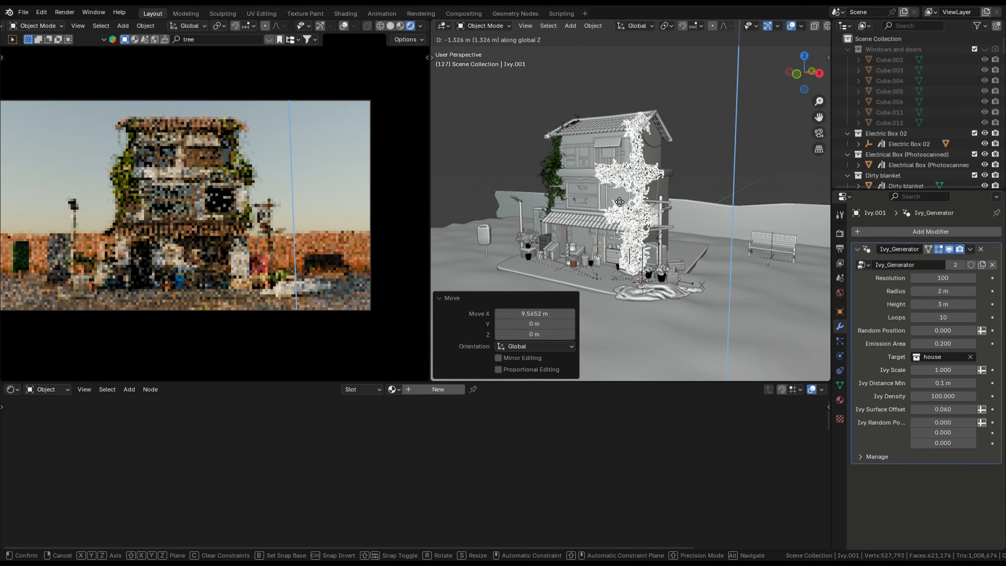
click(685, 186)
key(g)
key(x)
click(616, 169)
Duplicate the second ivy and try moving it about -2.93 m along X and vertically over the ground-floor front.
middle_drag(616, 169, 680, 158)
key(shift+d)
right_click(680, 159)
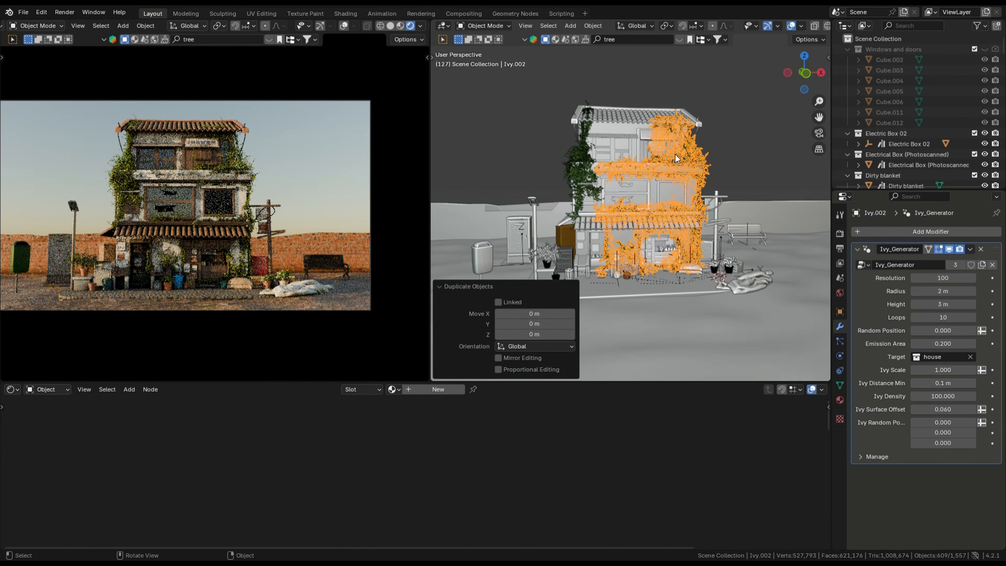
key(g)
key(z)
click(713, 142)
key(g)
key(z)
click(656, 313)
key(g)
key(x)
click(578, 296)
key(g)
key(z)
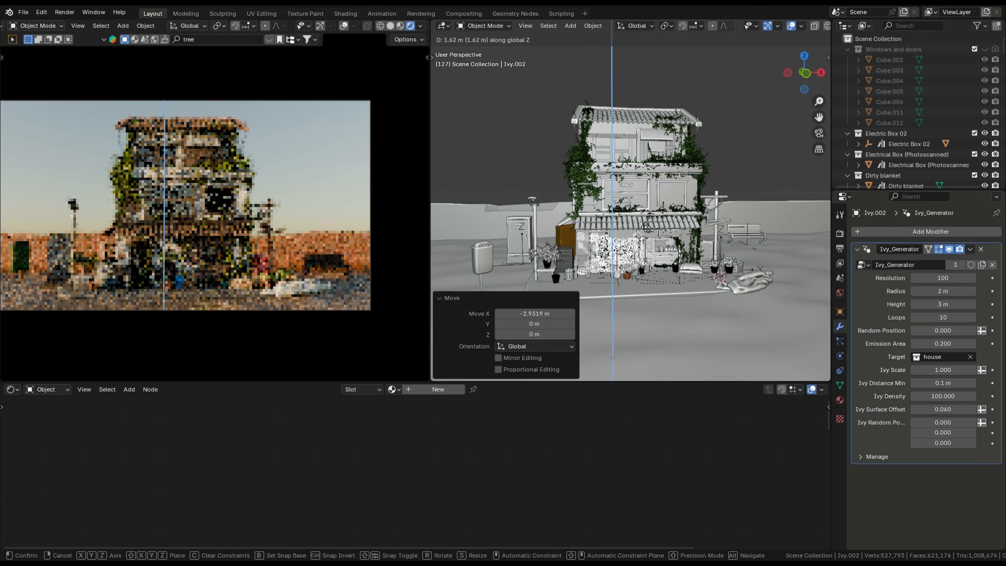
click(571, 190)
Try scaling the third ivy to 0.279 at another height and delete it.
key(s)
click(594, 206)
key(g)
key(z)
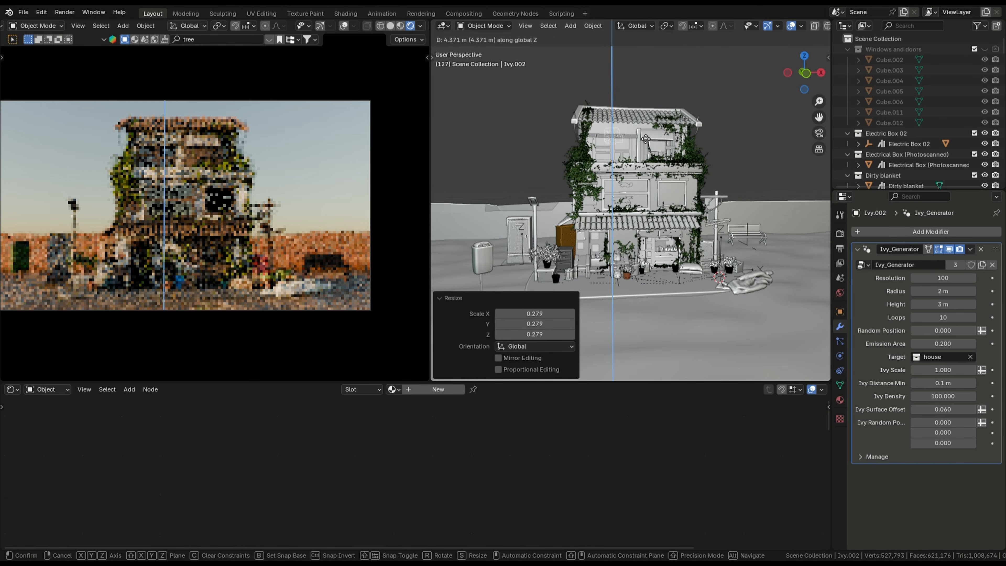
click(649, 222)
key(Delete)
Save the file with the two ivy growths on the house.
key(ctrl+s)
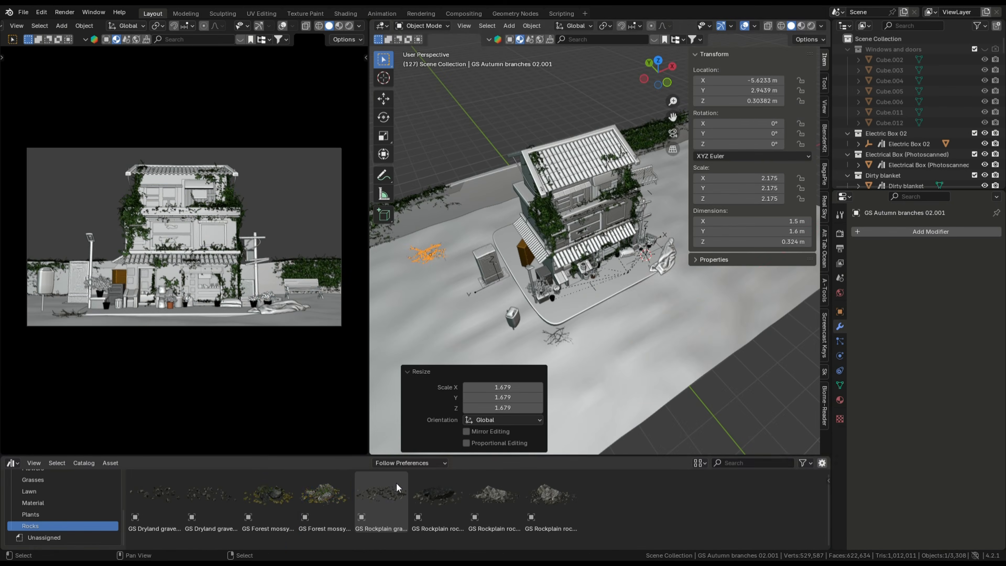
Resize the ground debris asset placed near the house.
key(s)
click(665, 276)
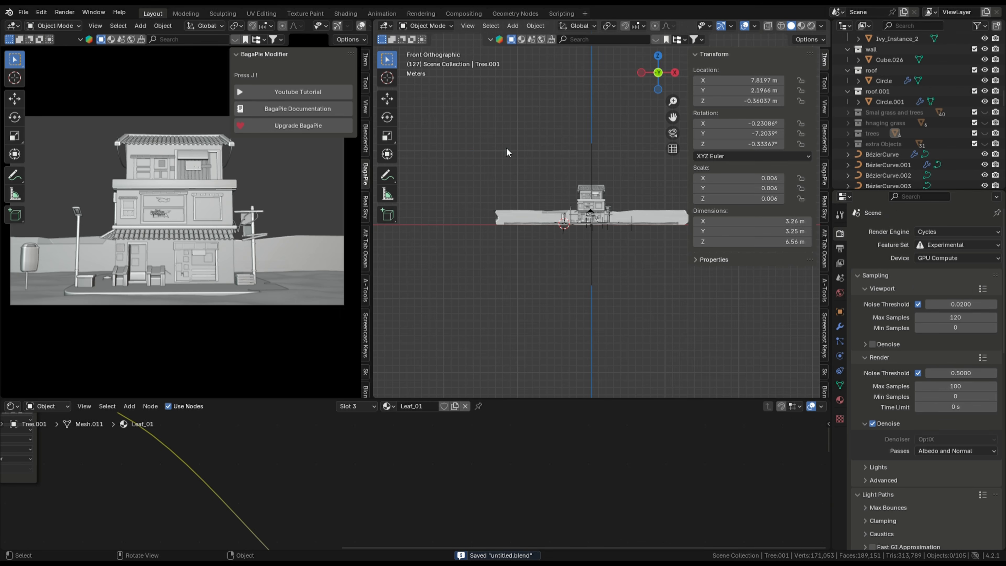
shift+middle_drag(596, 153, 546, 185)
key(shift+a)
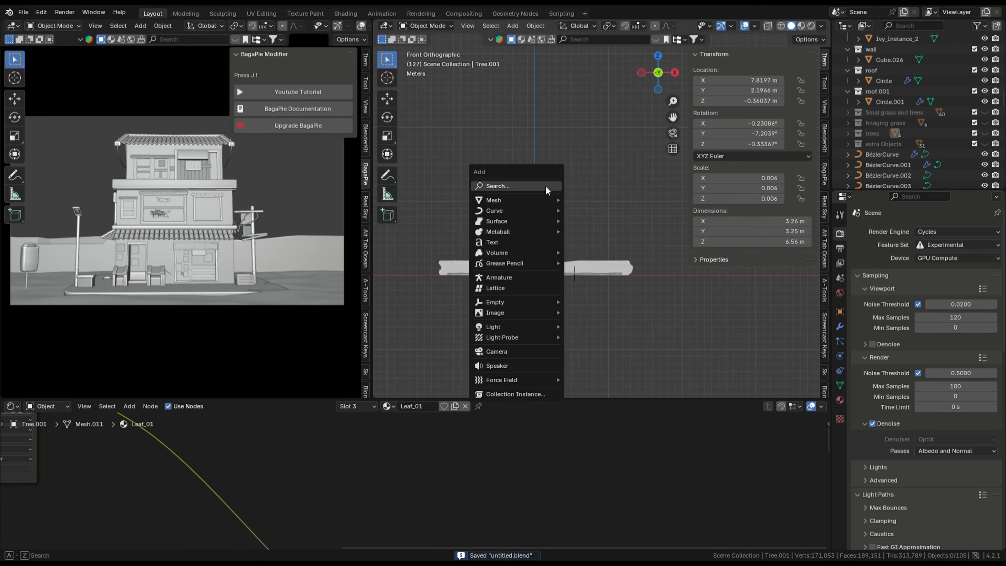
mouse_move(518, 199)
click(598, 199)
key(s)
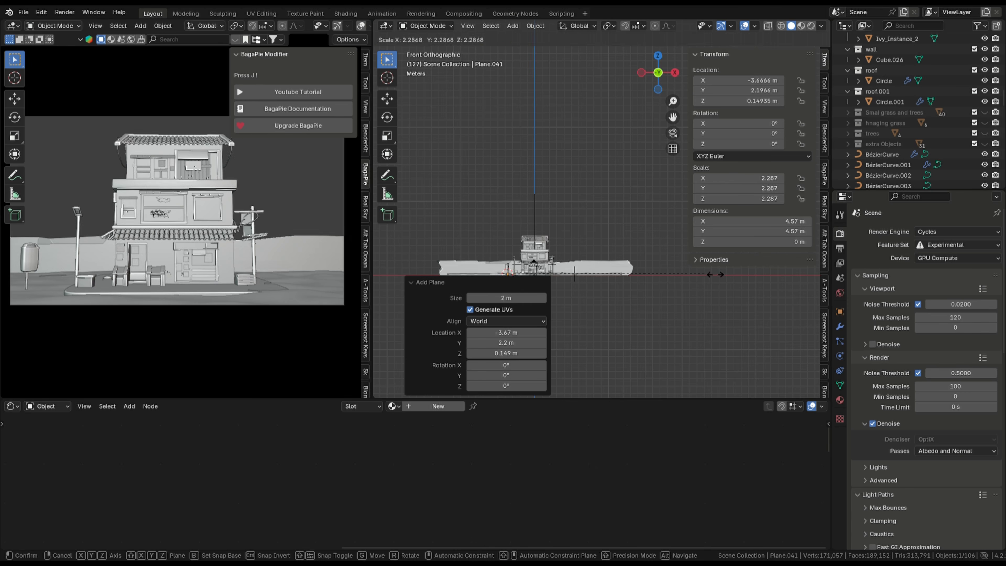
key(Escape)
key(ctrl+z)
Add the ow_clouds_2.jpg image as a mesh plane and scale it uniformly to about 12.773.
key(shift+a)
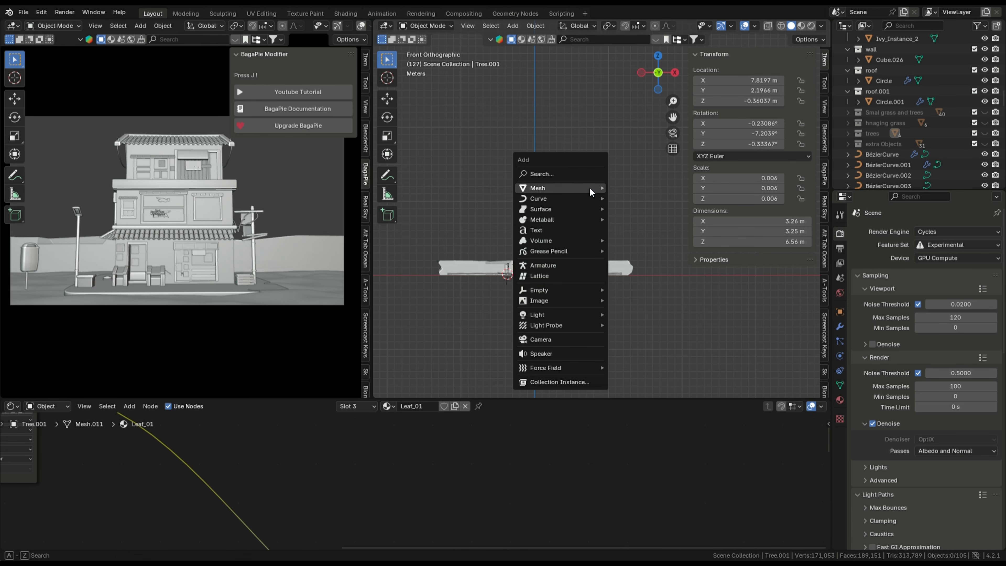
mouse_move(568, 303)
click(624, 321)
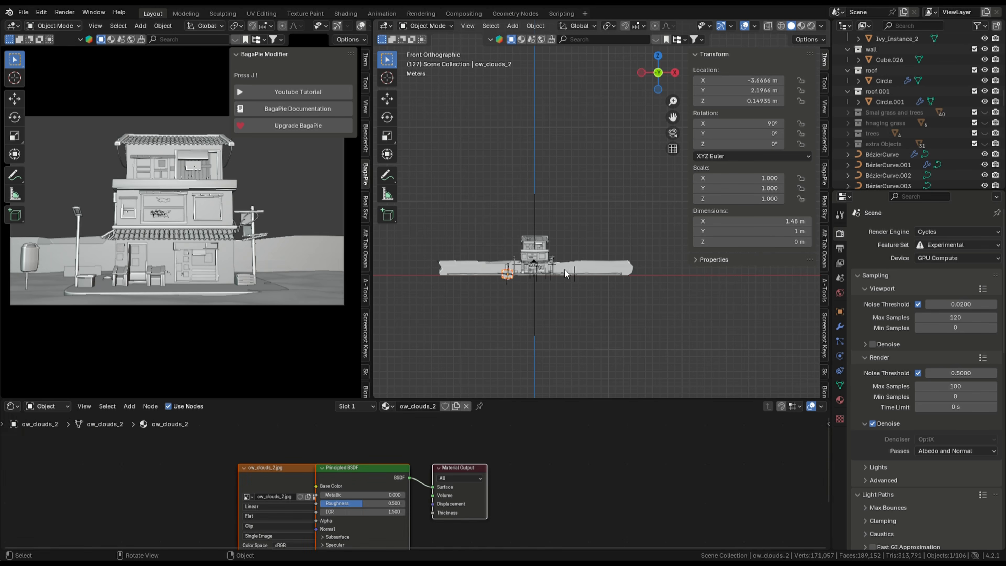
key(s)
click(669, 269)
key(s)
click(682, 267)
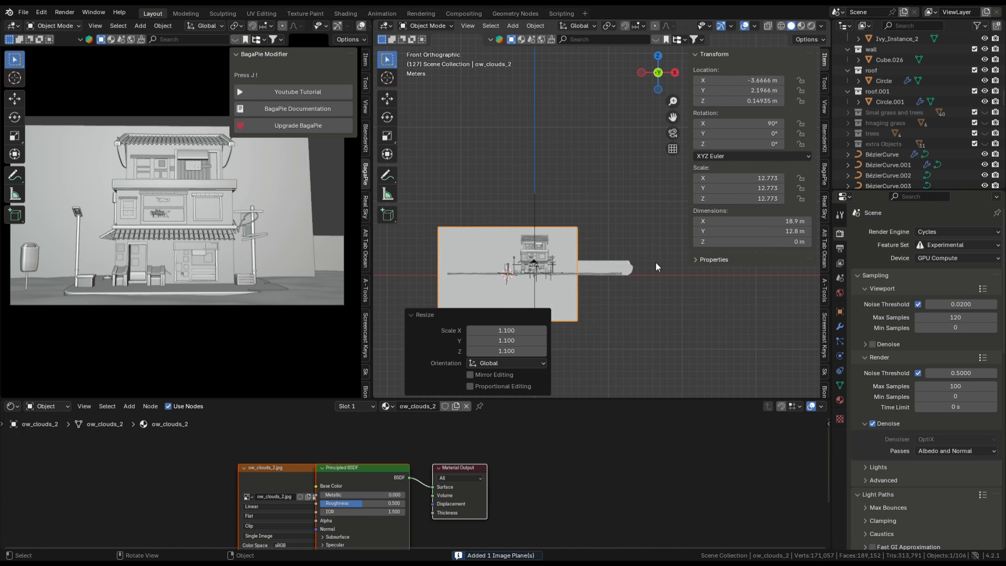
Centre the cloud plane behind the house at about X 0.53 m and Z 4.55 m, scaling it uniformly to about 11.855.
key(g)
key(x)
key(z)
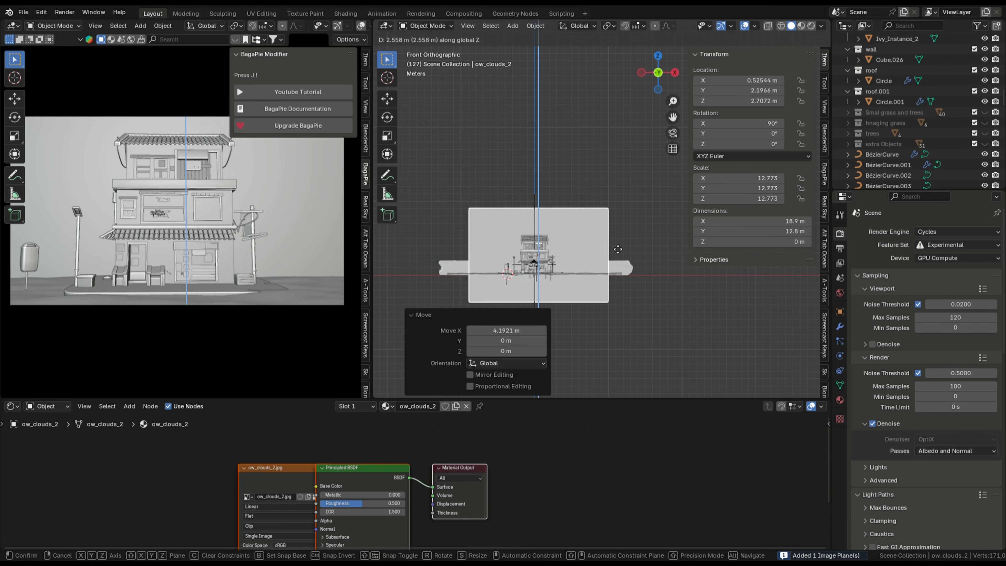
click(630, 252)
key(s)
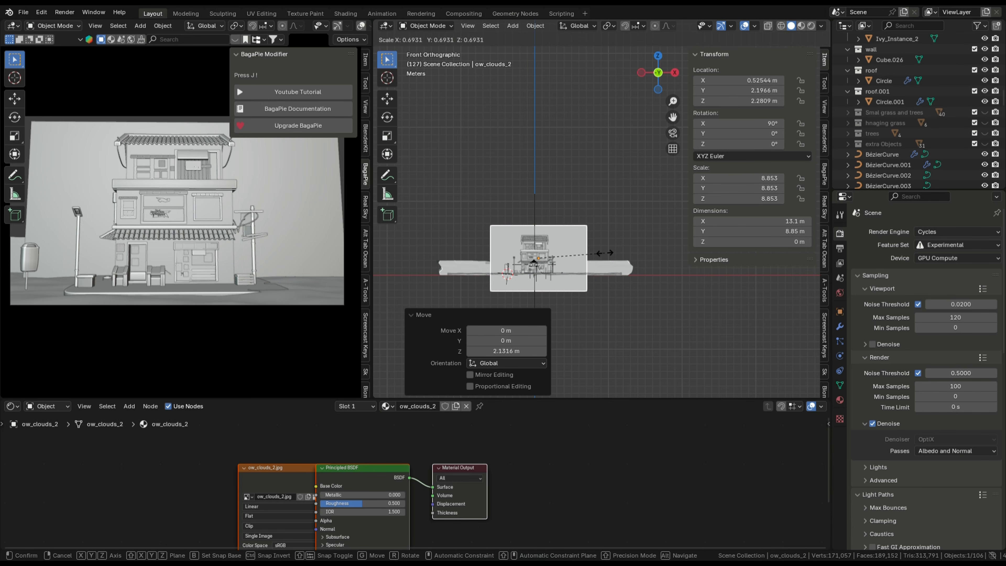
click(599, 267)
key(g)
key(z)
click(590, 267)
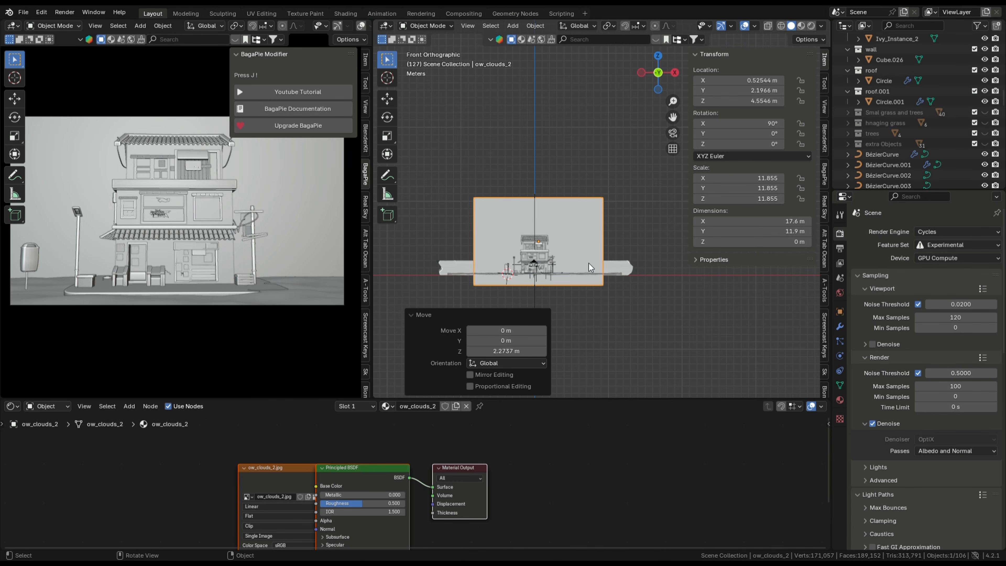
Enlarge the cloud plane to about 61 by 26.9 m and place it far behind the house at about Y 40.89 m, Z 14.6 m.
key(s)
key(z)
click(615, 239)
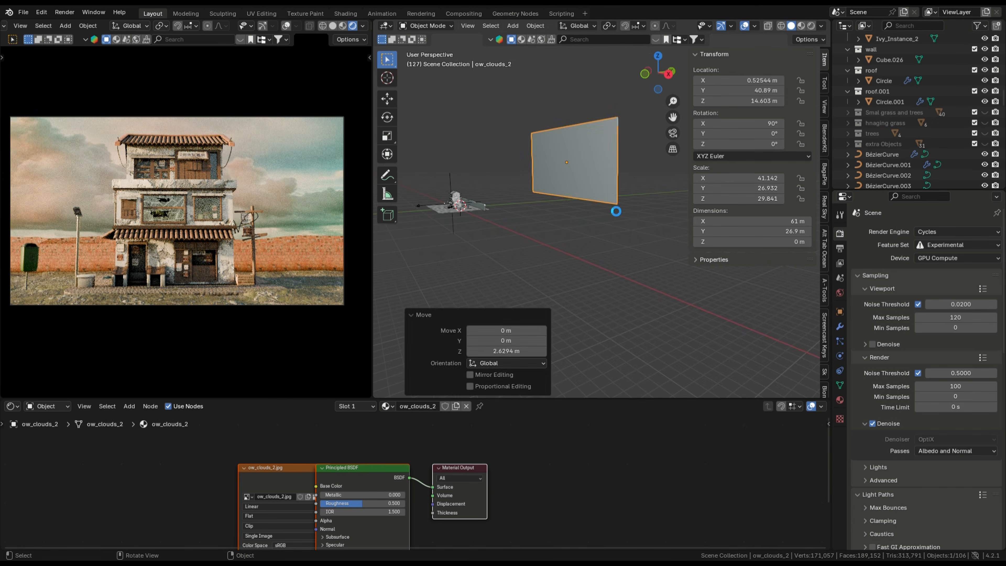
click(544, 202)
Add a cube, size it to about 40.1 by 11.4 by 11.4 m, and place it behind the house at about Y 8.17 m.
middle_drag(543, 201, 670, 220)
scroll(601, 228, down, 3)
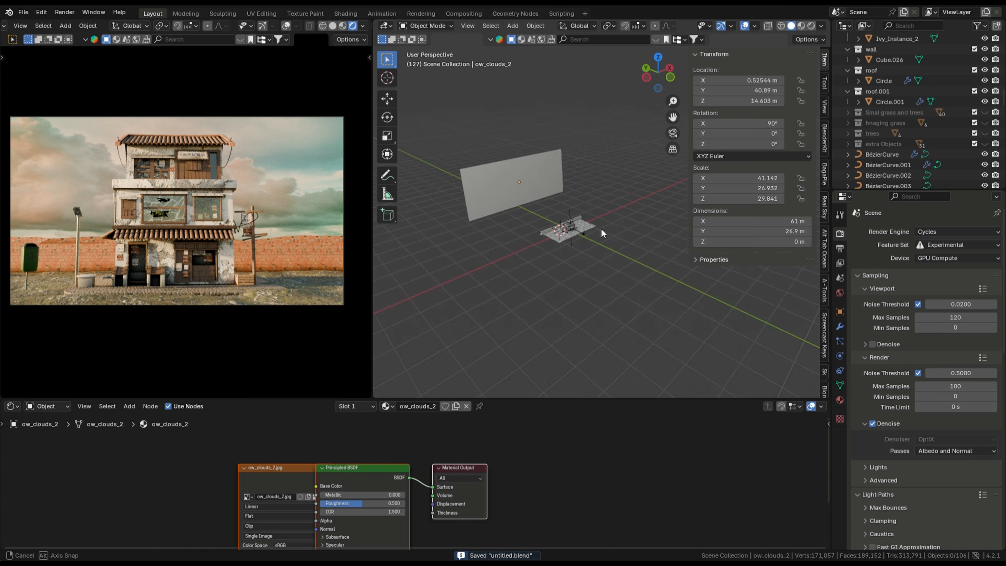
middle_drag(601, 228, 581, 187)
key(shift+a)
mouse_move(538, 75)
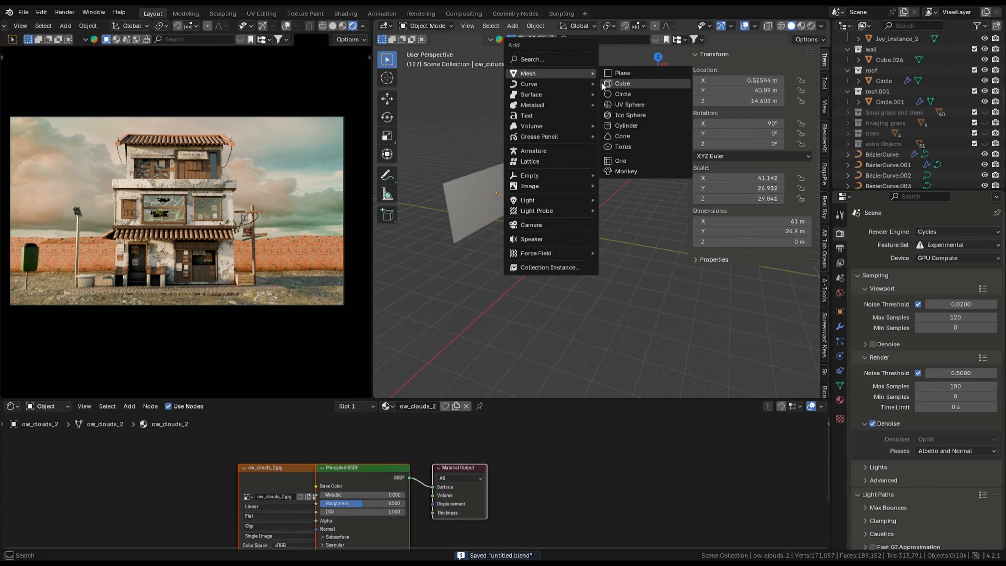
click(618, 83)
key(s)
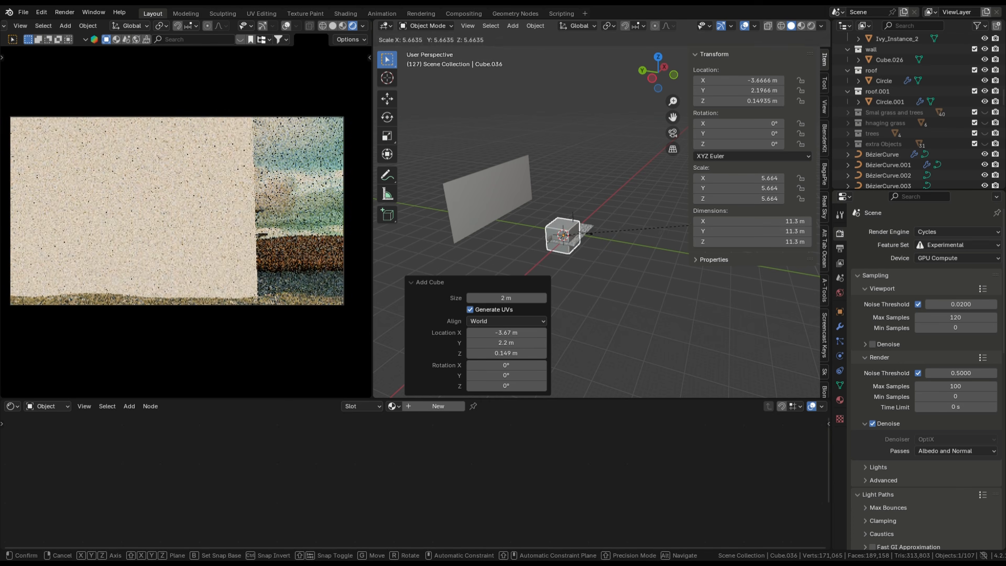
click(669, 243)
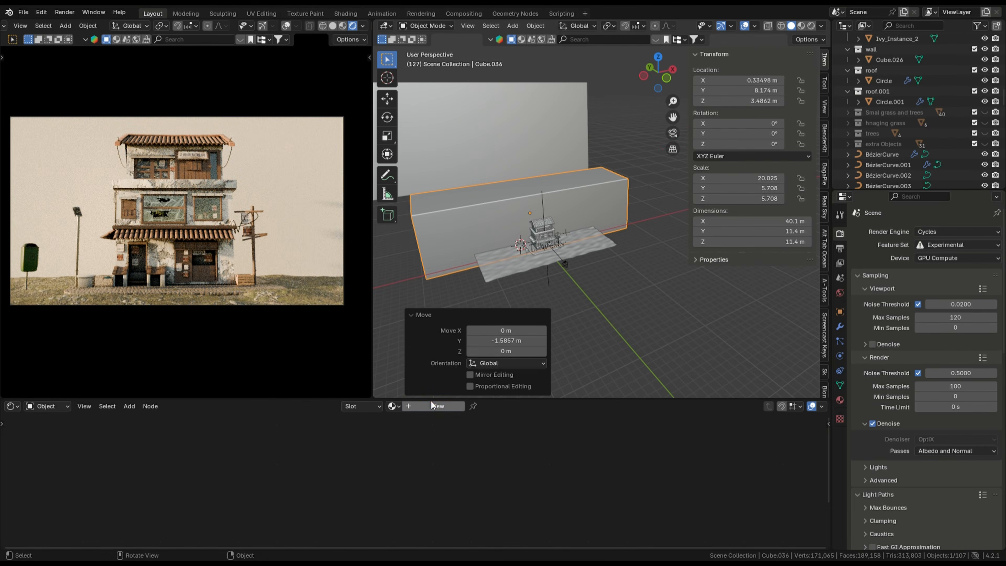
Give the cube a new material, replacing its Principled BSDF with a Volume Scatter node linked to the output's Volume socket.
click(438, 406)
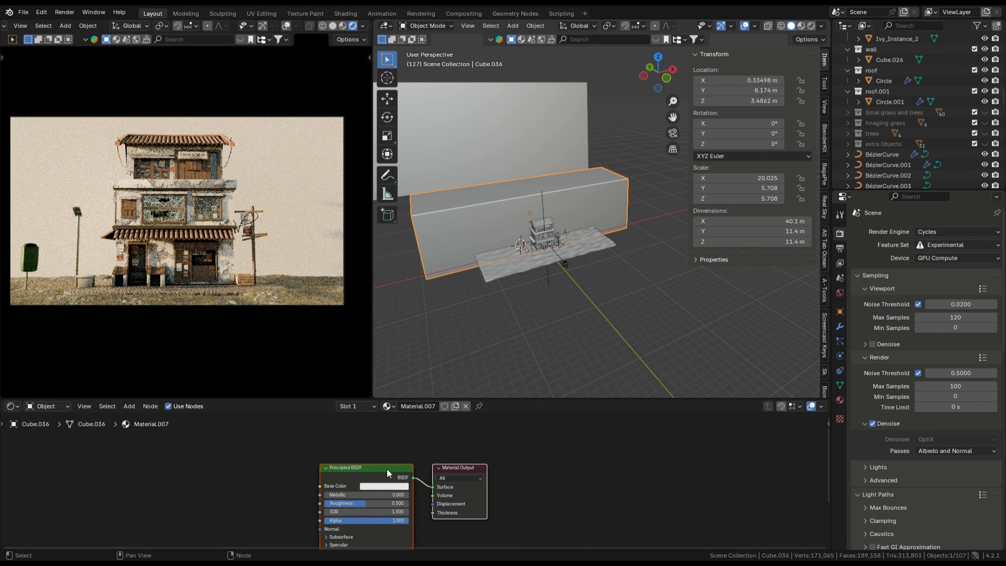
key(x)
key(shift+a)
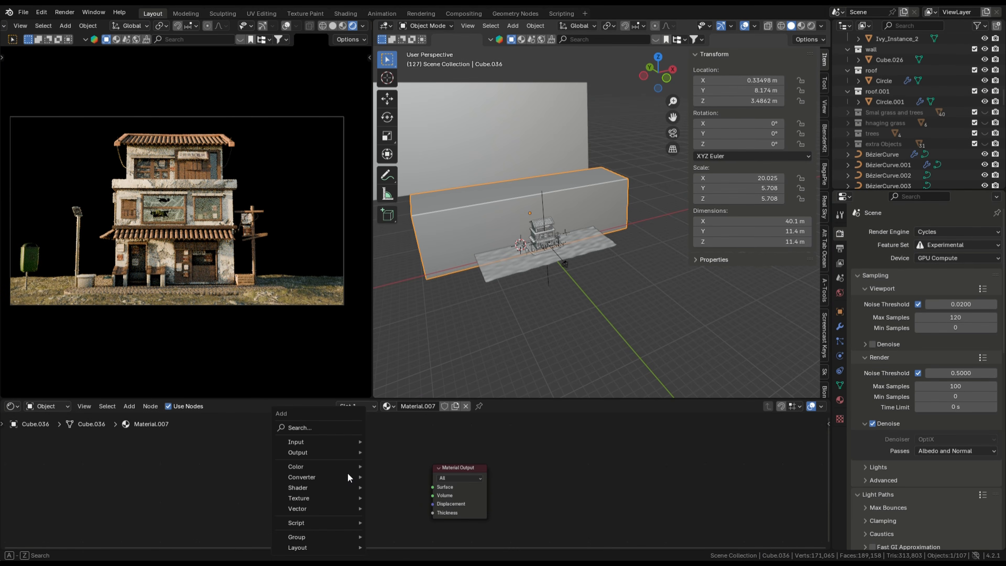
click(319, 428)
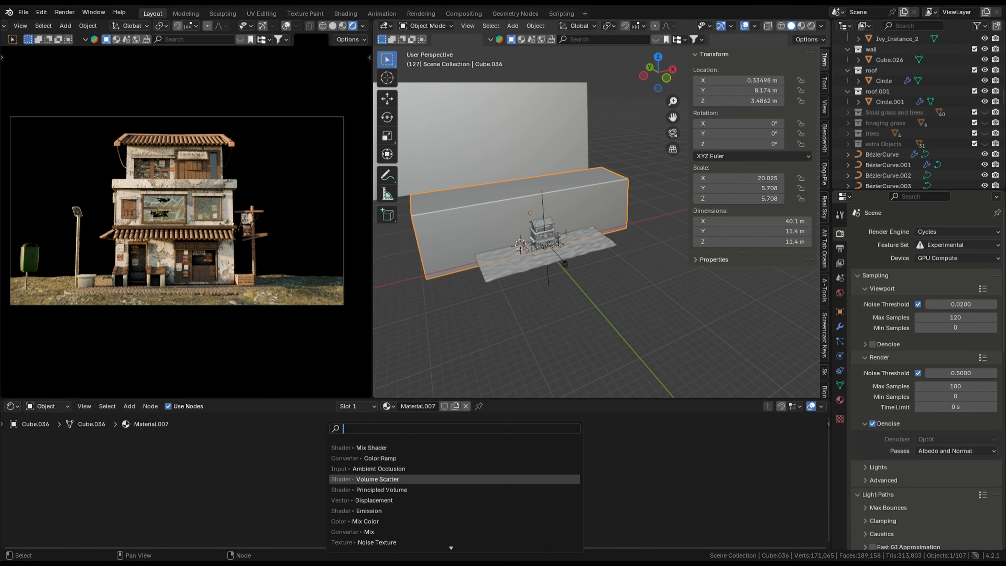
click(390, 479)
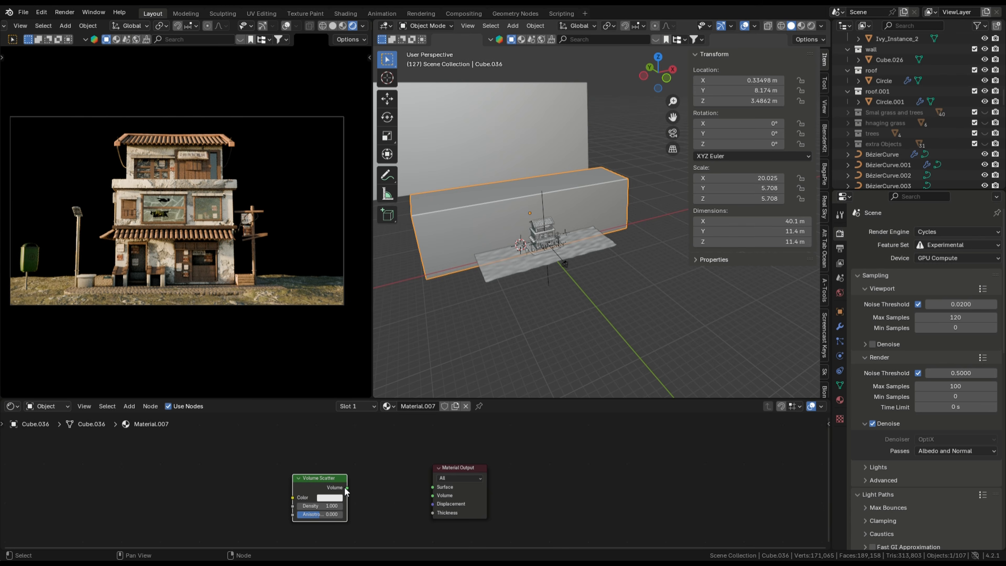
drag(347, 488, 432, 495)
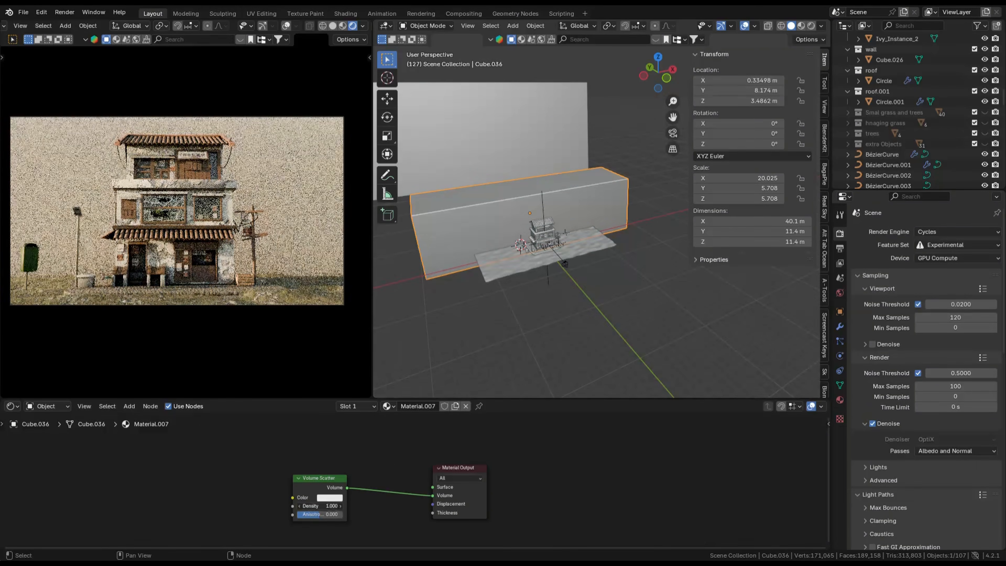
Set the Volume Scatter density of the cube's material to 0.002.
click(332, 507)
text(0.002)
key(Return)
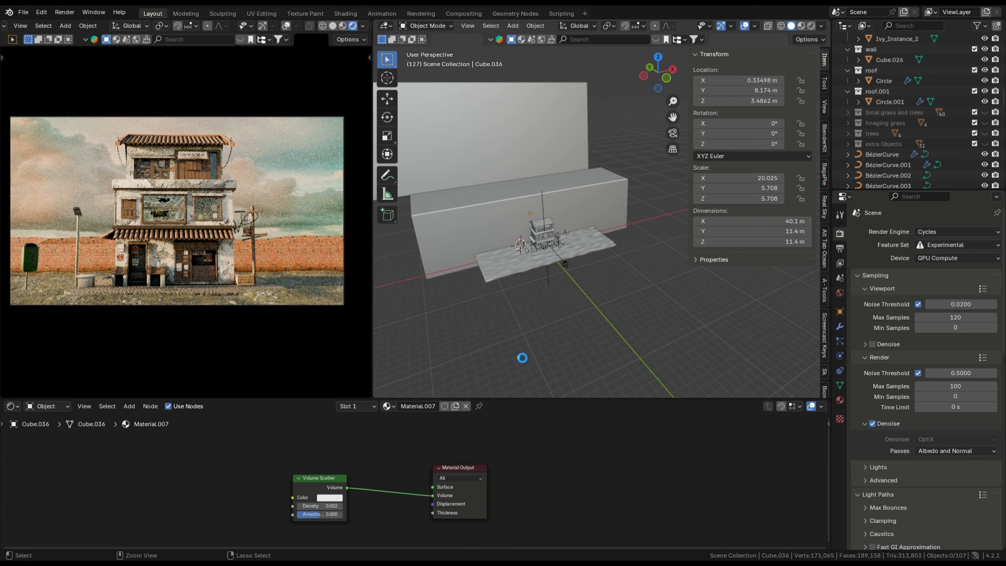
Save the file and toggle the viewport visibility of the small grass and trees collection.
key(ctrl+s)
middle_drag(628, 294, 595, 269)
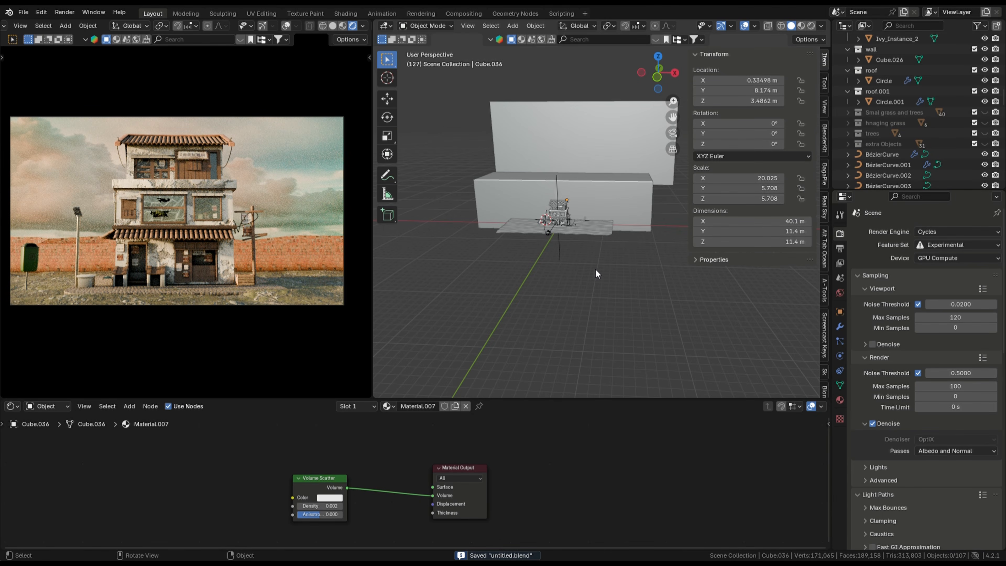
click(984, 113)
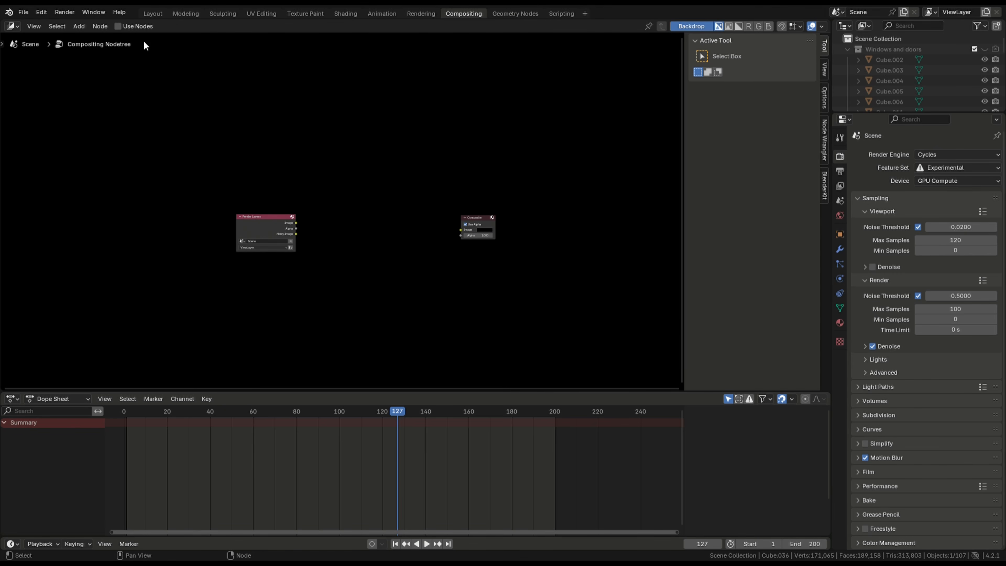
Enable compositing nodes, add a Viewer node, and feed the Render Layers image into both the Composite and Viewer nodes.
key(n)
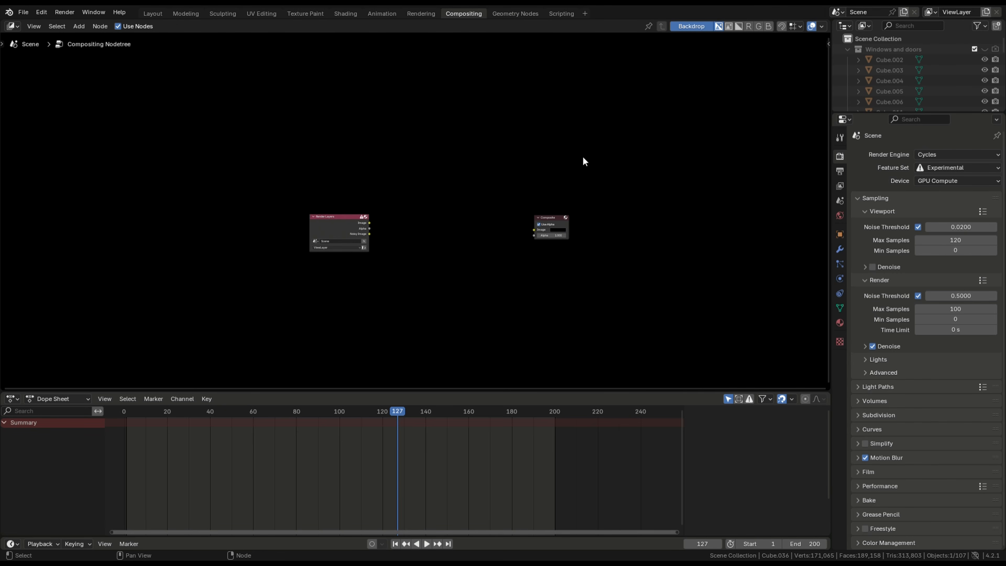
scroll(583, 156, up, 2)
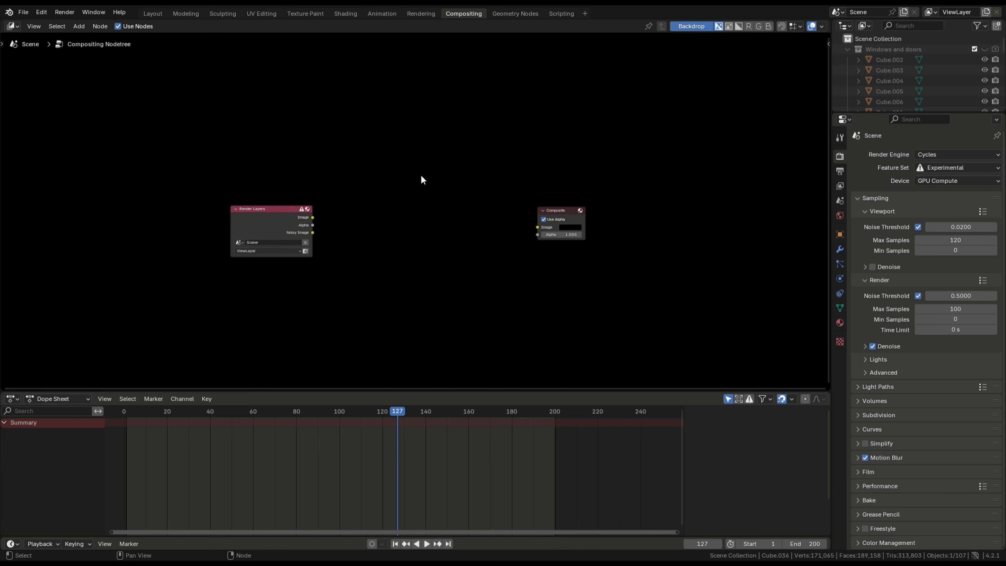
key(shift+a)
text(b)
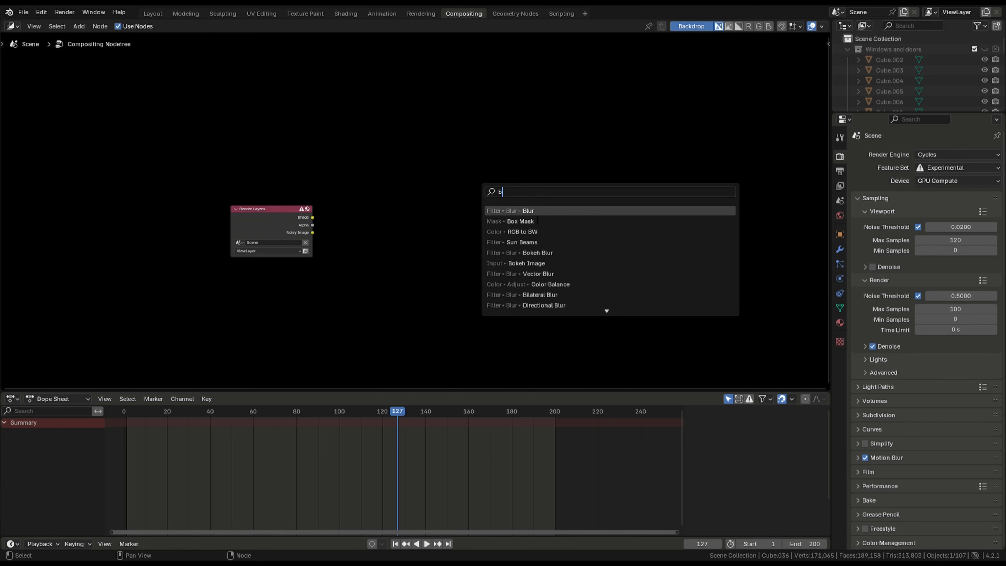
key(BackSpace)
click(519, 222)
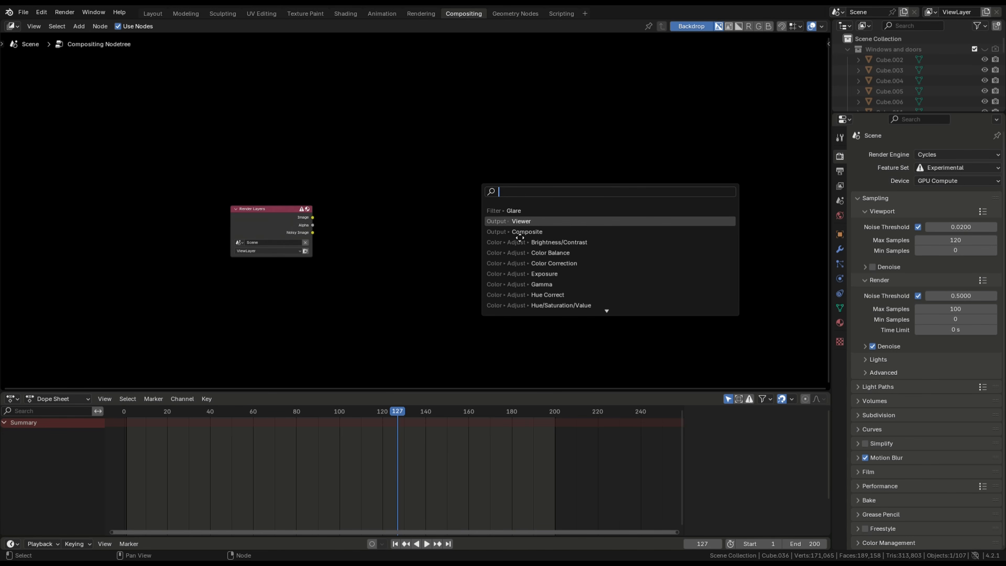
click(523, 282)
drag(313, 218, 526, 304)
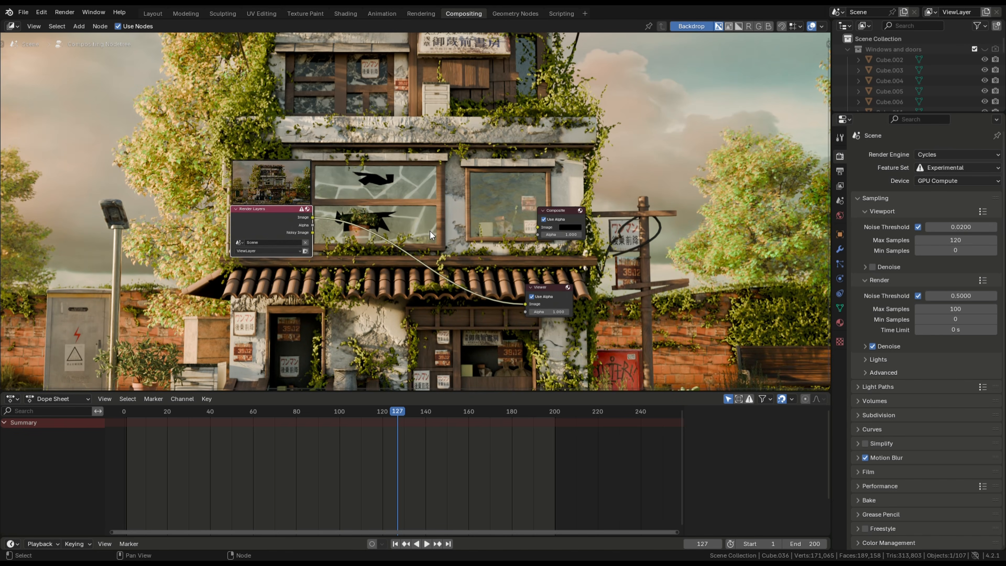
click(453, 218)
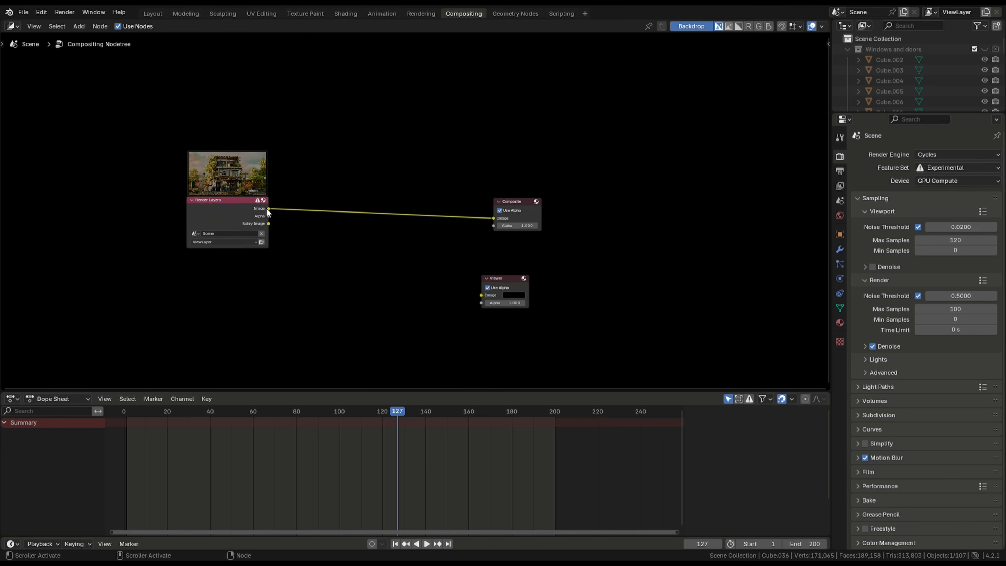
drag(265, 208, 481, 294)
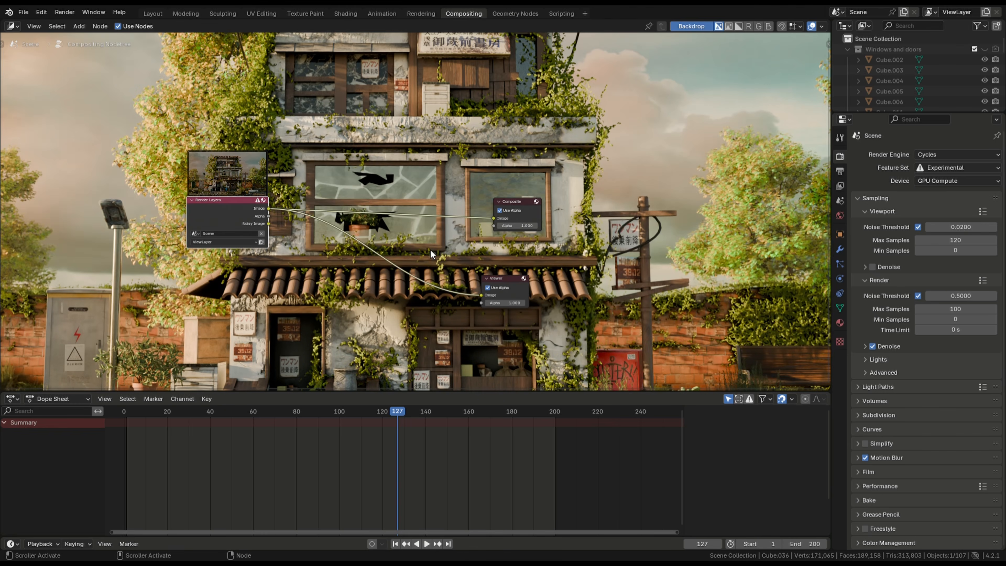
Insert a Glare node on the link between the Render Layers image and the Viewer.
key(shift+a)
click(377, 179)
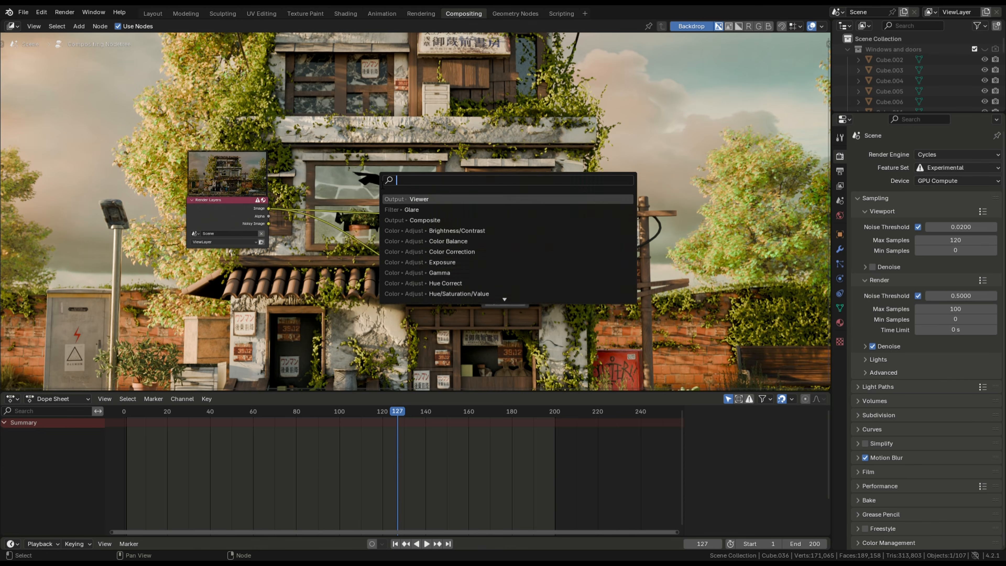
click(431, 211)
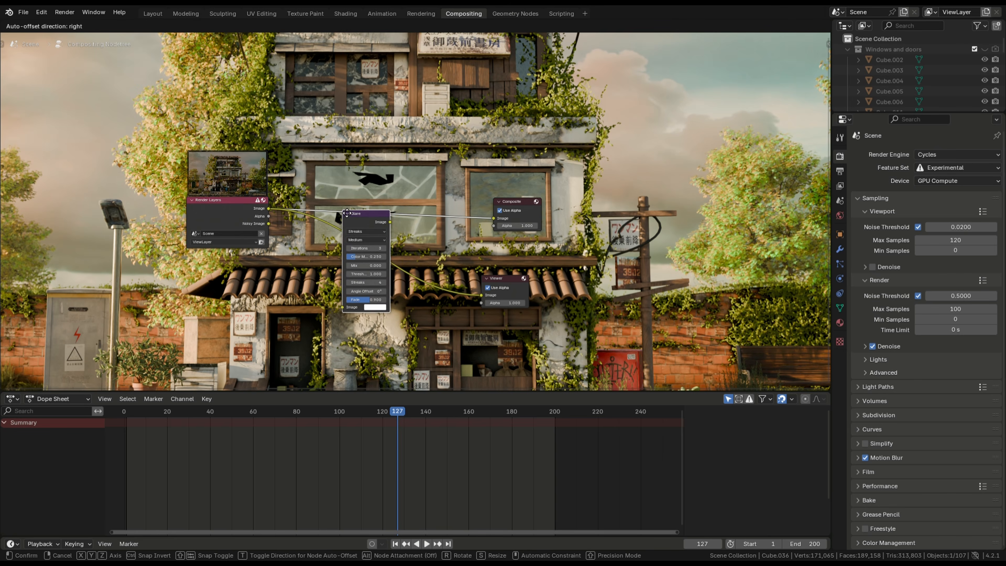
click(348, 214)
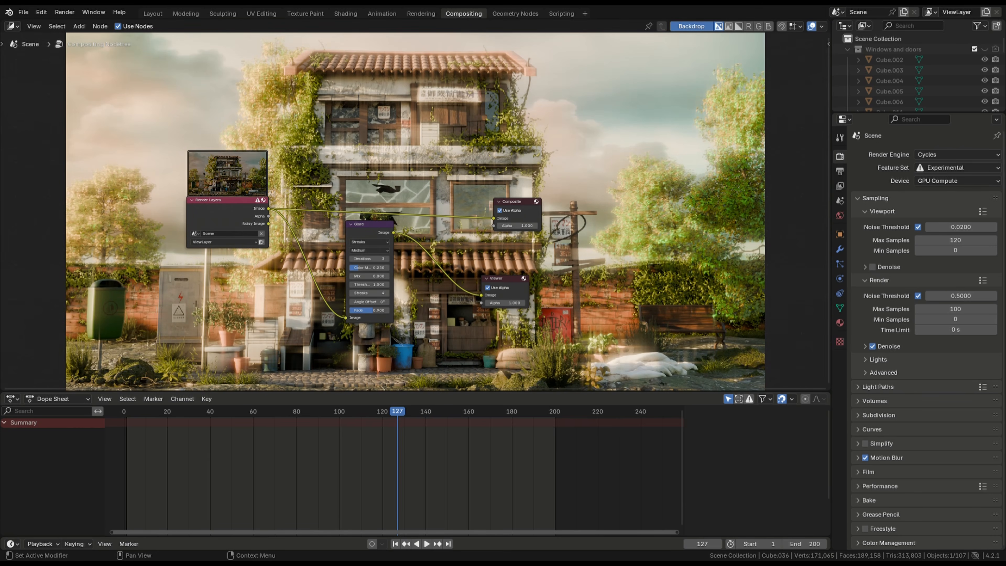
Try the Fog Glow and Simple Star types on the Glare node and switch to another glare type.
scroll(378, 233, up, 2)
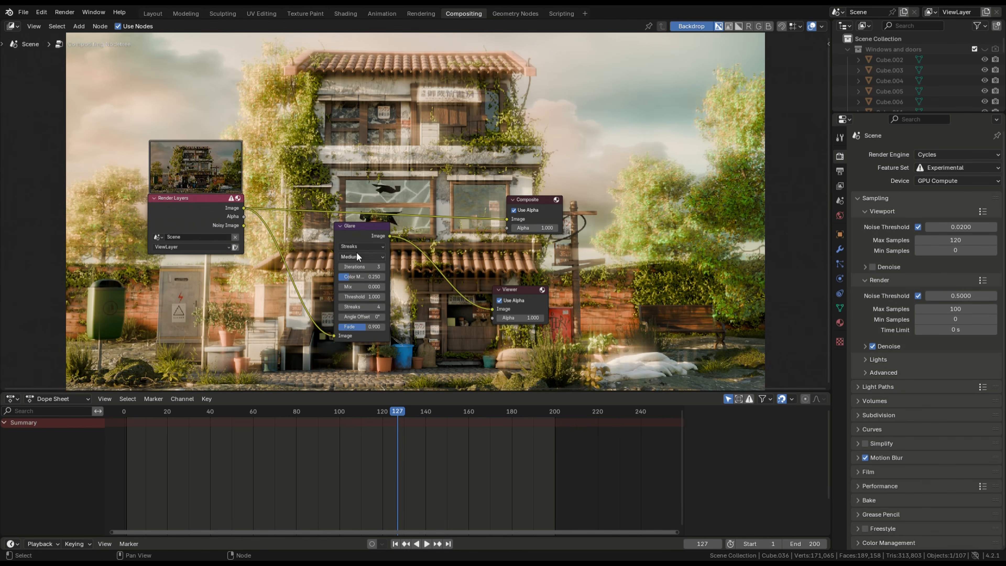
click(357, 247)
click(353, 292)
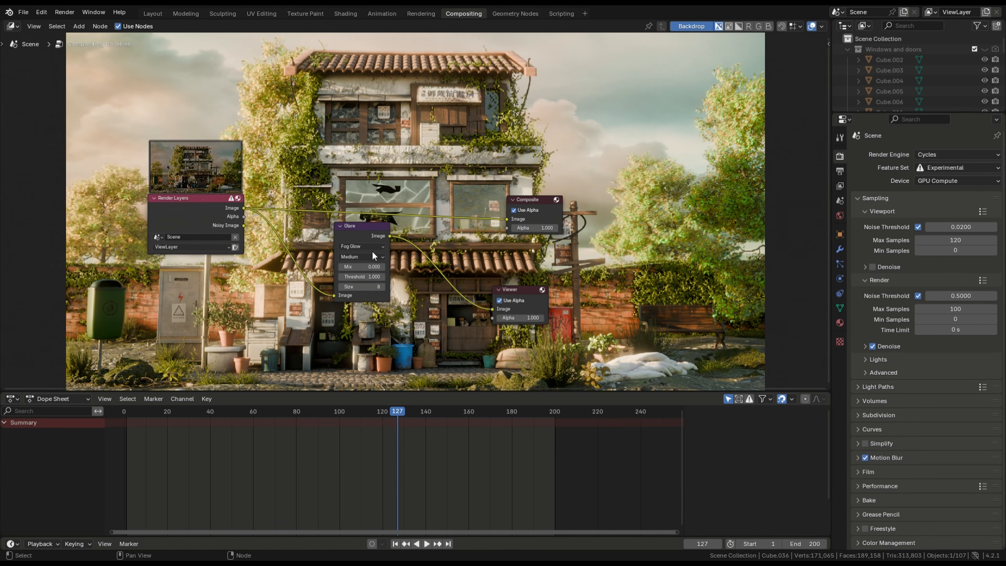
click(370, 246)
click(359, 301)
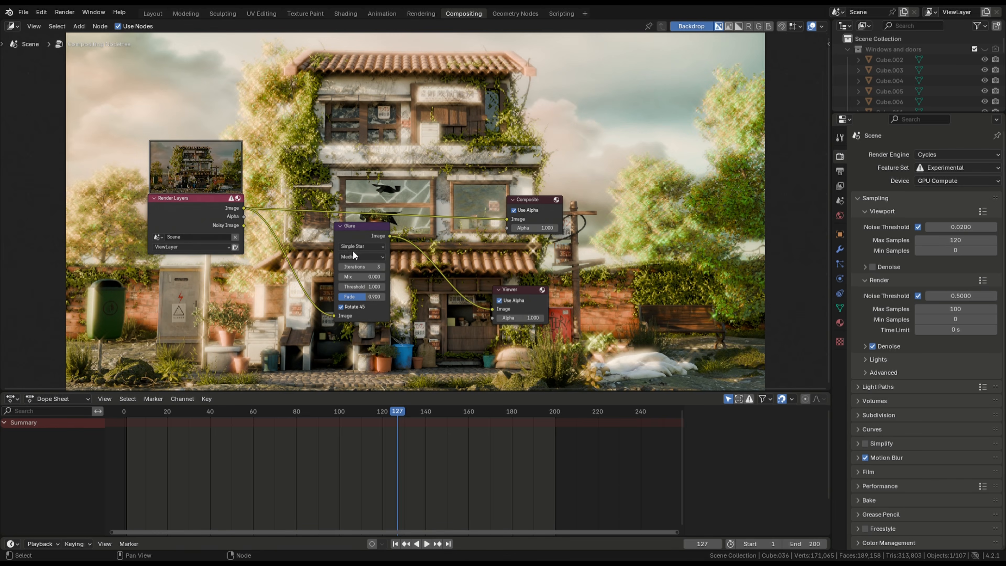
click(351, 246)
click(356, 266)
click(355, 245)
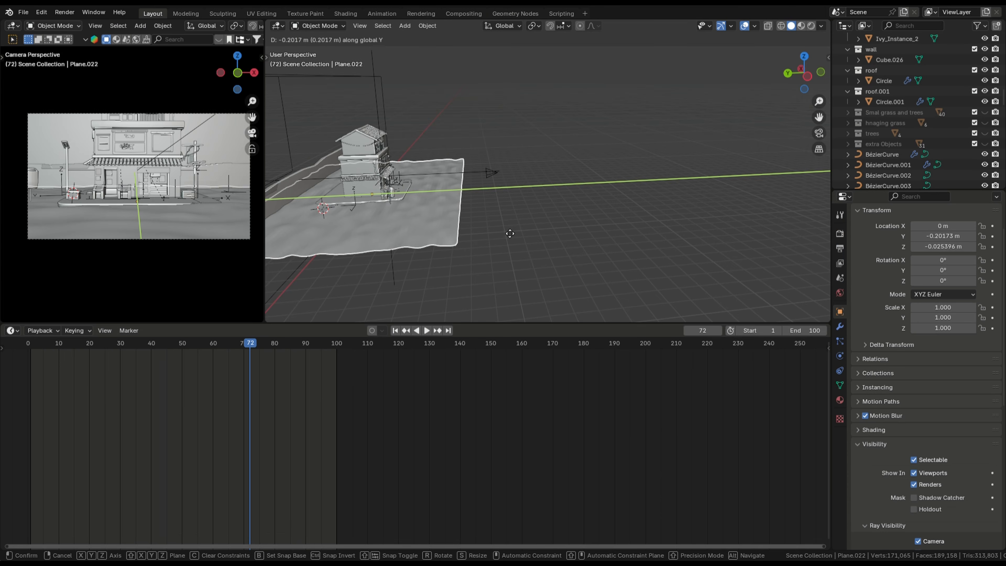
Move the ground plane about -0.44 m along Y and play the camera animation from frame 1.
click(527, 225)
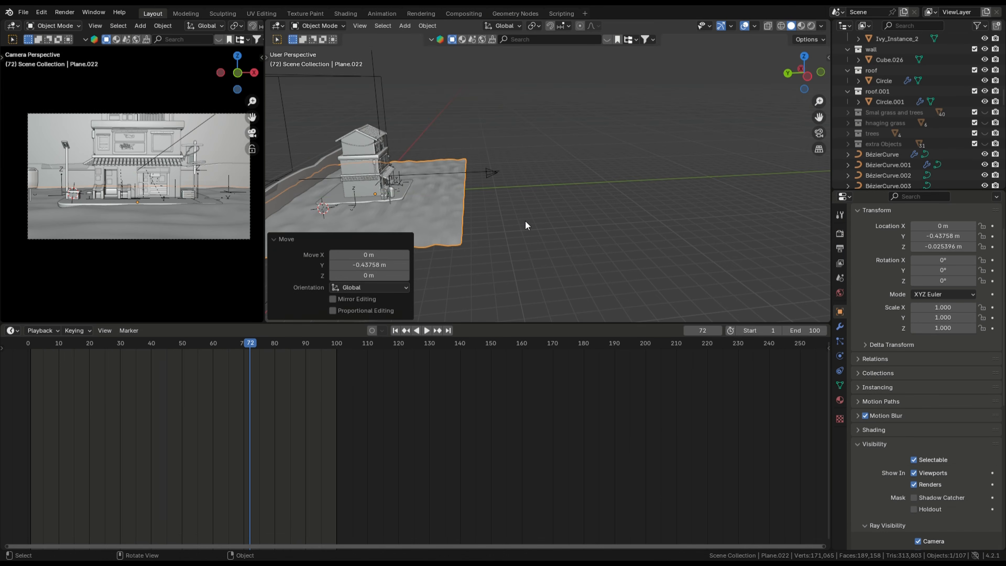
click(395, 330)
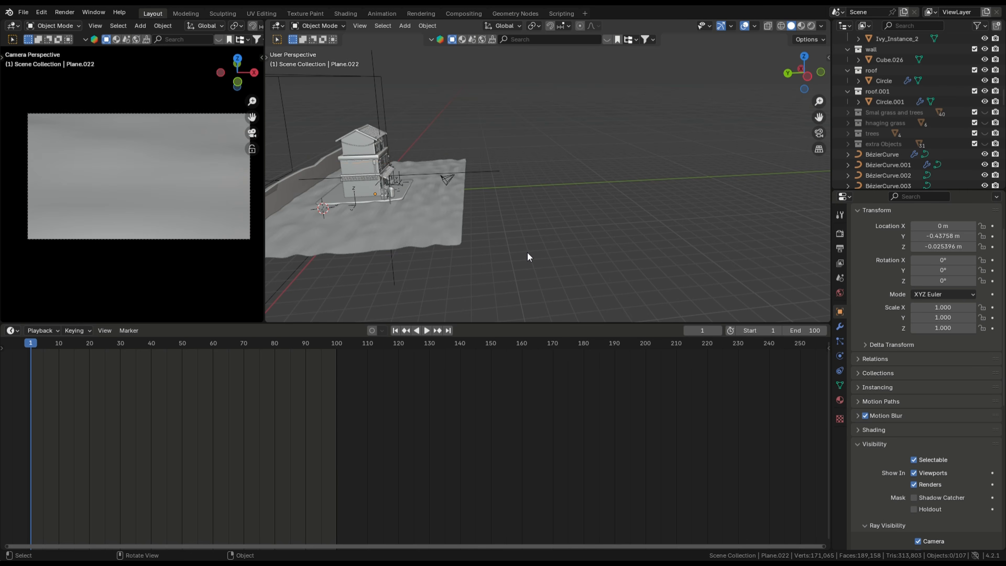
key(space)
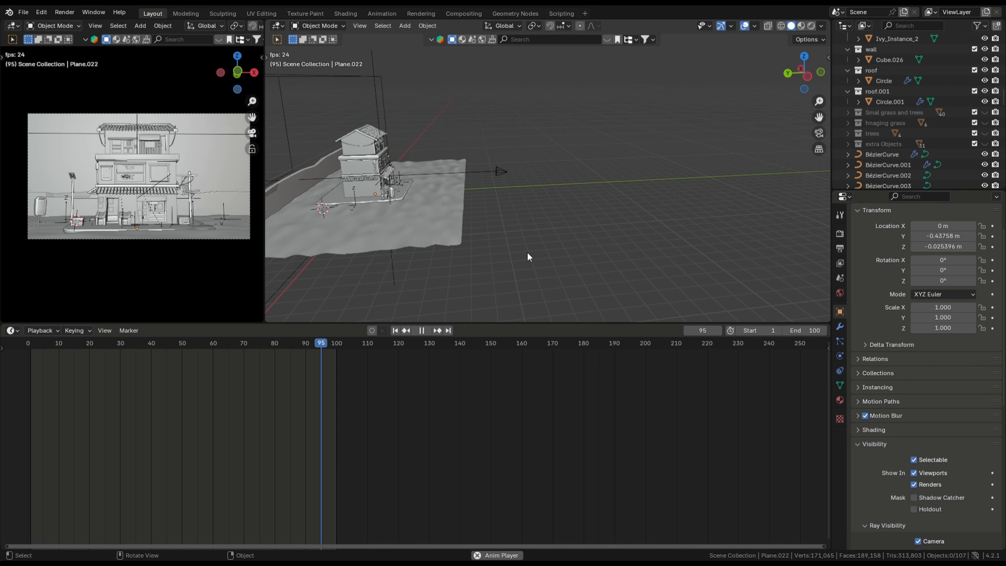
key(space)
Save the file and go to the animation's last frame, 100.
key(ctrl+s)
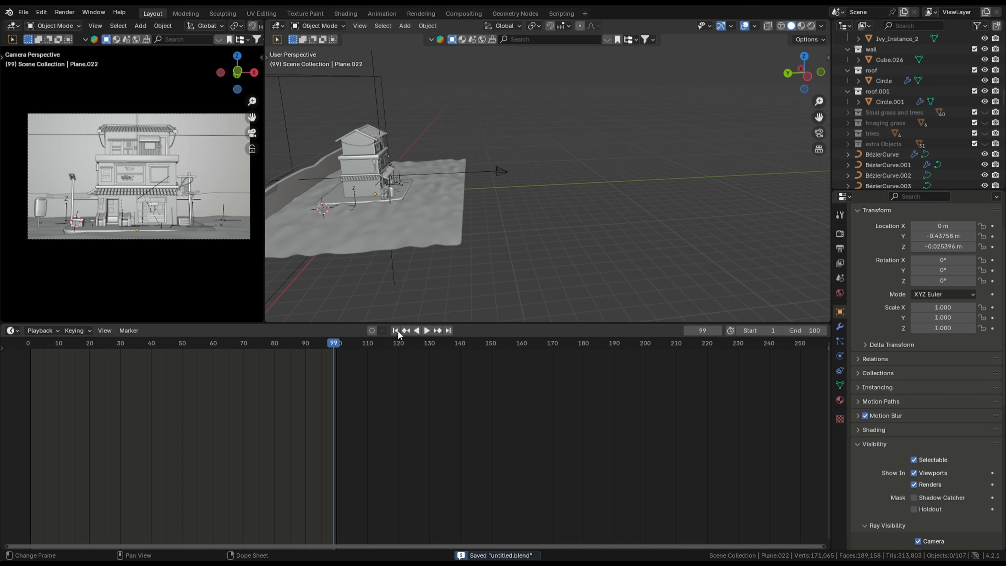
click(395, 331)
click(447, 331)
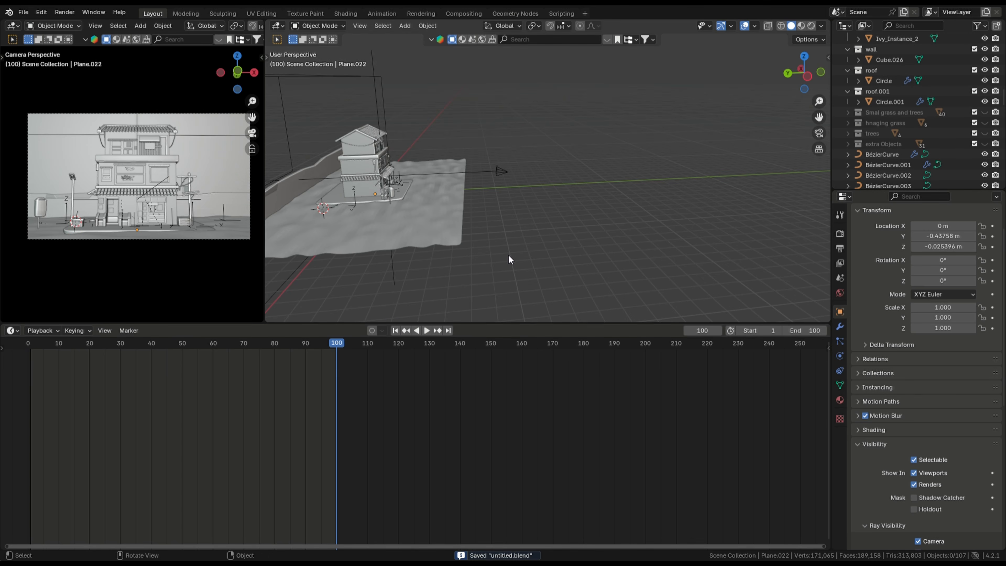
Turn off motion blur for the ground plane.
middle_drag(544, 225, 511, 222)
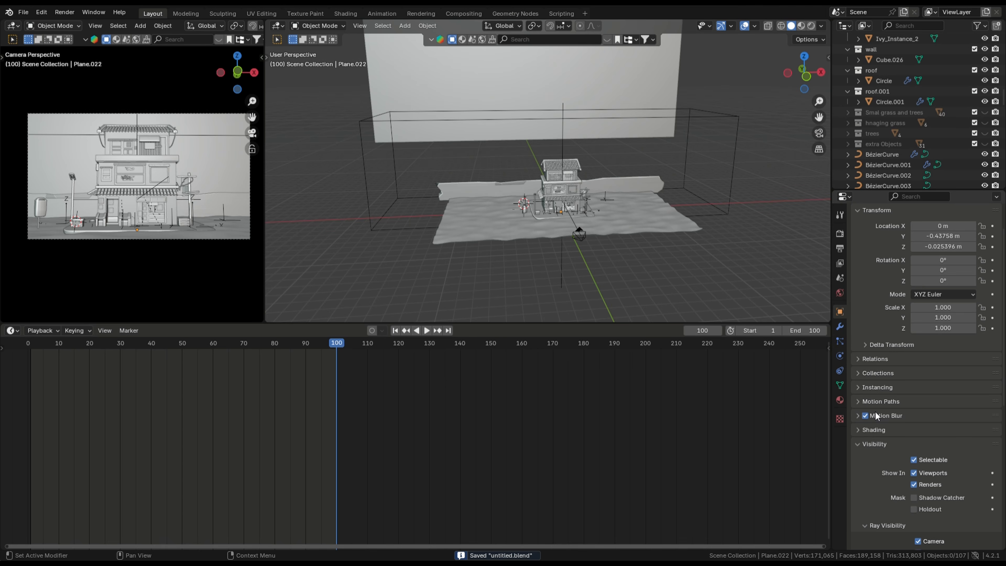
click(866, 415)
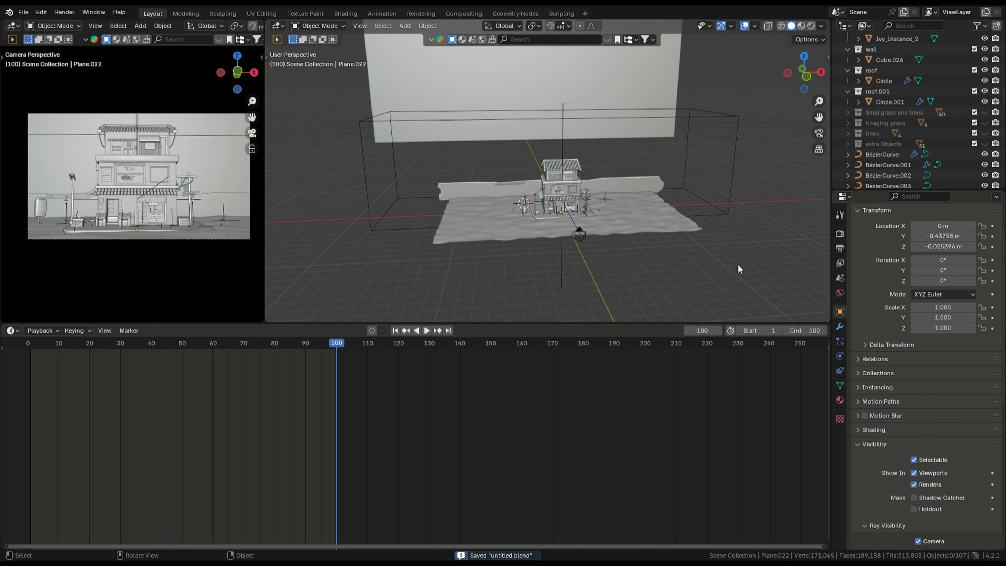
middle_drag(722, 261, 515, 278)
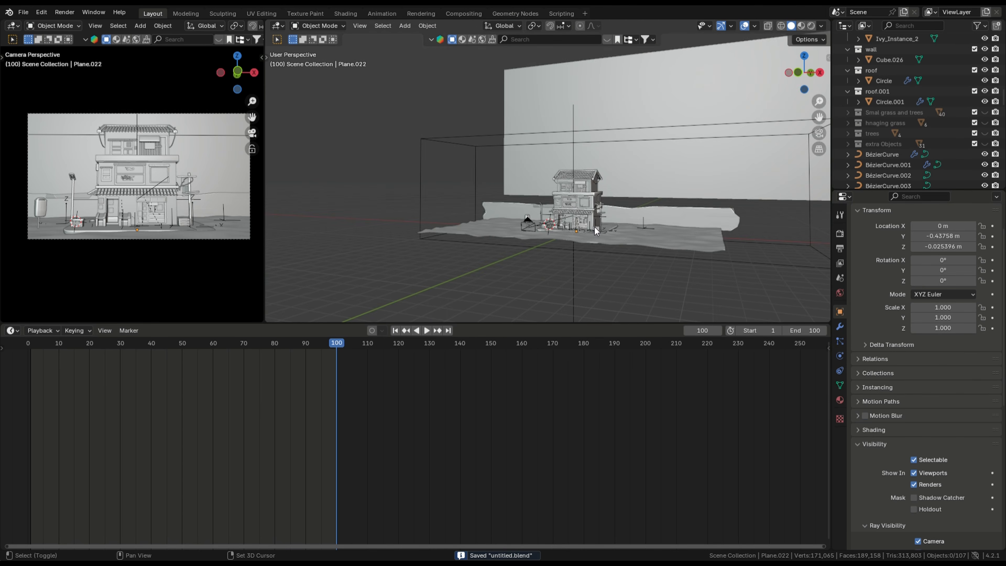
Set the render output file format to TIFF.
click(64, 12)
click(840, 249)
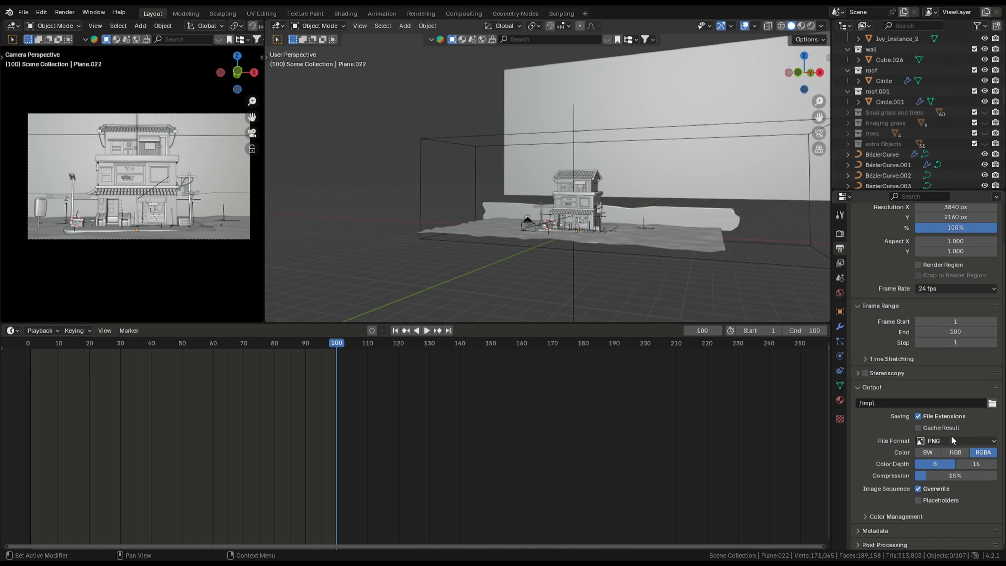
click(937, 441)
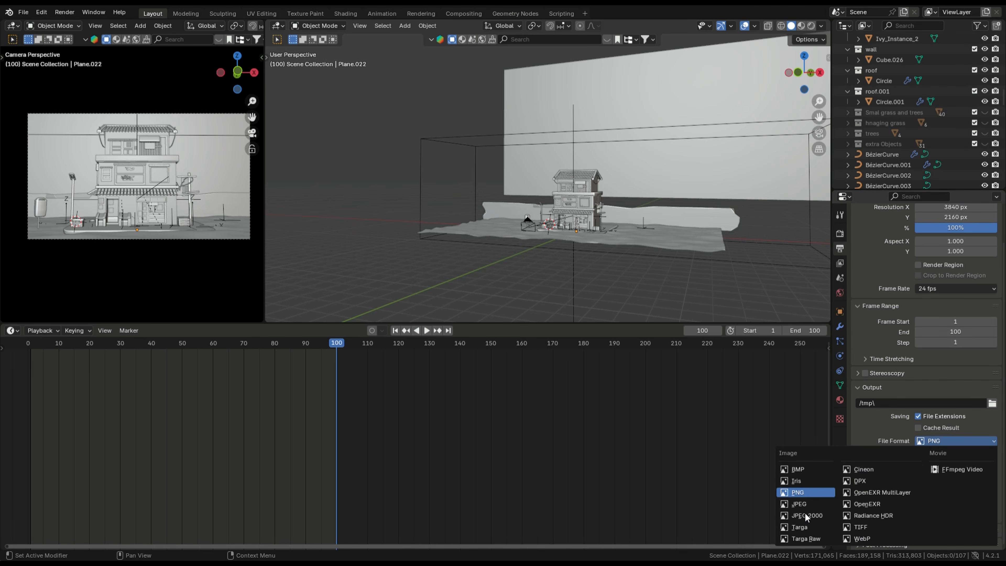
click(861, 526)
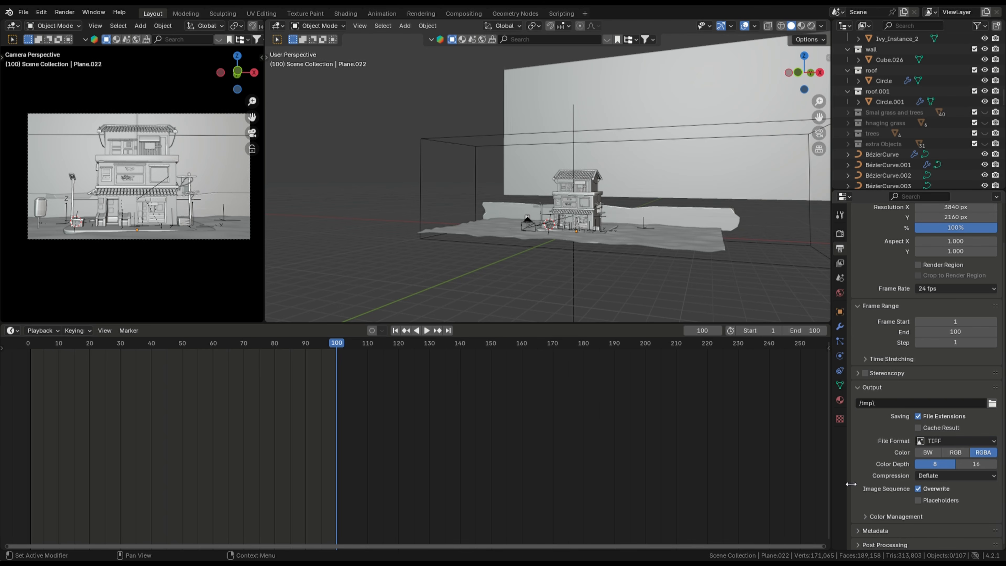